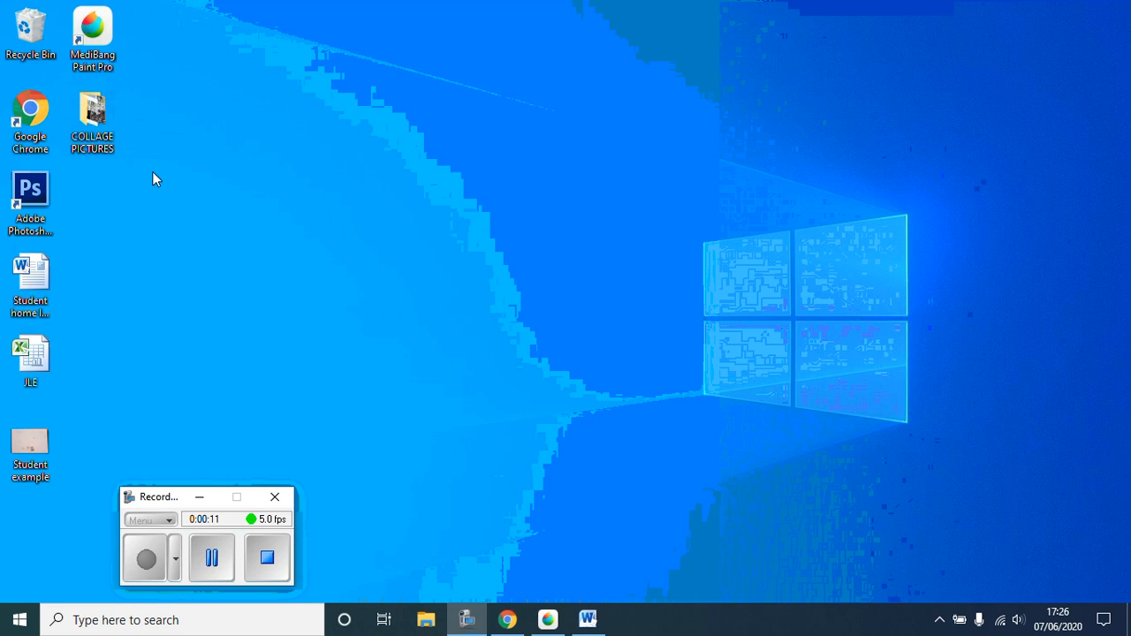
Step: Open the COLLAGE PICTURES folder on the desktop and switch to MediBang Paint Pro
double_click(92, 148)
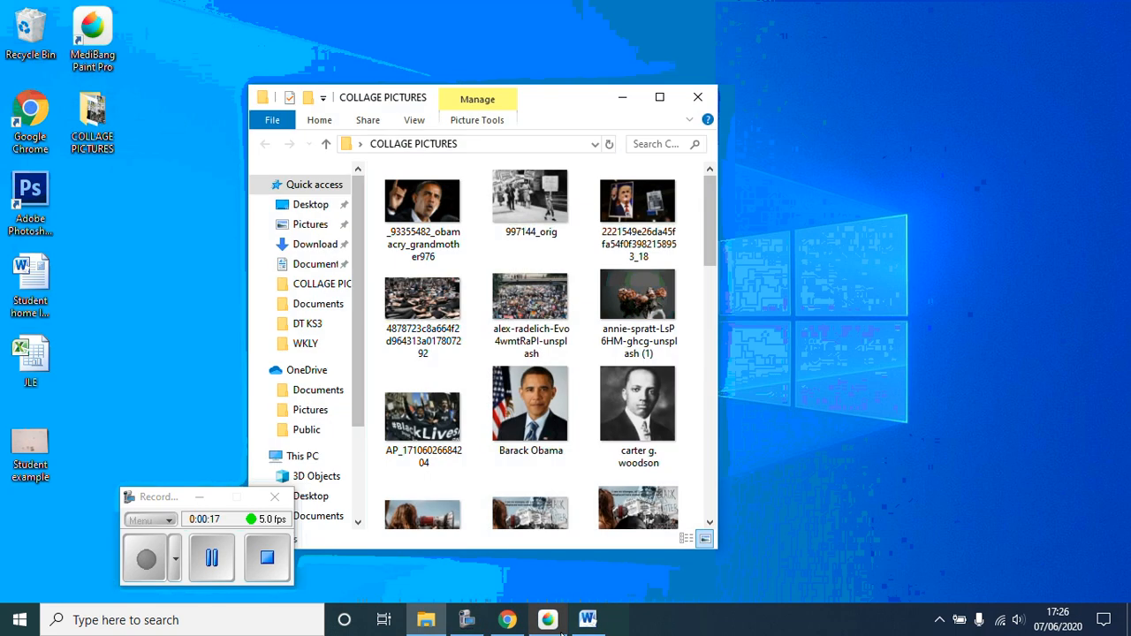
left_click(548, 620)
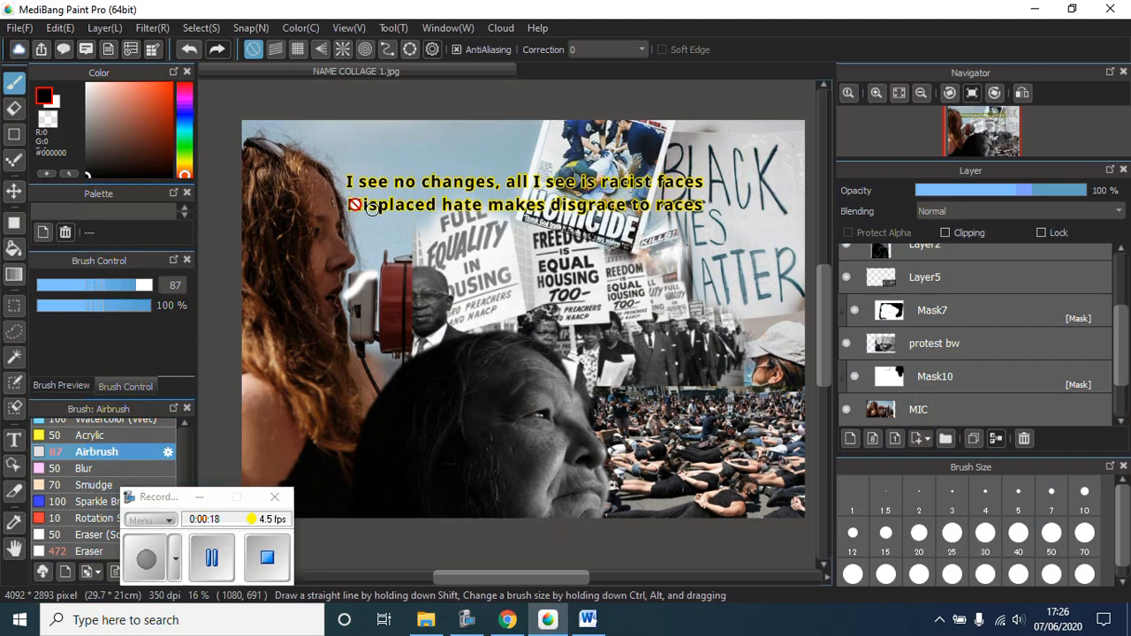
Step: Create a new A4 image with a Color background and rotate it left into landscape orientation
left_click(19, 29)
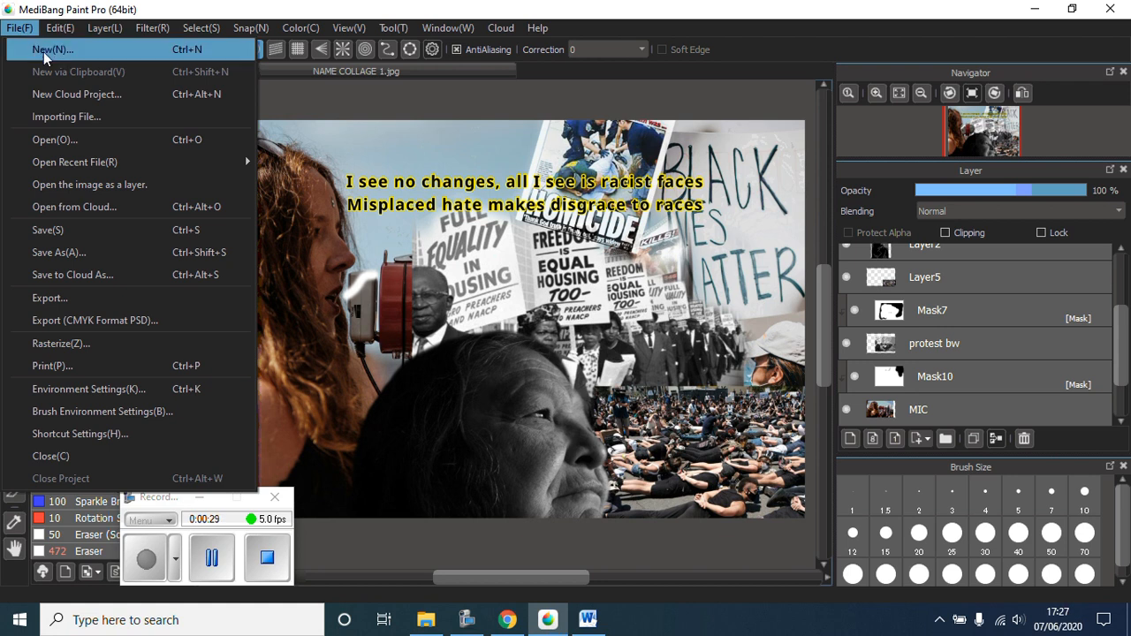
left_click(44, 54)
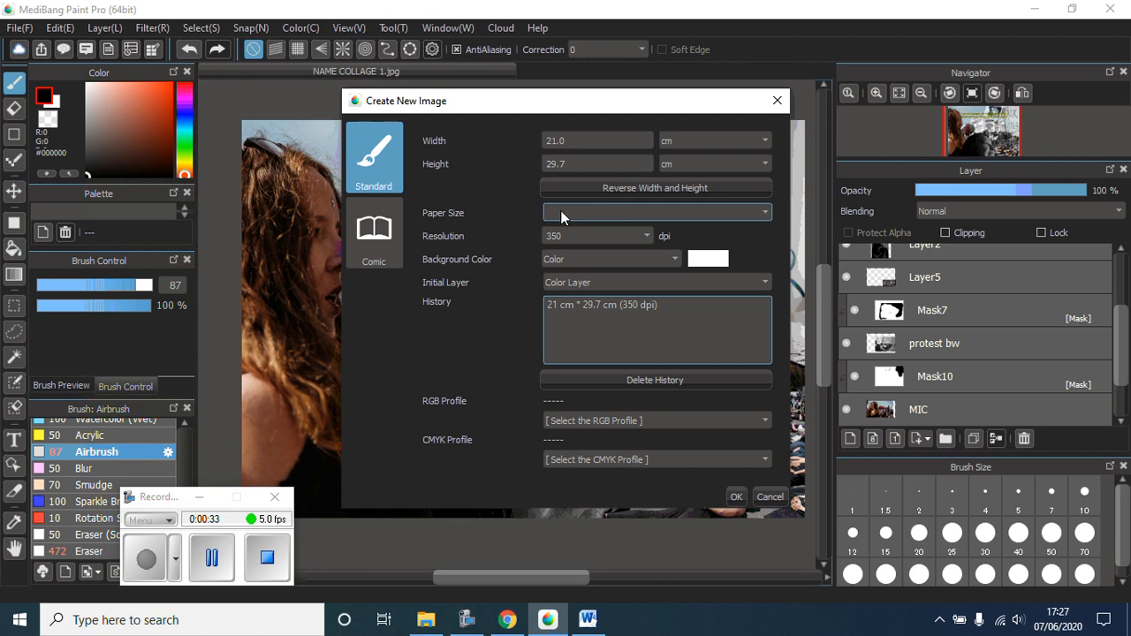
left_click(588, 213)
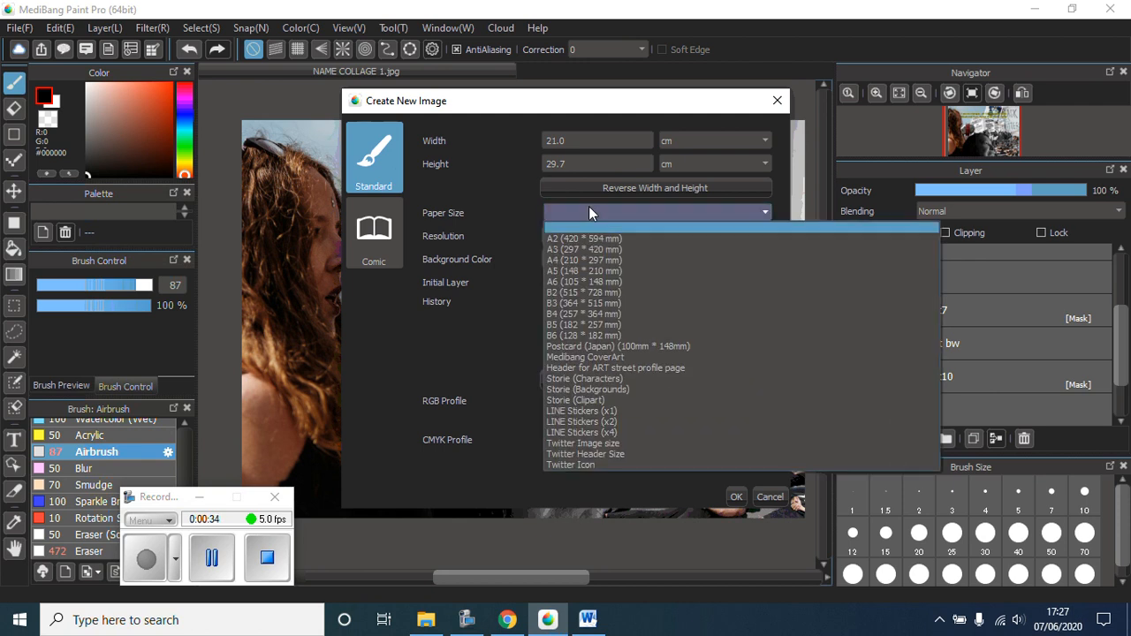
left_click(590, 259)
left_click(593, 259)
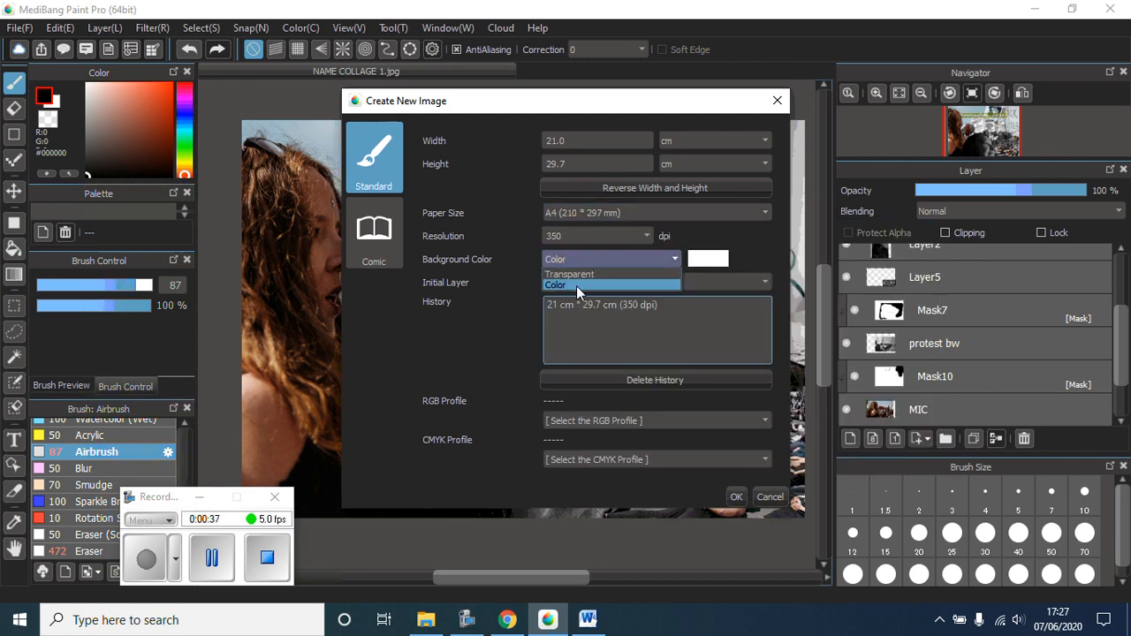
left_click(577, 285)
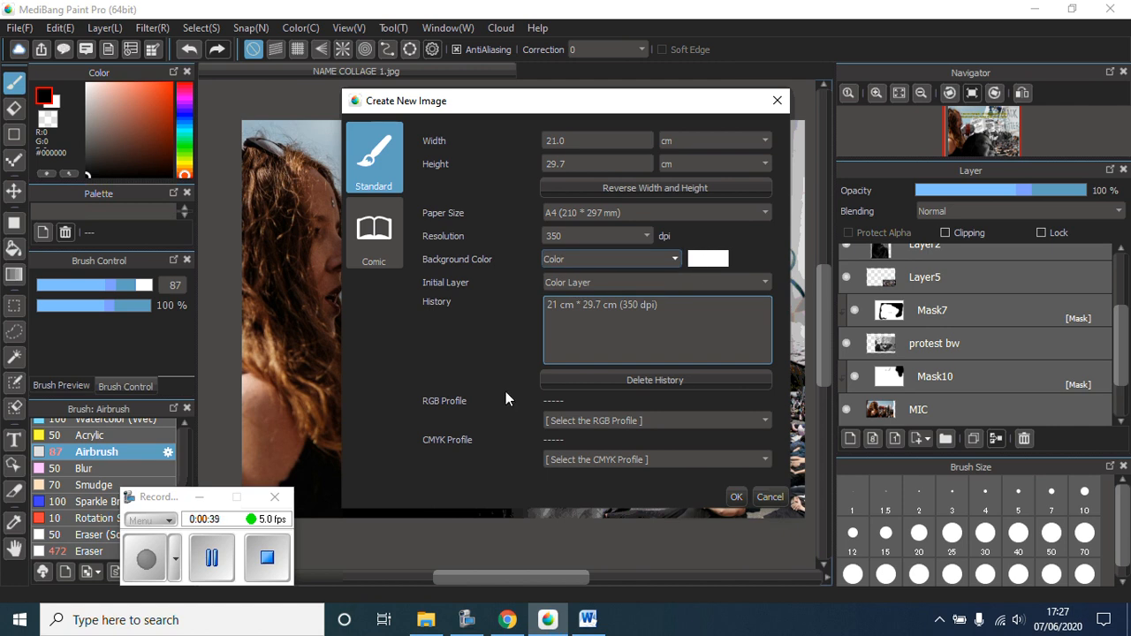
left_click(737, 498)
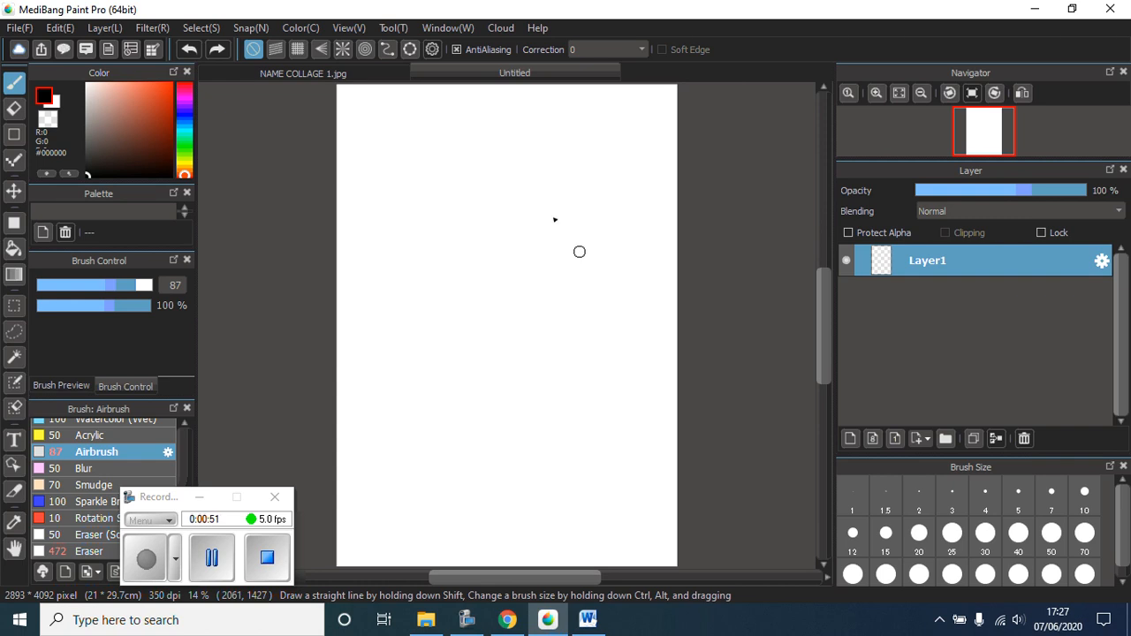
left_click(58, 28)
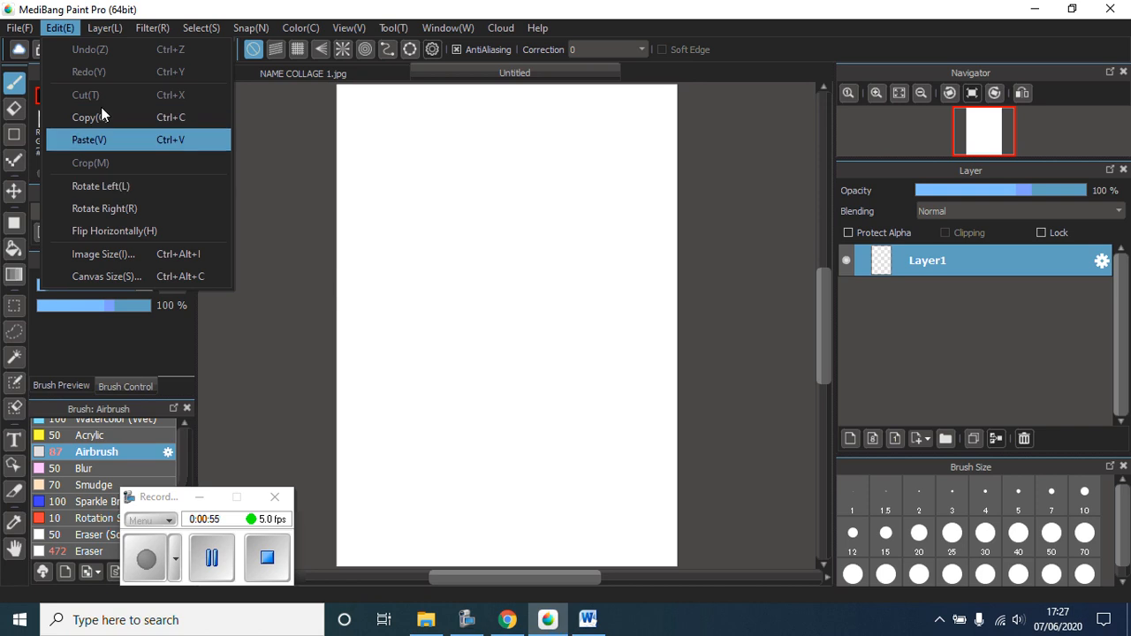
left_click(130, 188)
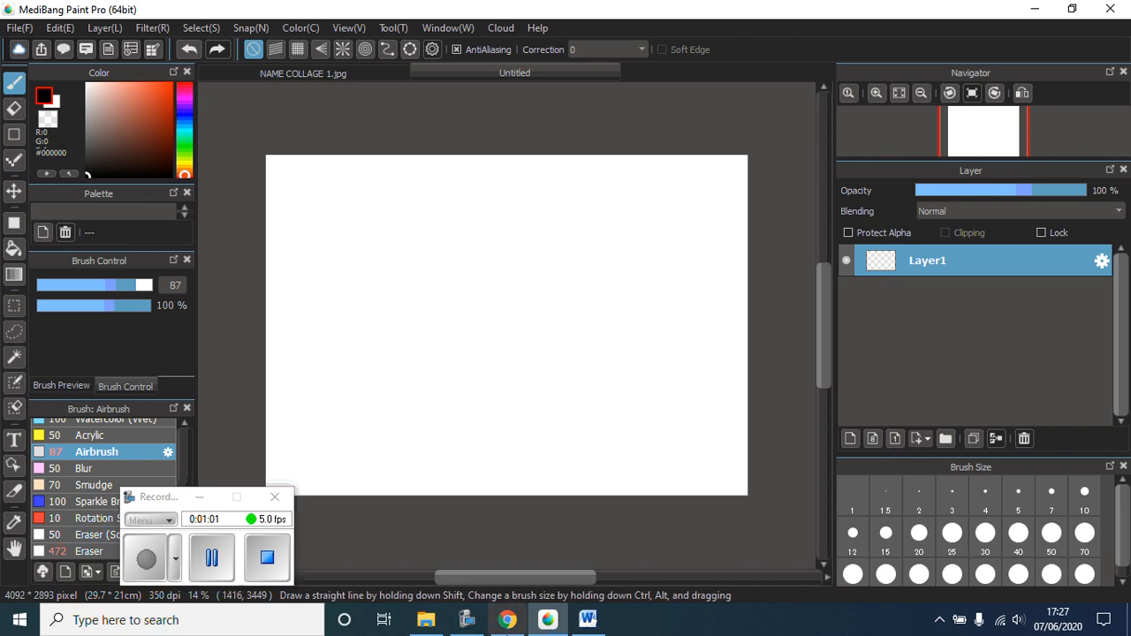
Step: Bring the dark side-profile portrait from the COLLAGE PICTURES folder into the blank image as a new layer
mouse_move(412, 616)
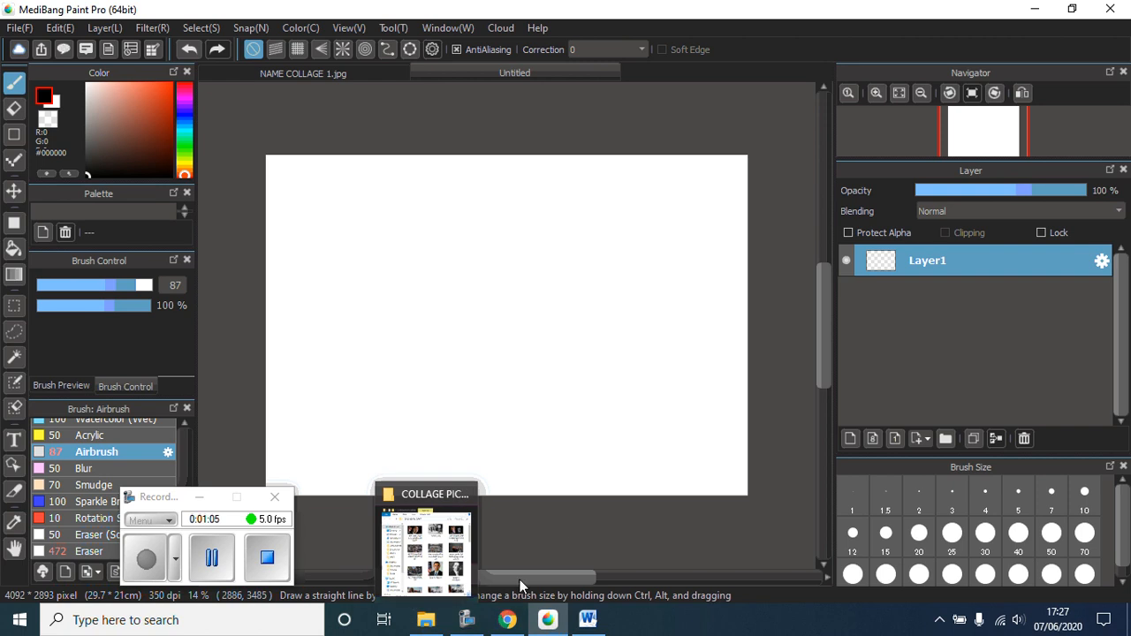
left_click(410, 619)
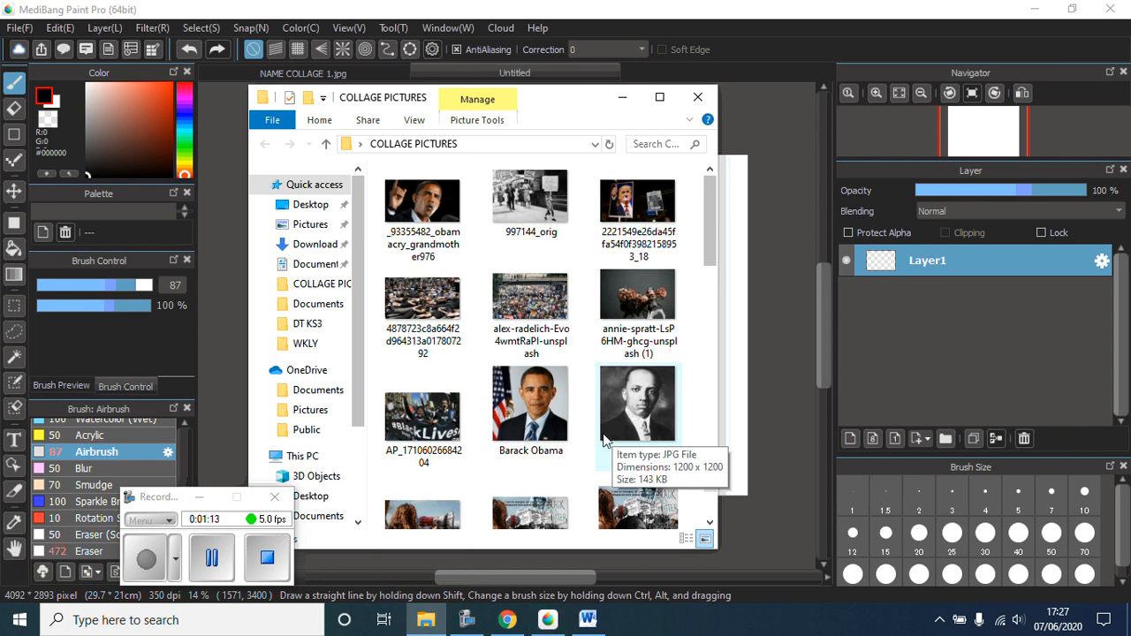
scroll(491, 451, "down", 5)
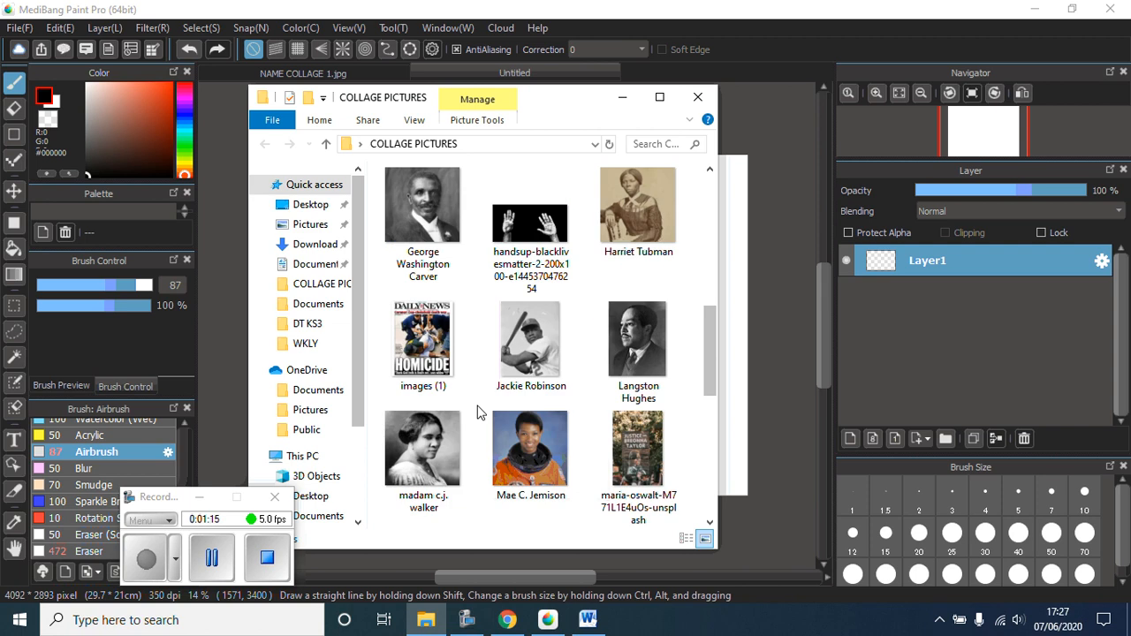
scroll(477, 413, "down", 3)
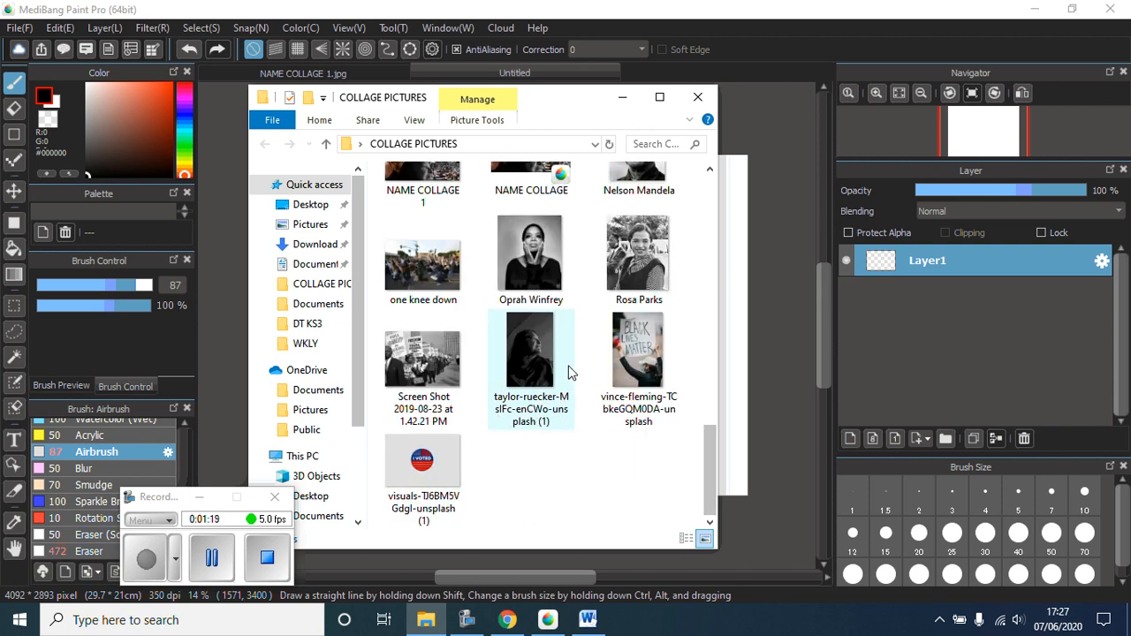
left_click(540, 343)
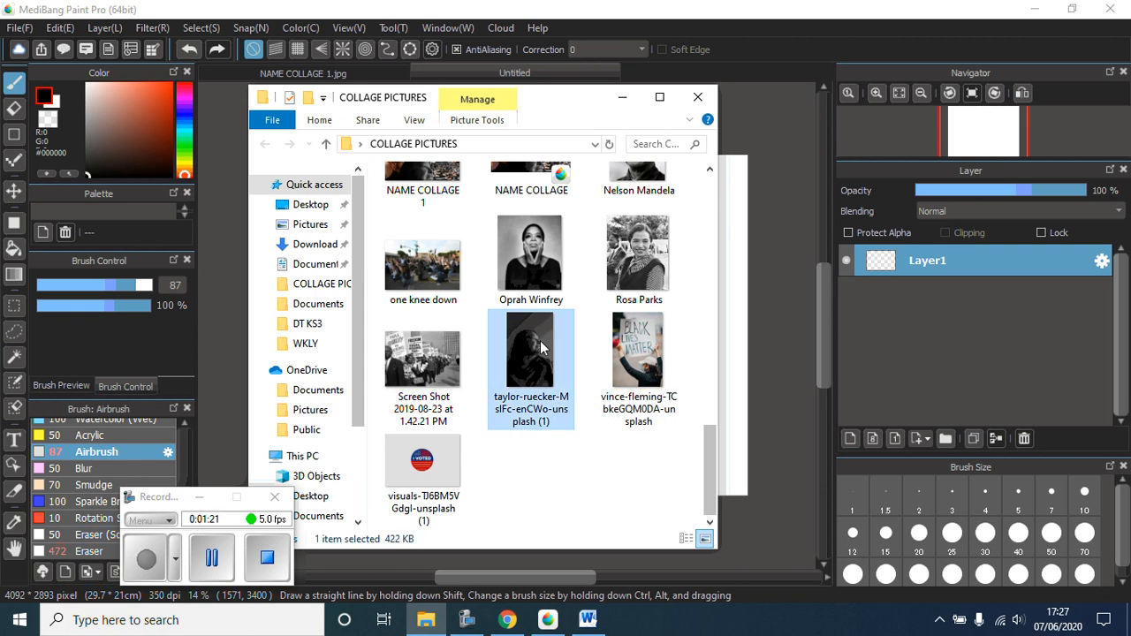
left_click_drag(540, 341, 993, 369)
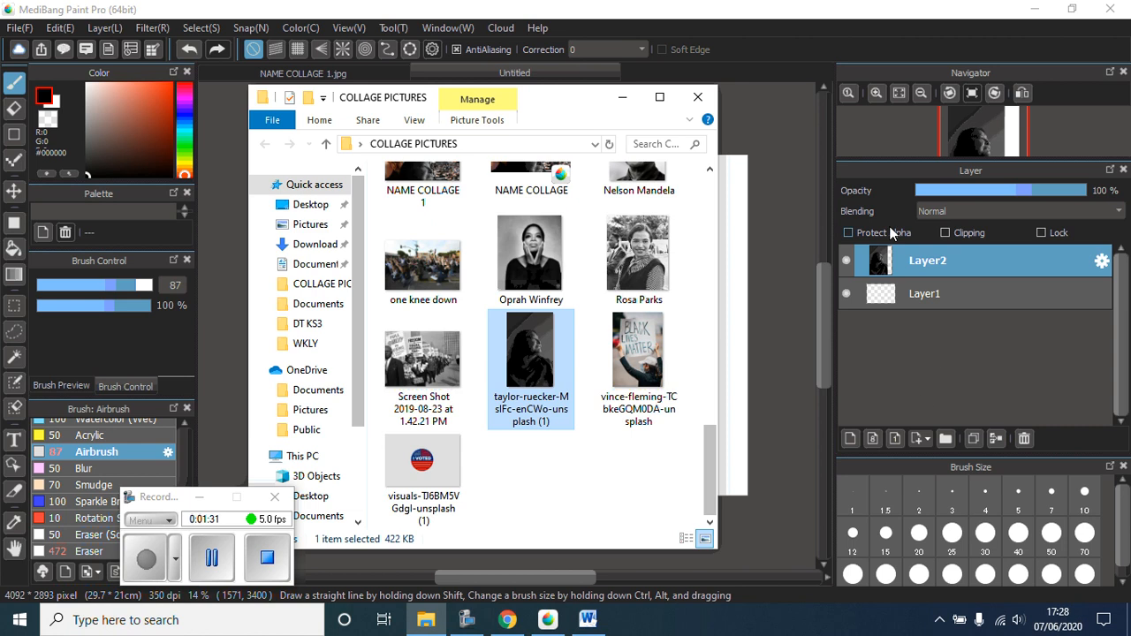
Step: Rename the imported portrait's layer as SUBJECT1
left_click(921, 260)
double_click(921, 261)
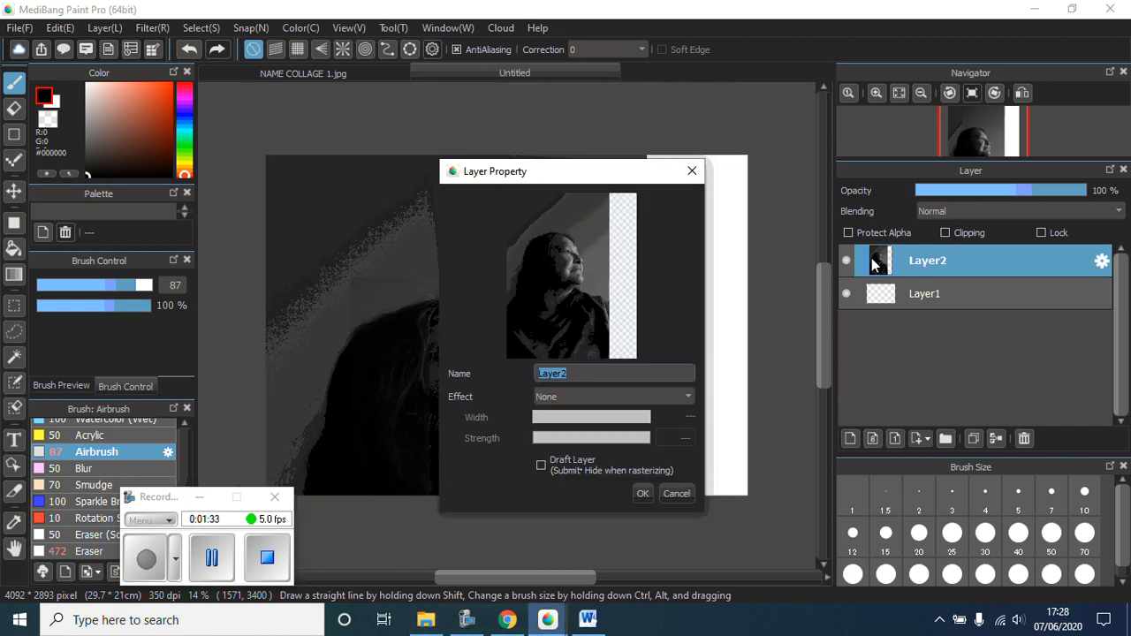
type("SUBJECT1")
key("Return")
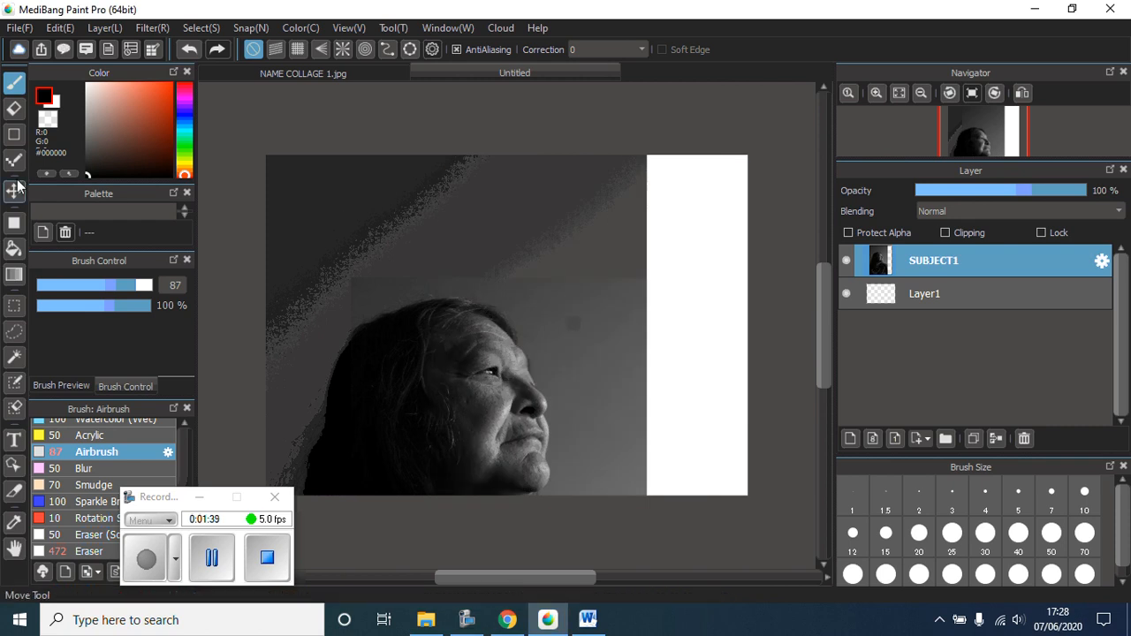
Step: Scale down the SUBJECT1 portrait and position it at the bottom centre of the page, with its lower part beyond the edge
left_click(16, 185)
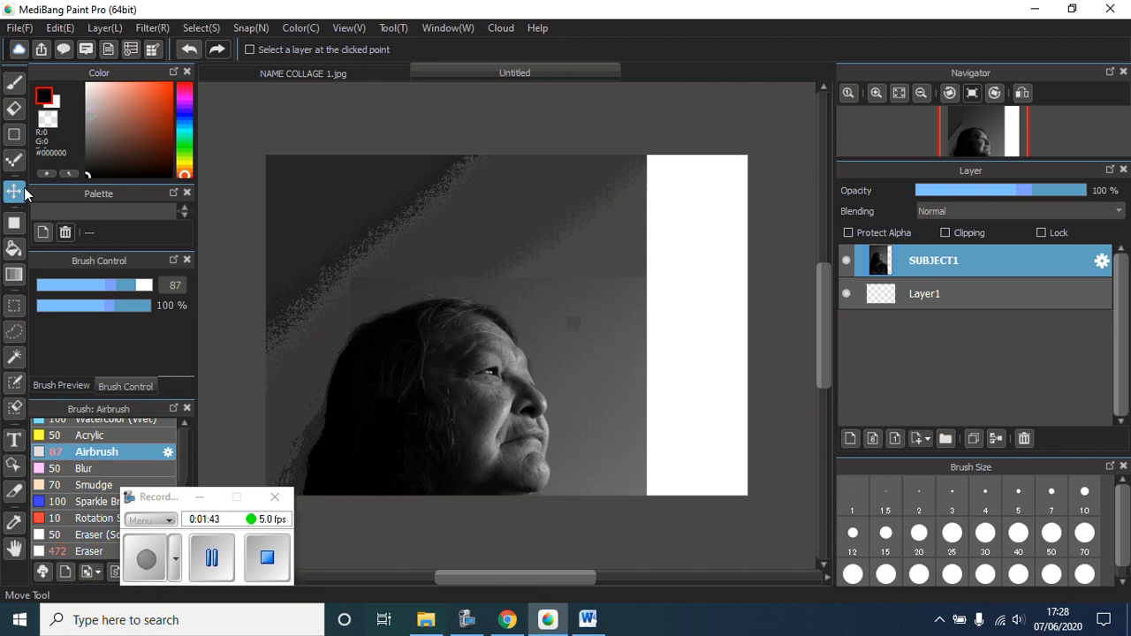
left_click_drag(348, 384, 444, 349)
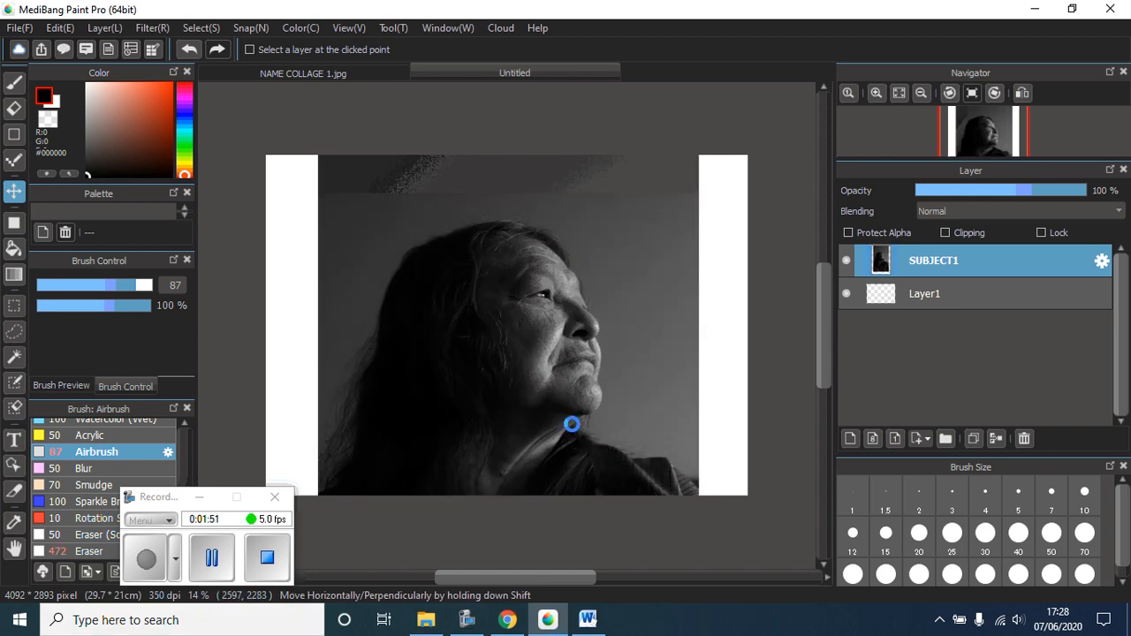
key("ctrl+t")
left_click_drag(549, 251, 553, 348)
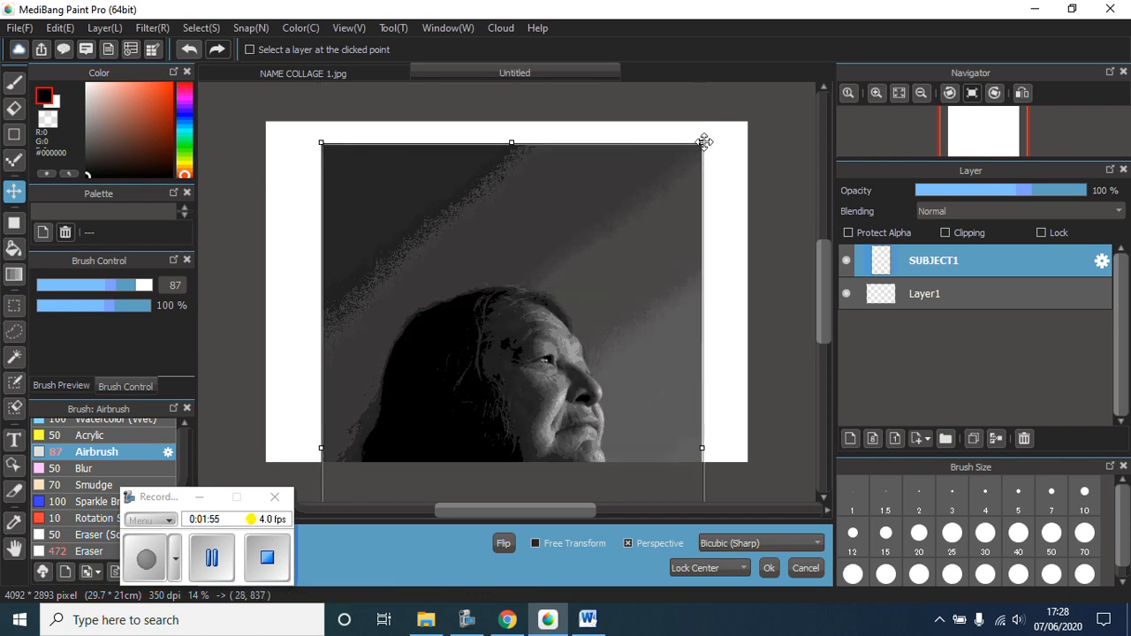
left_click_drag(704, 142, 624, 269)
mouse_move(557, 432)
left_mouse_down()
mouse_move(557, 406)
mouse_move(556, 469)
mouse_move(553, 436)
left_mouse_up()
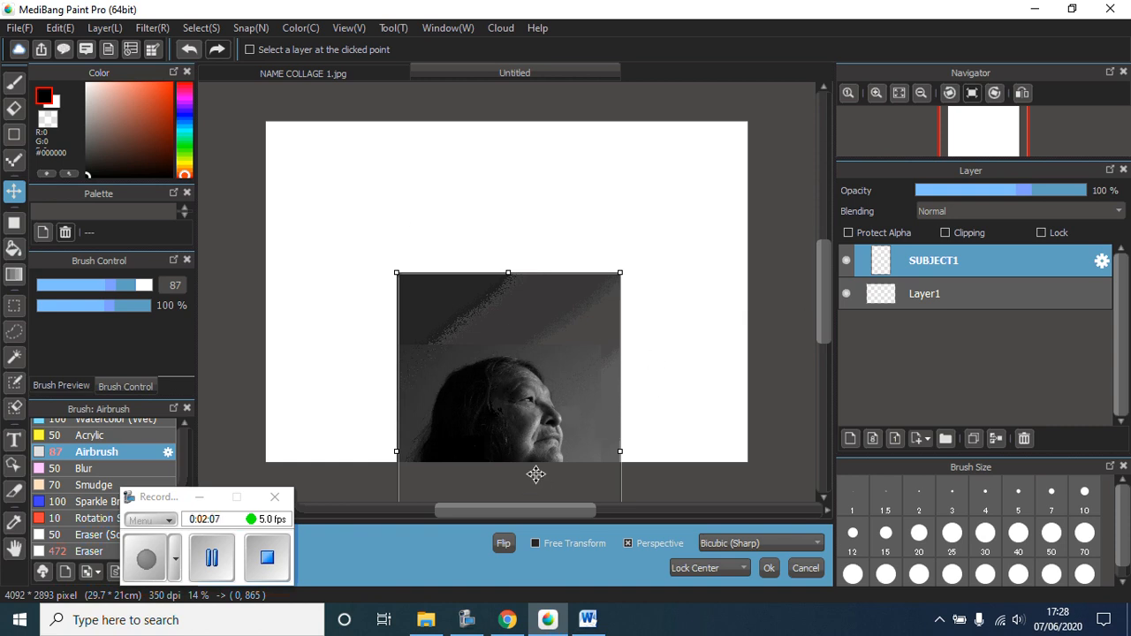
mouse_move(539, 405)
left_mouse_down()
mouse_move(541, 386)
mouse_move(539, 412)
left_mouse_up()
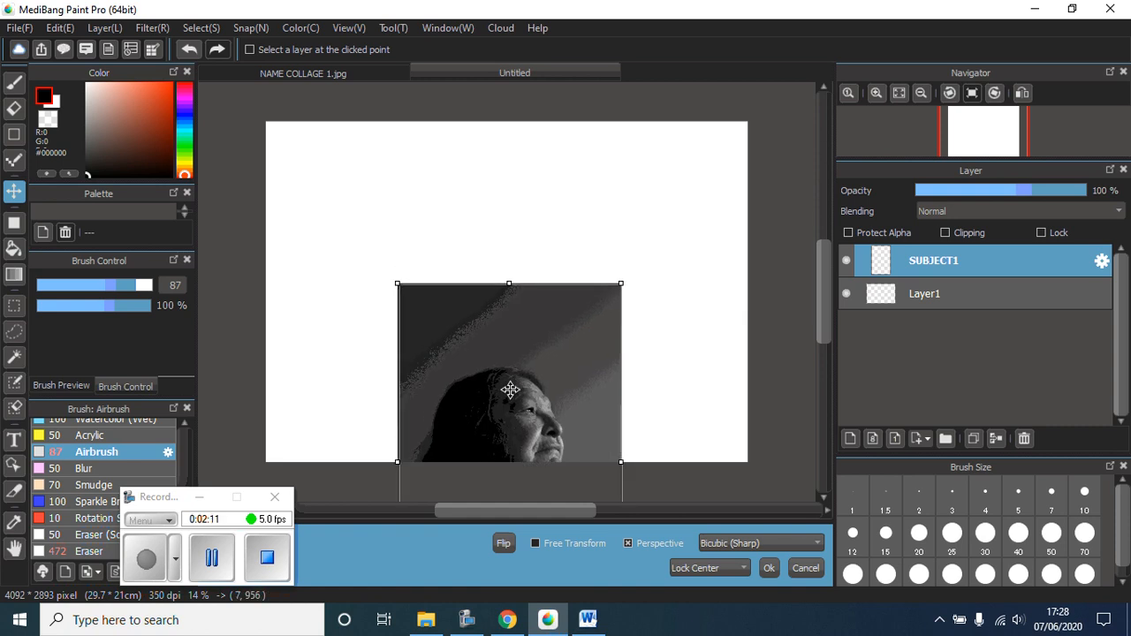
left_click_drag(627, 281, 657, 229)
left_click_drag(523, 387, 520, 378)
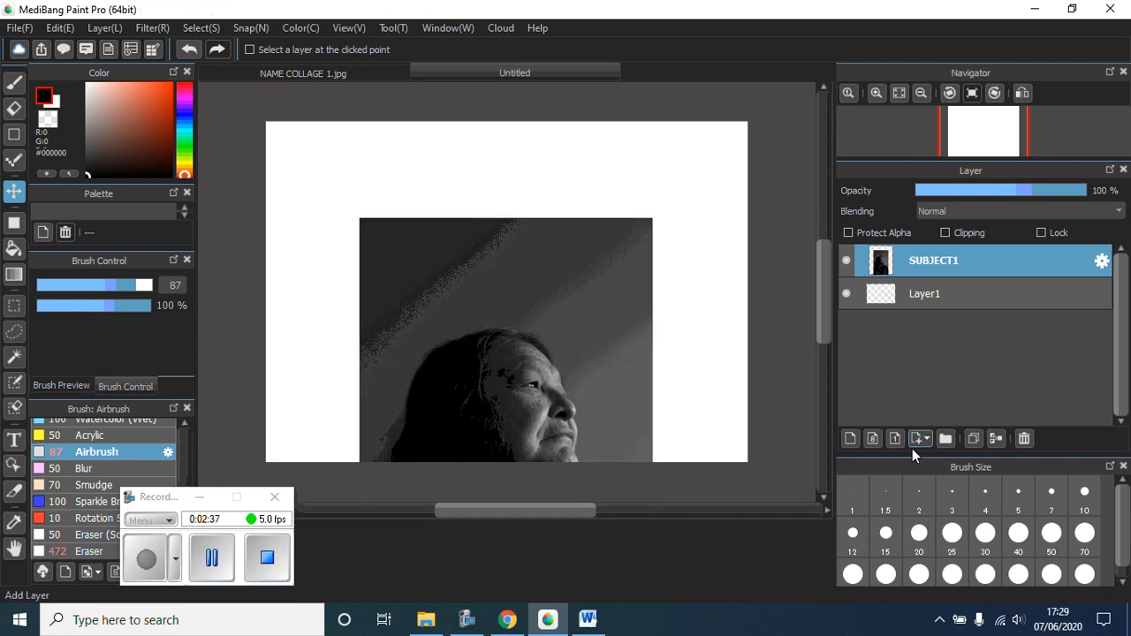
Step: Add a mask layer to the SUBJECT1 layer
left_click(926, 439)
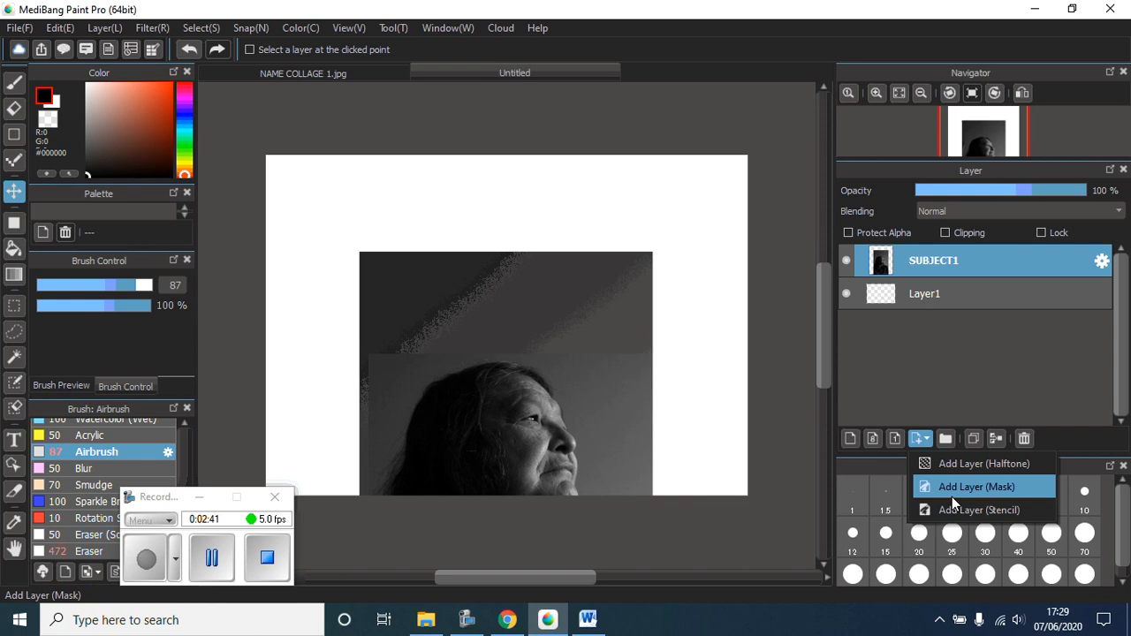
left_click(930, 262)
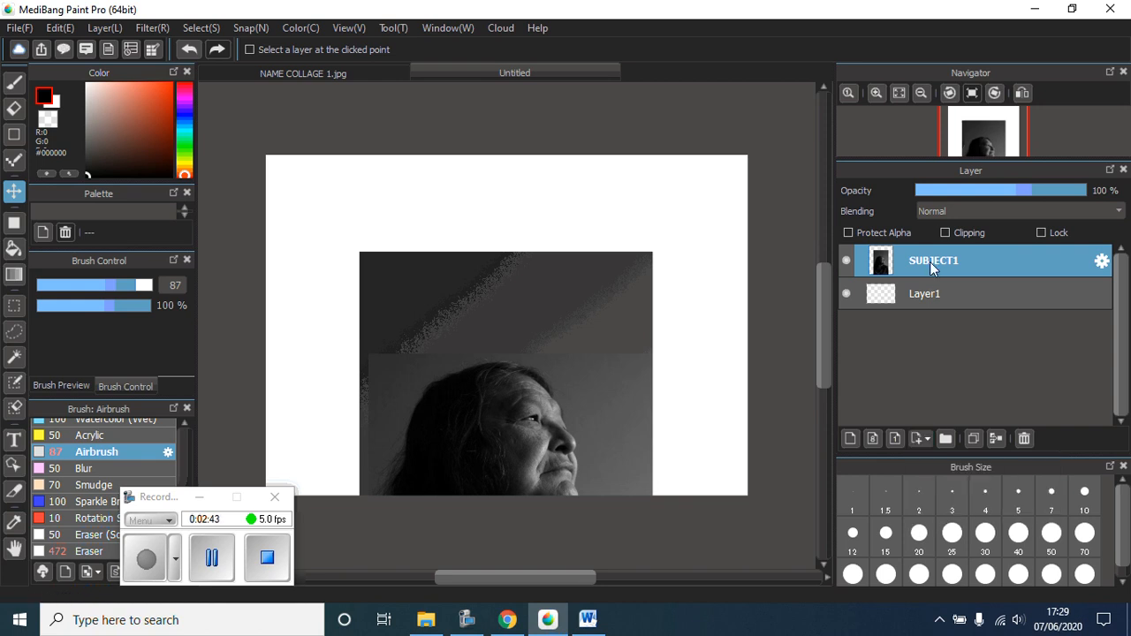
left_click(929, 444)
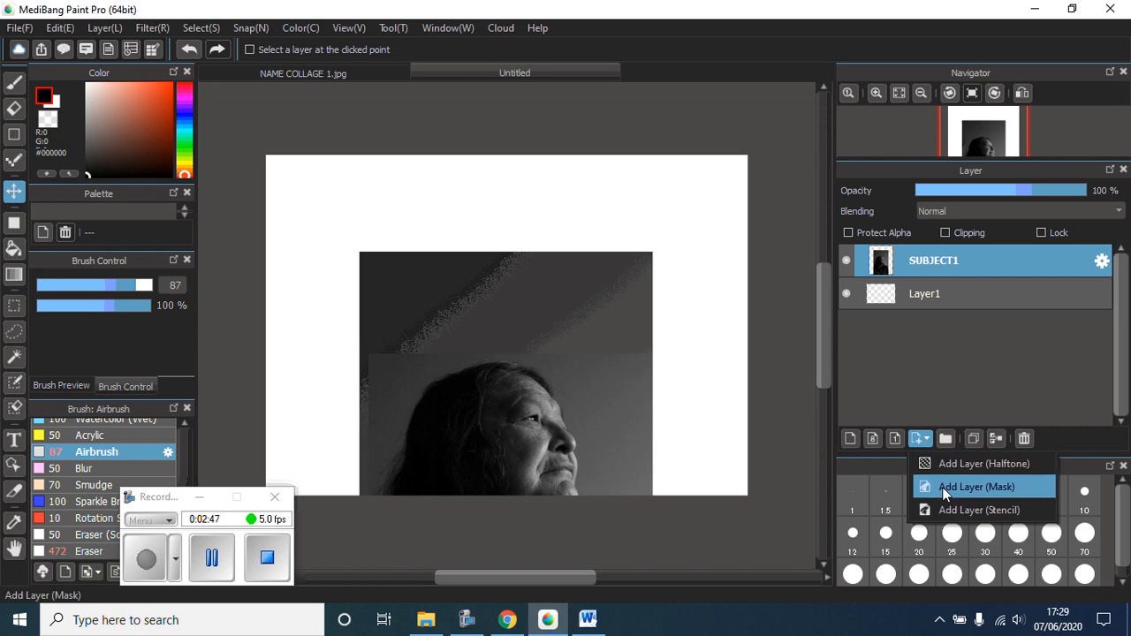
left_click(942, 488)
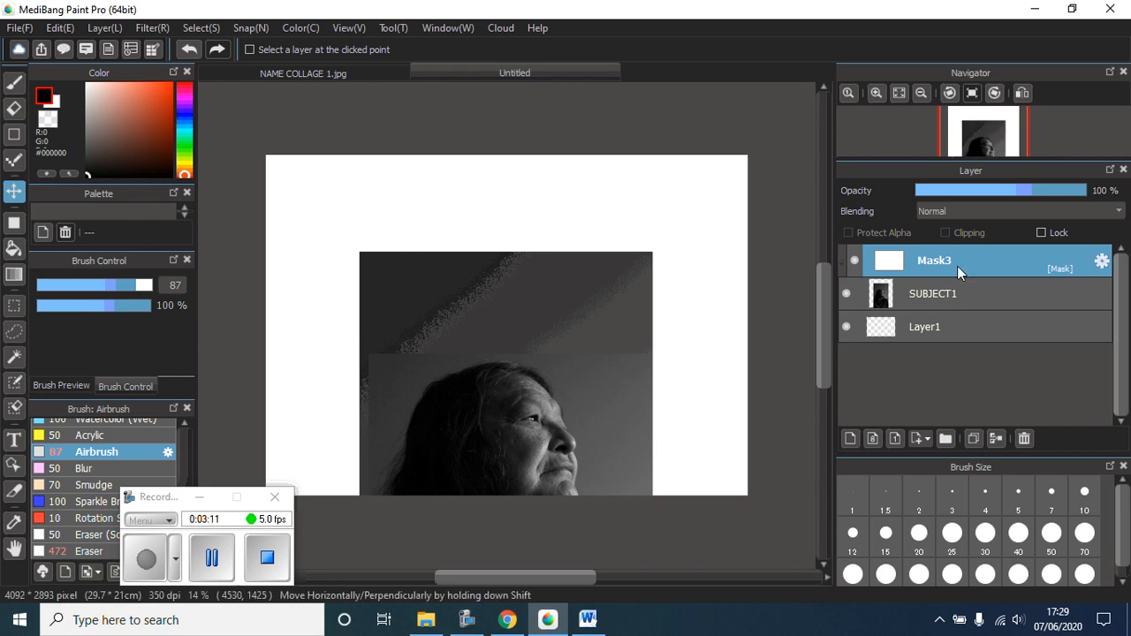
Step: Activate the Brush tool for painting on the mask and set its colour to black (#000000)
left_click(14, 84)
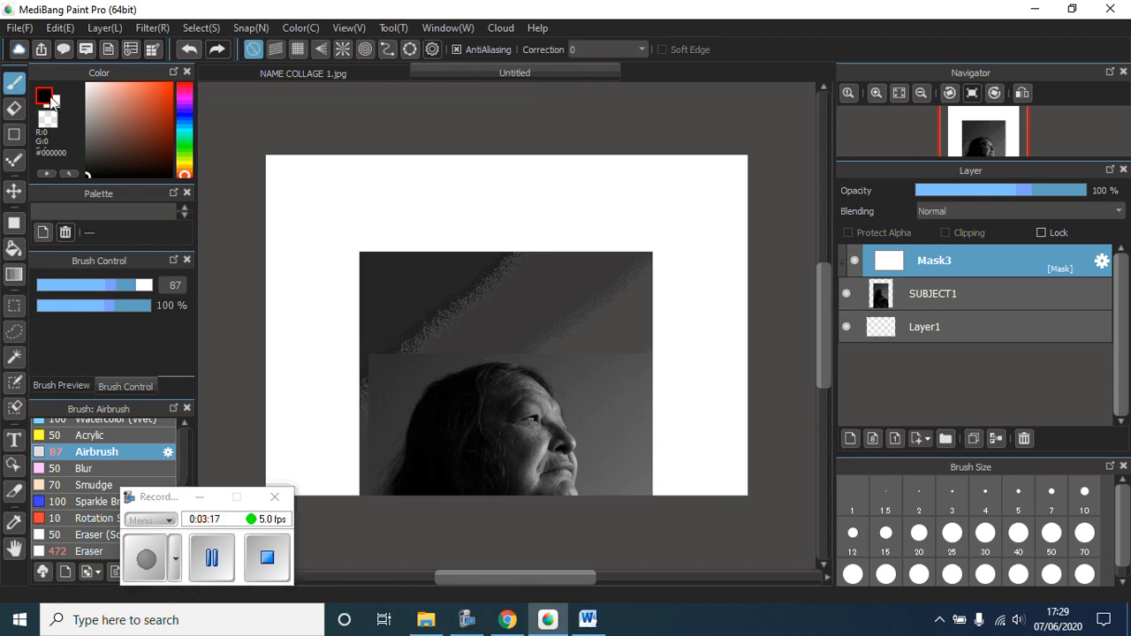
left_click(165, 89)
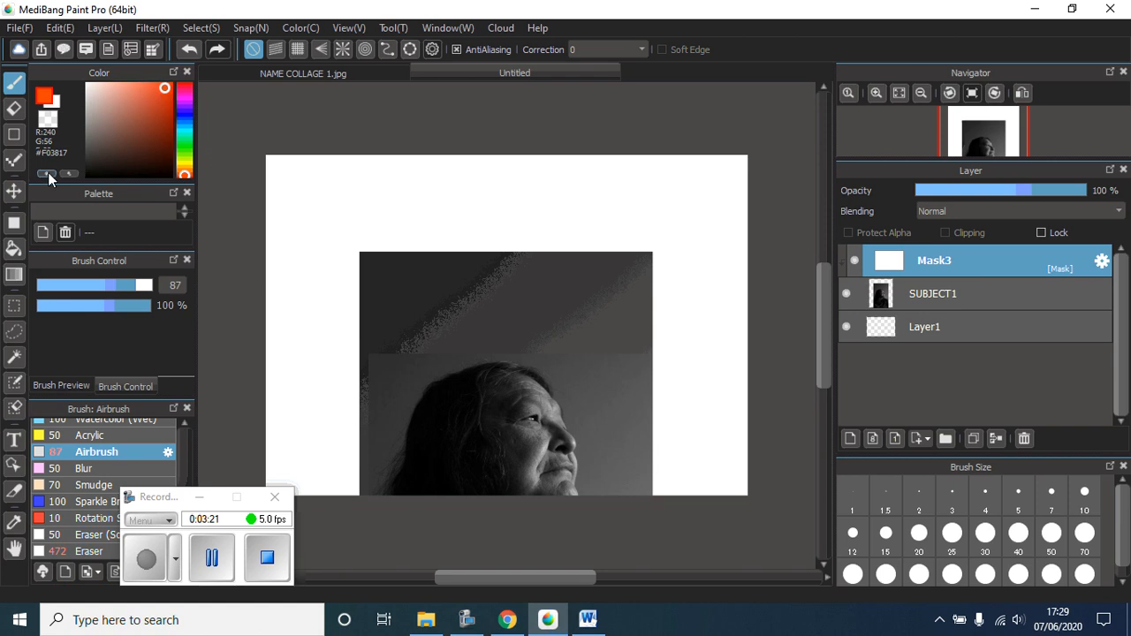
left_click(47, 172)
left_click(339, 170)
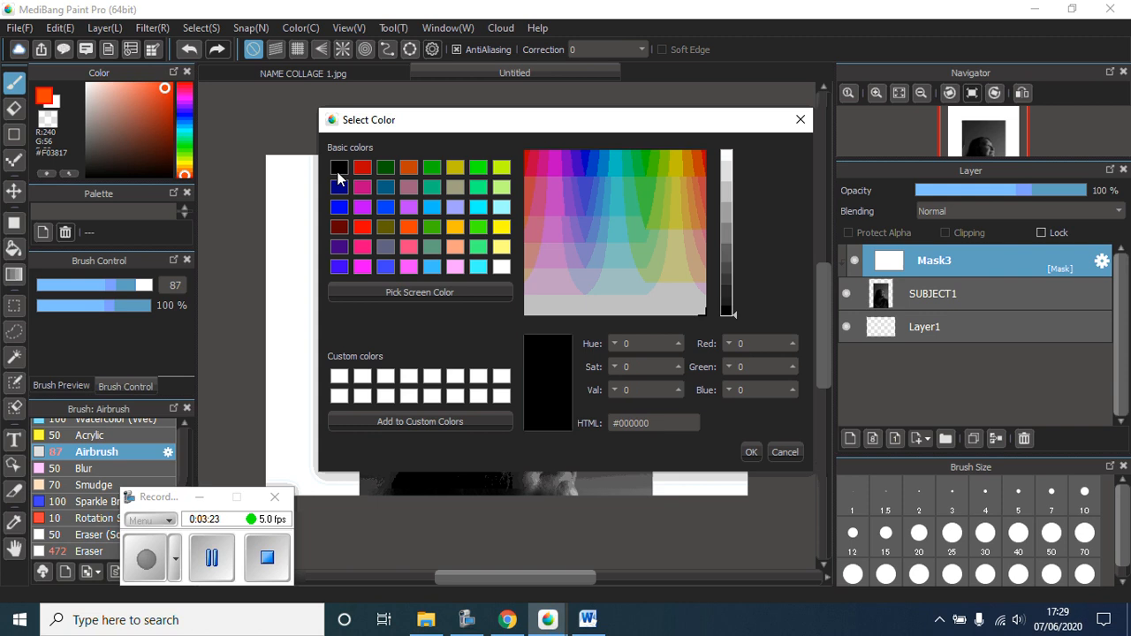
left_click(754, 454)
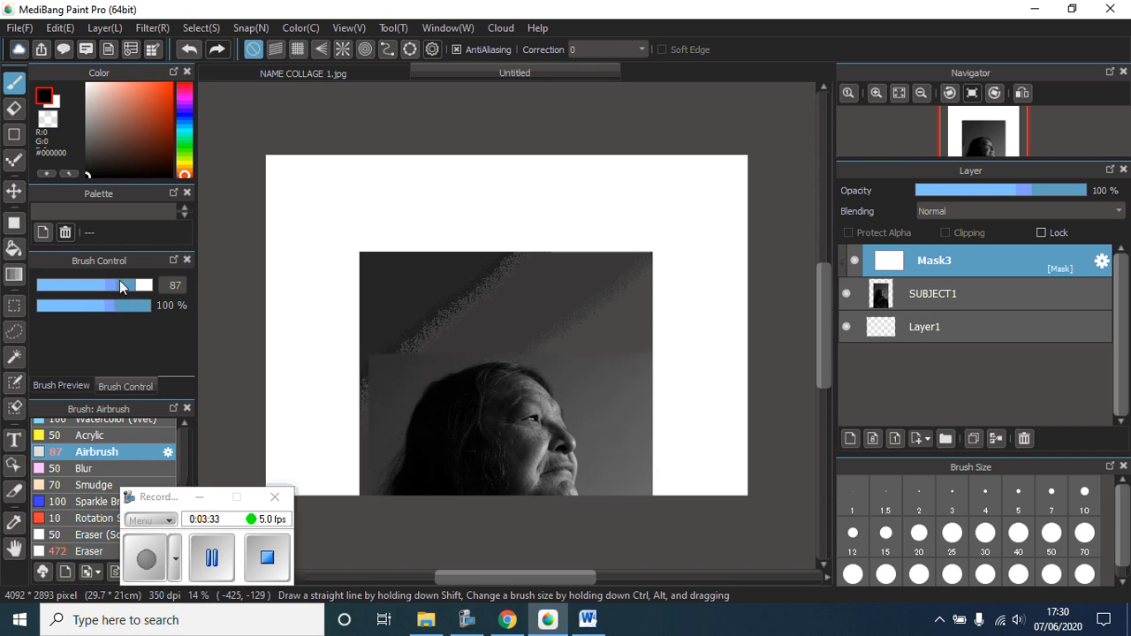
Step: Mask out the background above and around the portrait's head with the Airbrush at sizes 1000 and 492, including a stroke across the face
left_click_drag(133, 284, 237, 281)
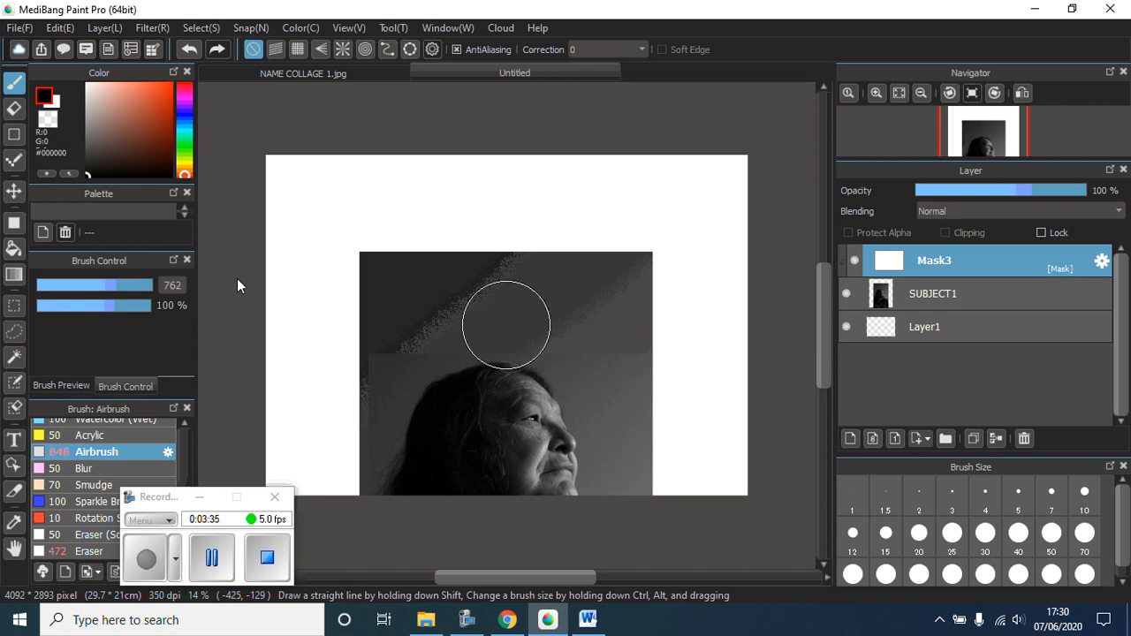
mouse_move(127, 310)
left_mouse_down()
mouse_move(41, 315)
mouse_move(126, 316)
left_mouse_up()
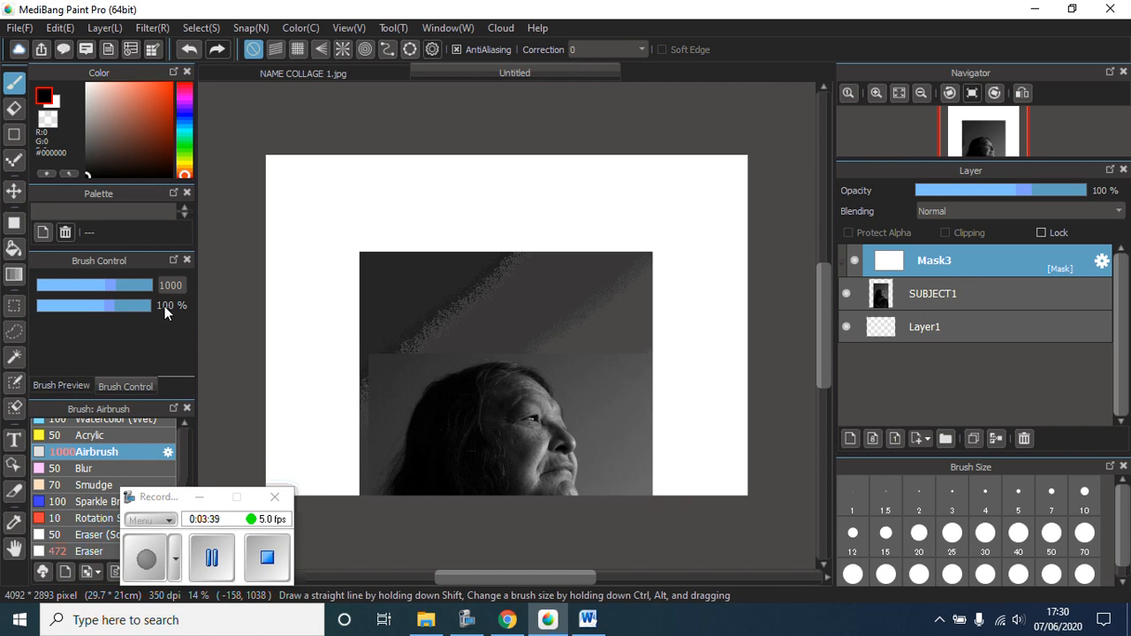
mouse_move(411, 270)
left_mouse_down()
mouse_move(346, 258)
mouse_move(378, 268)
mouse_move(498, 233)
mouse_move(472, 255)
mouse_move(624, 265)
mouse_move(584, 236)
left_mouse_up()
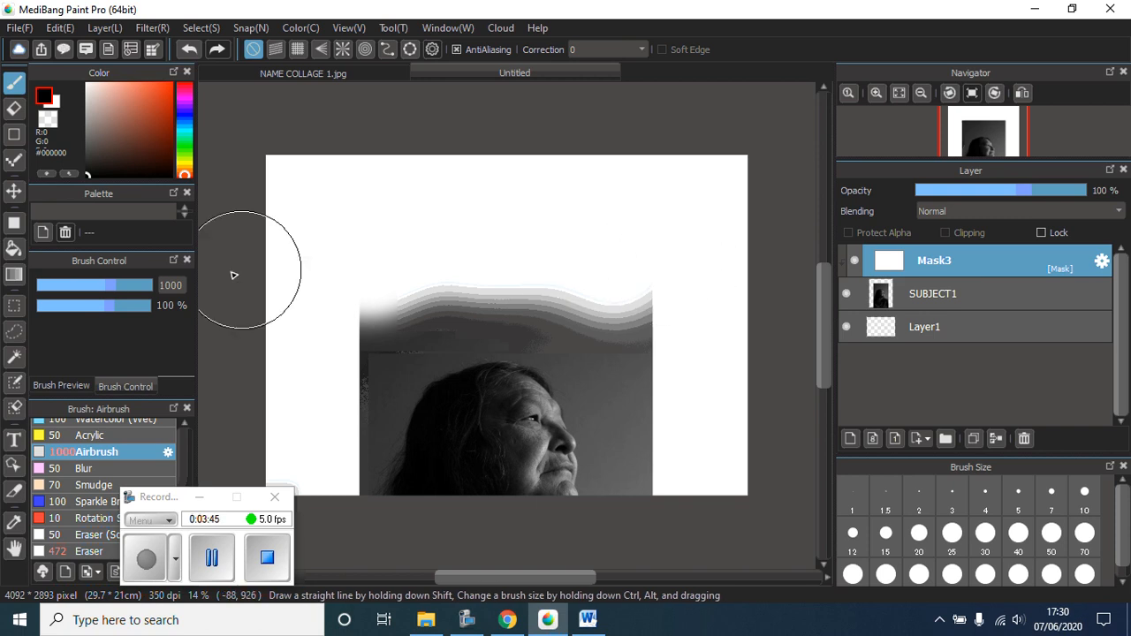
left_click_drag(144, 289, 120, 287)
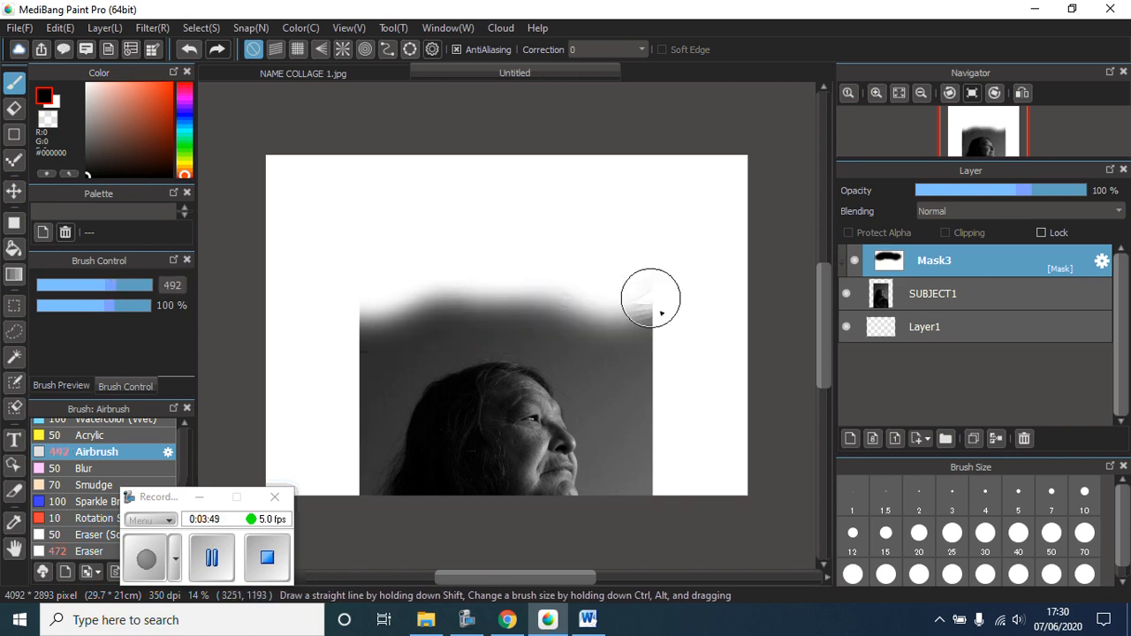
mouse_move(658, 310)
left_mouse_down()
mouse_move(679, 341)
mouse_move(563, 292)
mouse_move(330, 324)
mouse_move(355, 342)
mouse_move(538, 310)
mouse_move(523, 324)
mouse_move(549, 315)
mouse_move(601, 337)
mouse_move(603, 361)
mouse_move(646, 372)
mouse_move(654, 361)
mouse_move(471, 504)
mouse_move(552, 494)
mouse_move(533, 505)
mouse_move(527, 491)
mouse_move(549, 431)
left_mouse_up()
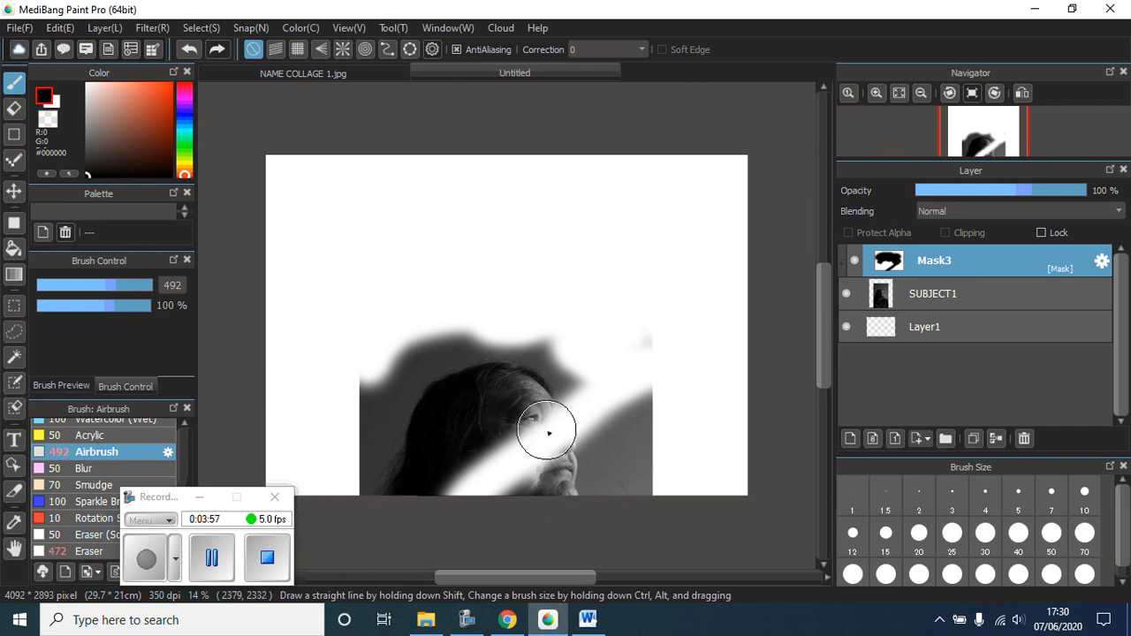
Step: Undo the last strokes on the SUBJECT1 mask and redo them
key("ctrl+z")
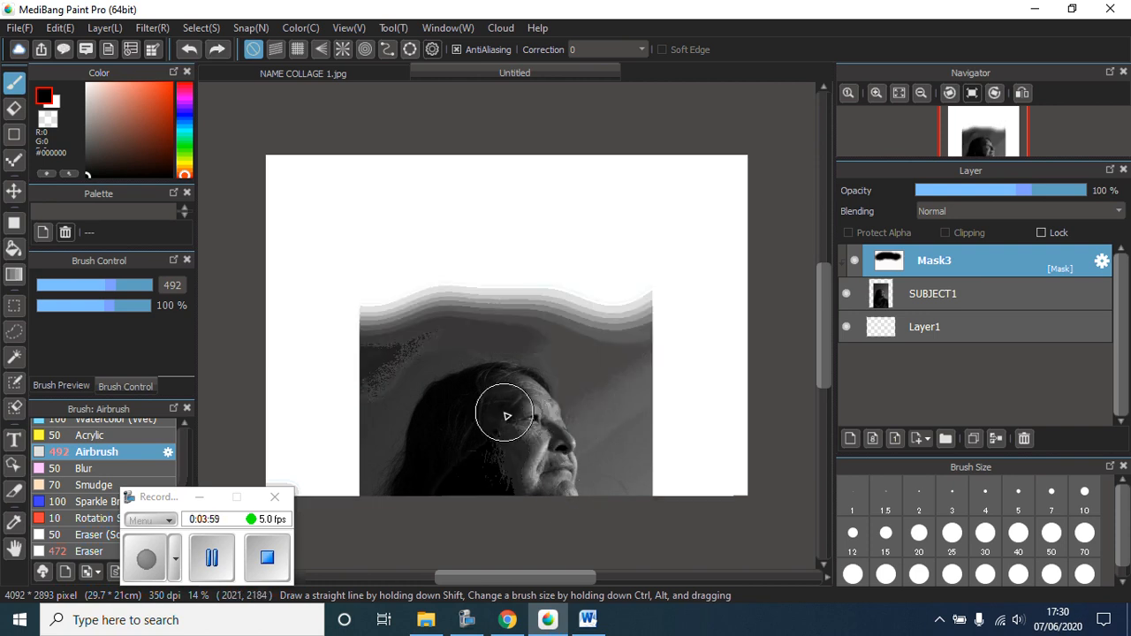
key("ctrl+z")
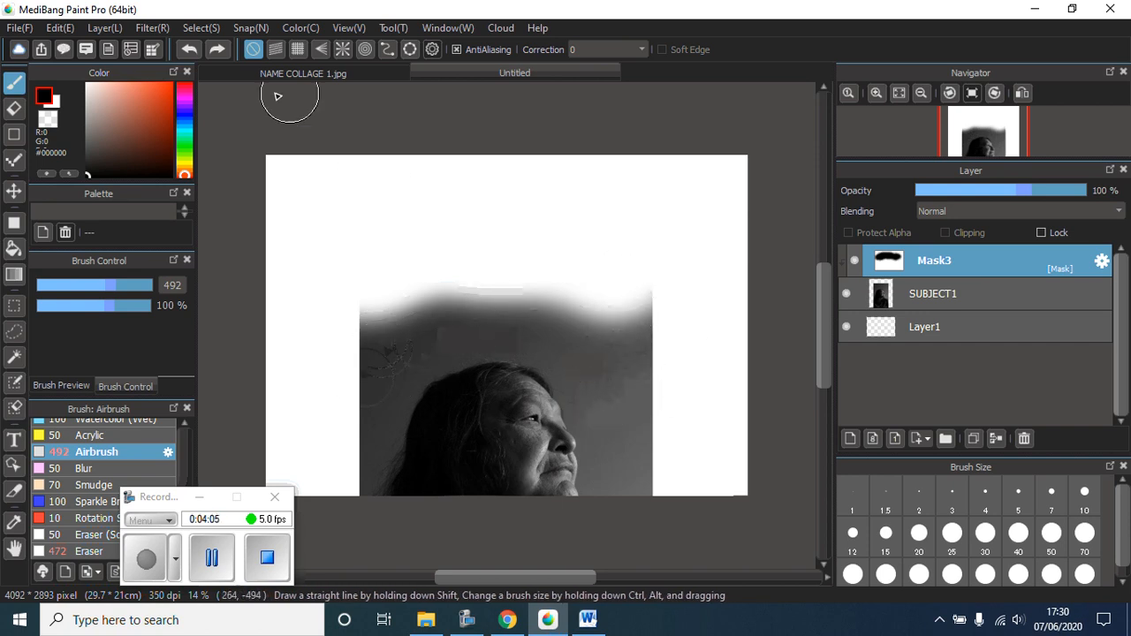
left_click(213, 53)
left_click(212, 52)
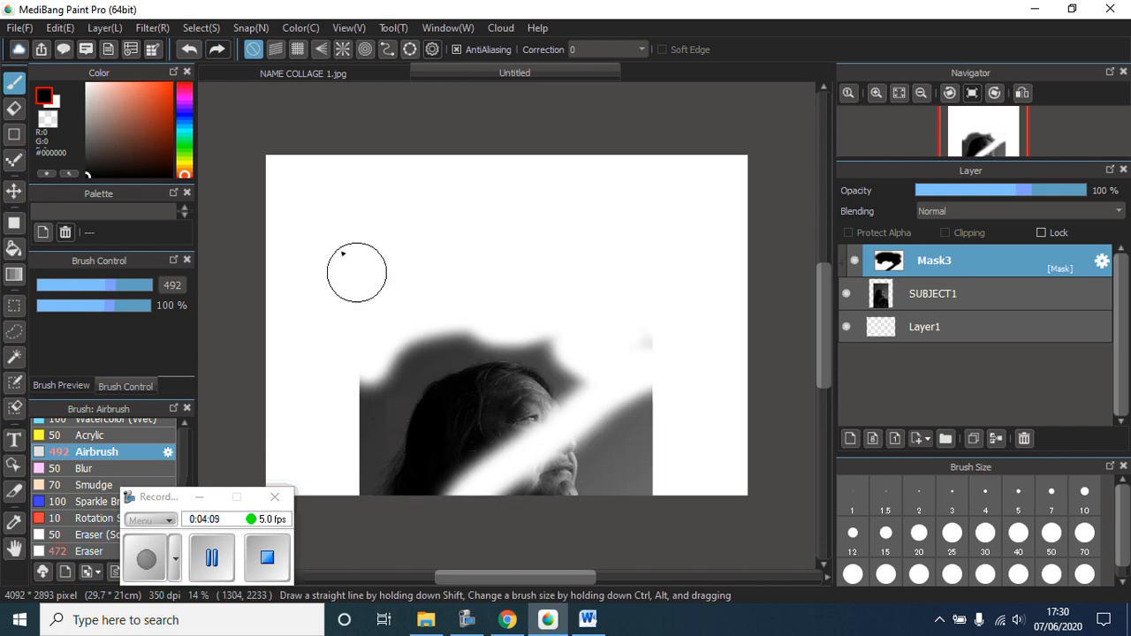
Step: Set the brush colour to white (#FFFFFF) and paint the hidden part of the face back in on the mask
left_click(44, 102)
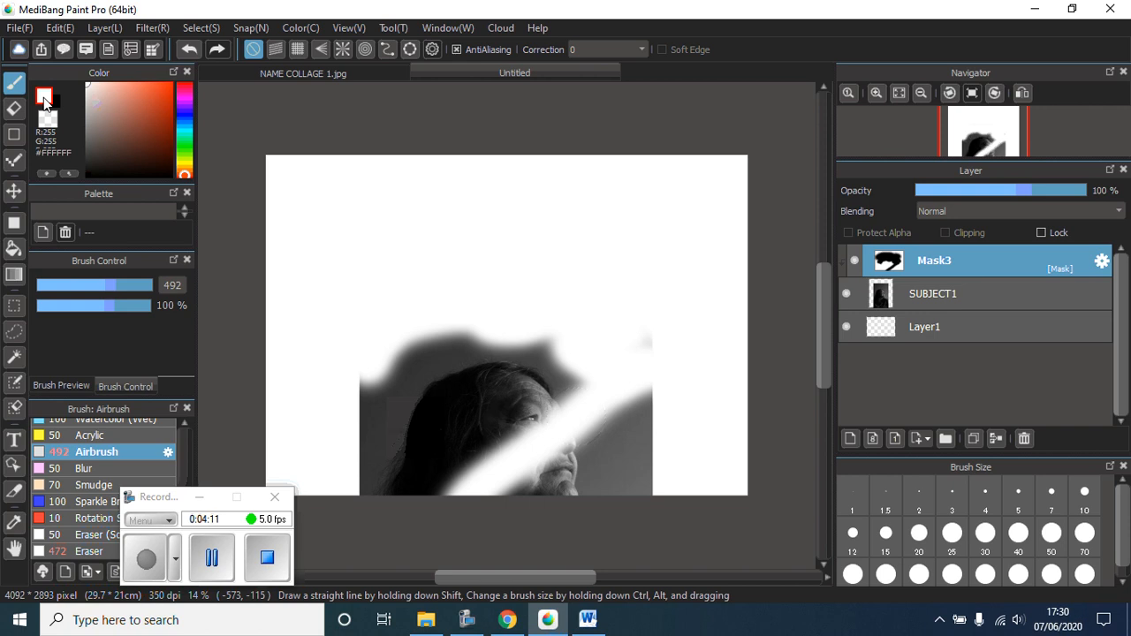
mouse_move(404, 463)
left_mouse_down()
mouse_move(497, 470)
mouse_move(447, 505)
mouse_move(527, 470)
mouse_move(523, 422)
mouse_move(542, 434)
mouse_move(541, 407)
mouse_move(552, 447)
mouse_move(550, 430)
mouse_move(504, 404)
mouse_move(533, 416)
mouse_move(536, 497)
mouse_move(474, 512)
left_mouse_up()
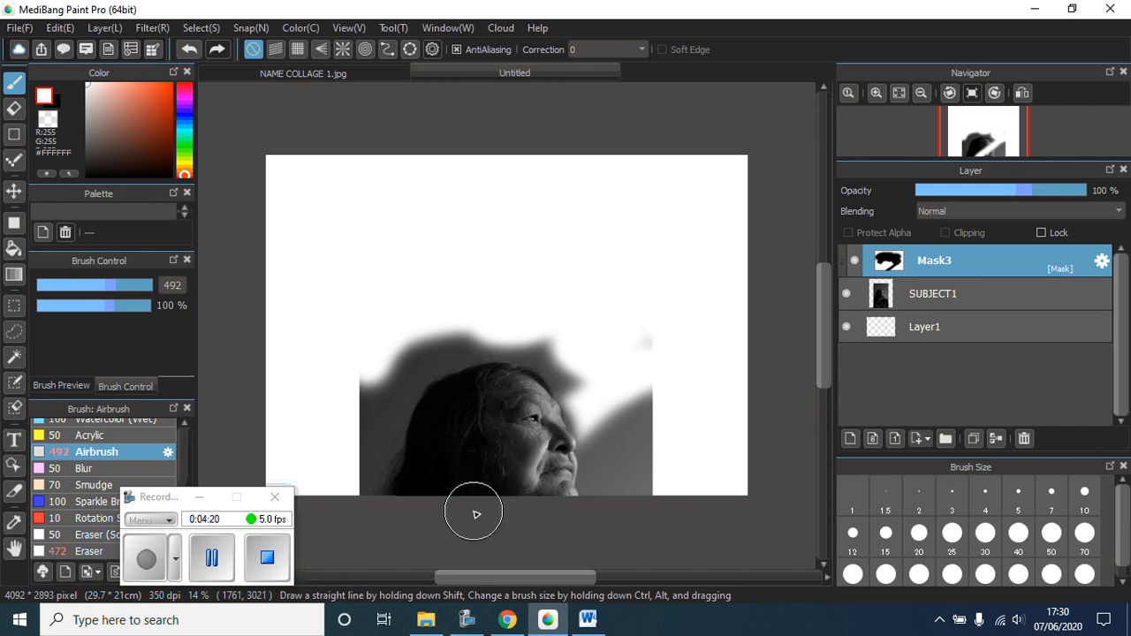
Step: Switch back to black (#000000) and mask out the remaining background around the head, refining the edge at brush size 224
left_click(55, 103)
mouse_move(631, 356)
left_mouse_down()
mouse_move(657, 461)
mouse_move(635, 376)
mouse_move(647, 520)
mouse_move(636, 475)
mouse_move(619, 481)
mouse_move(611, 423)
mouse_move(623, 518)
mouse_move(620, 478)
mouse_move(611, 508)
mouse_move(603, 414)
mouse_move(576, 374)
mouse_move(554, 346)
mouse_move(492, 321)
mouse_move(416, 333)
mouse_move(367, 374)
mouse_move(348, 509)
mouse_move(368, 460)
mouse_move(372, 505)
mouse_move(386, 383)
mouse_move(381, 447)
mouse_move(385, 393)
mouse_move(403, 372)
mouse_move(419, 361)
mouse_move(387, 416)
mouse_move(432, 361)
mouse_move(508, 344)
mouse_move(441, 342)
mouse_move(531, 333)
mouse_move(566, 348)
mouse_move(532, 325)
left_mouse_up()
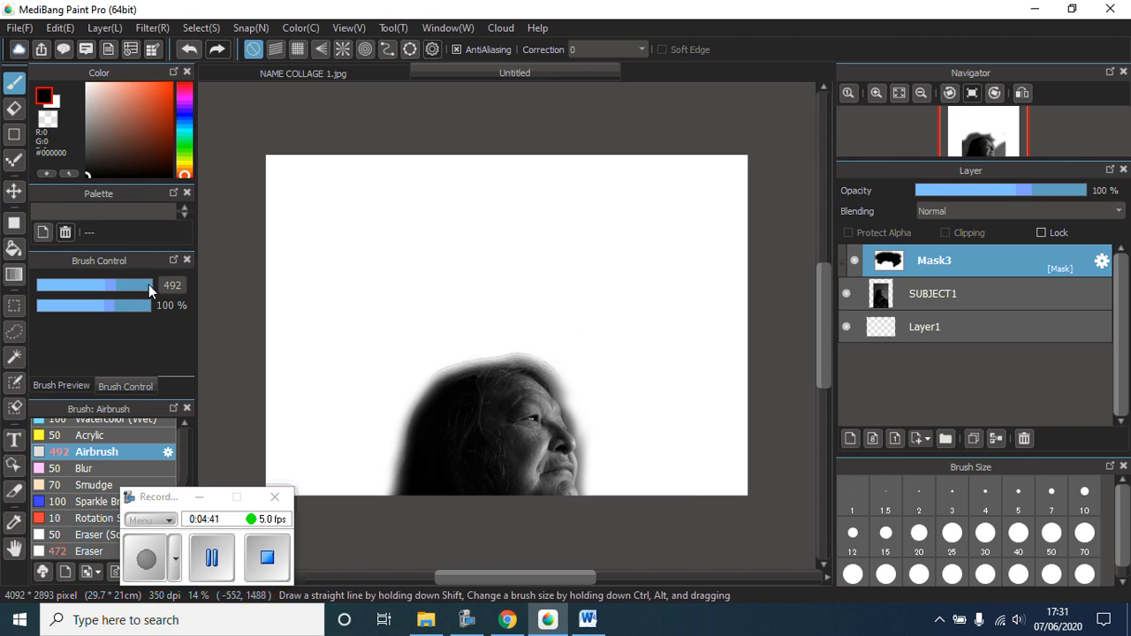
left_click_drag(165, 297, 166, 297)
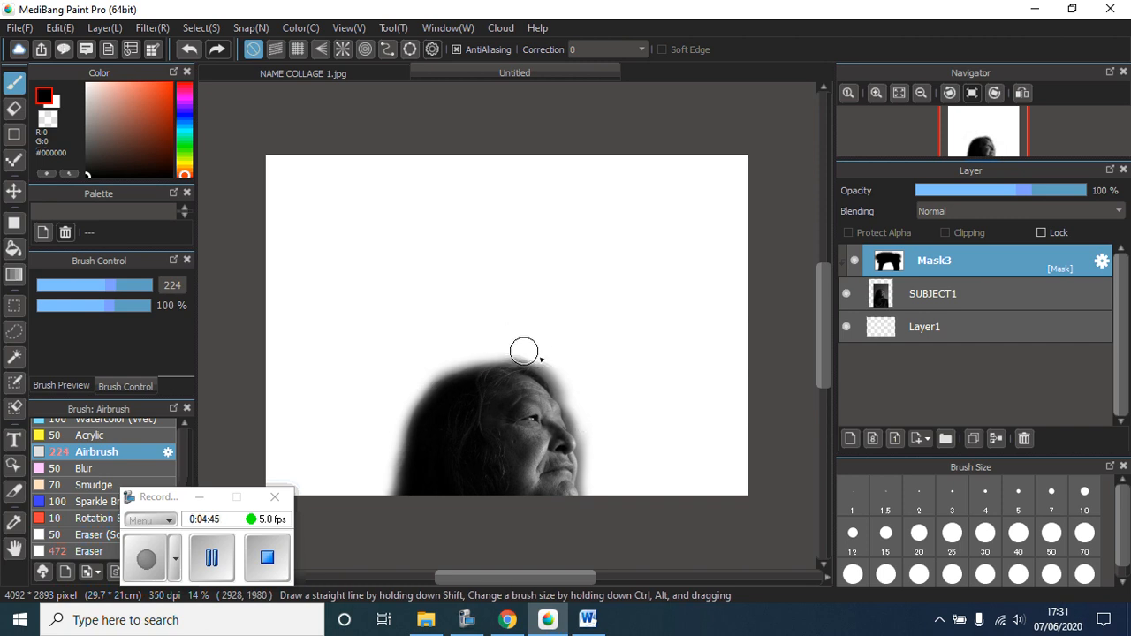
left_click_drag(523, 352, 564, 383)
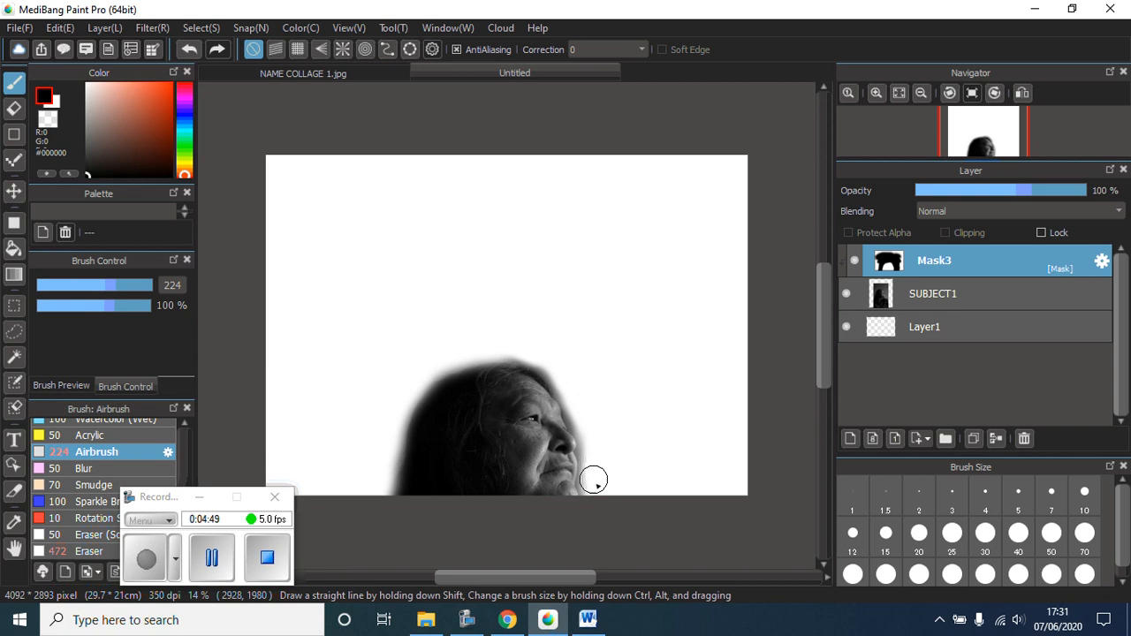
Step: Refine the mask closely along the hair, forehead, nose and chin of the portrait with the Airbrush at size 130
mouse_move(962, 118)
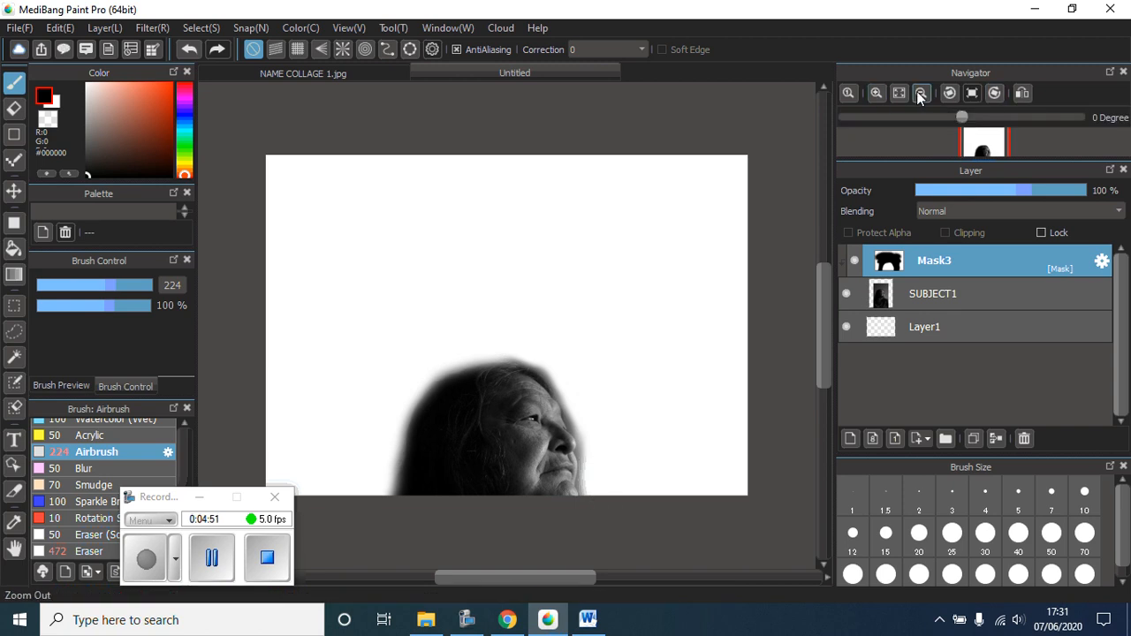
left_click(877, 92)
left_click(877, 92)
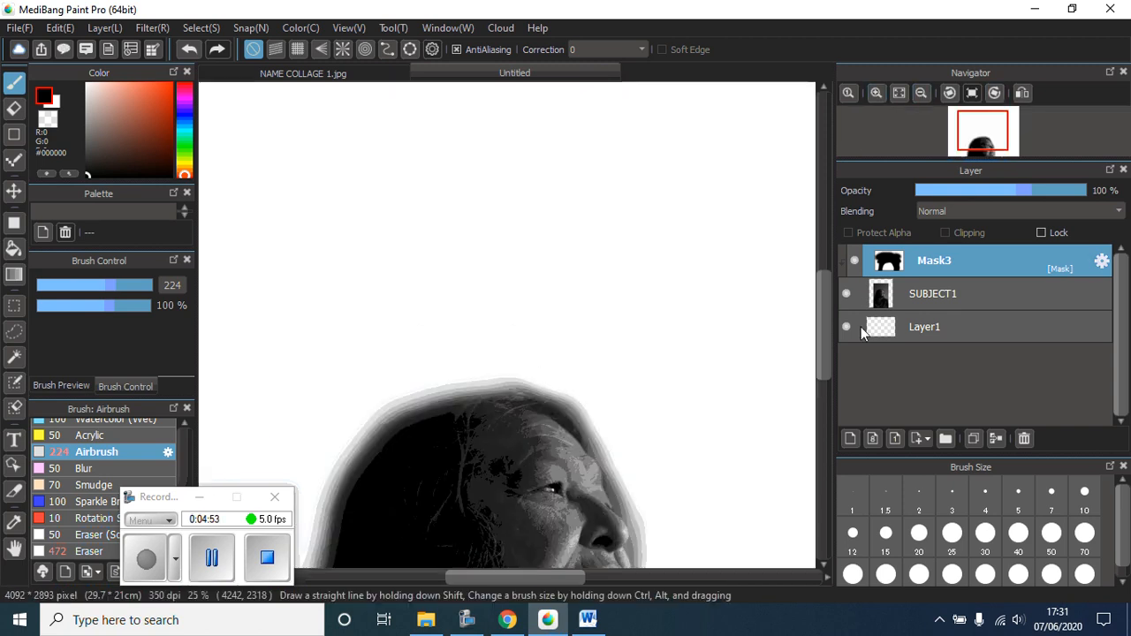
left_click_drag(823, 329, 815, 372)
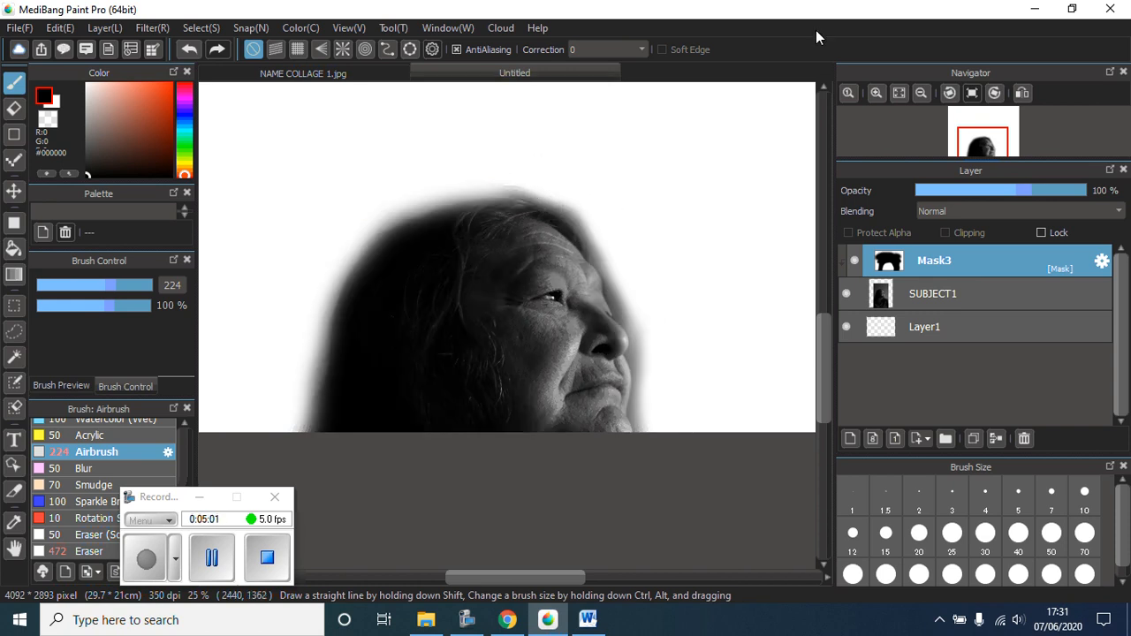
left_click(97, 287)
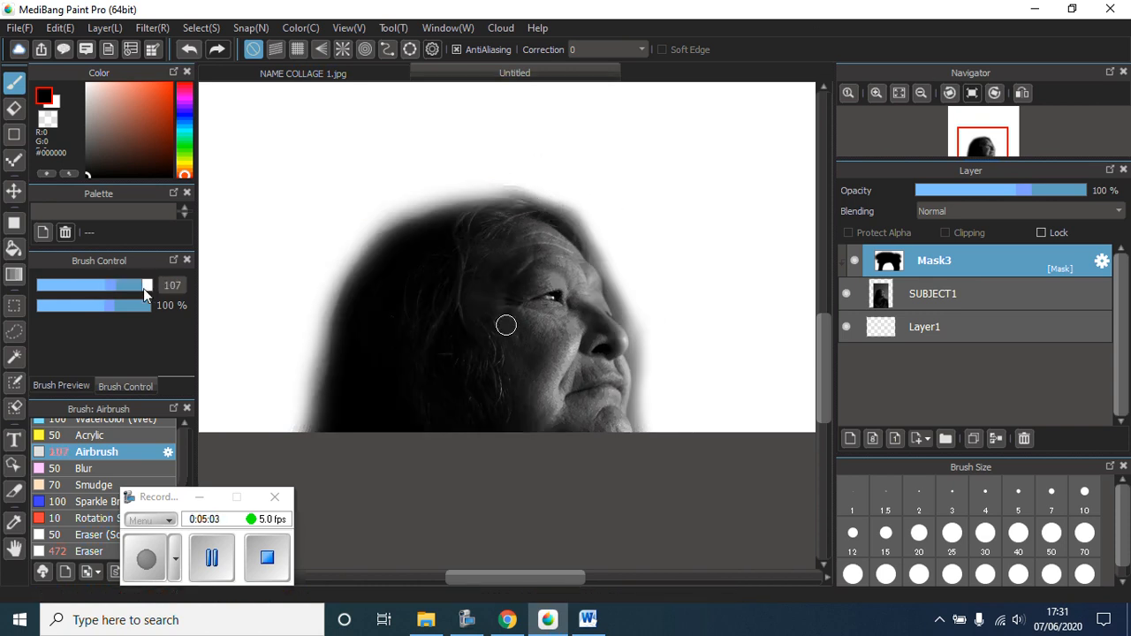
mouse_move(635, 319)
left_mouse_down()
mouse_move(581, 208)
mouse_move(517, 183)
mouse_move(447, 184)
left_mouse_up()
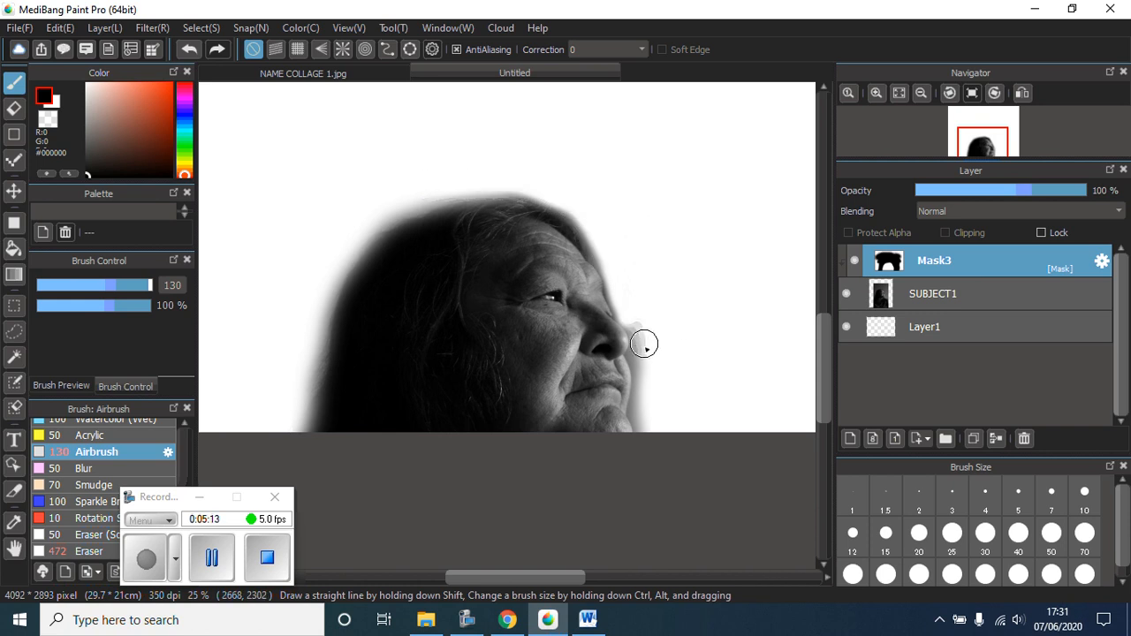
mouse_move(645, 357)
left_mouse_down()
mouse_move(637, 318)
mouse_move(645, 328)
left_mouse_up()
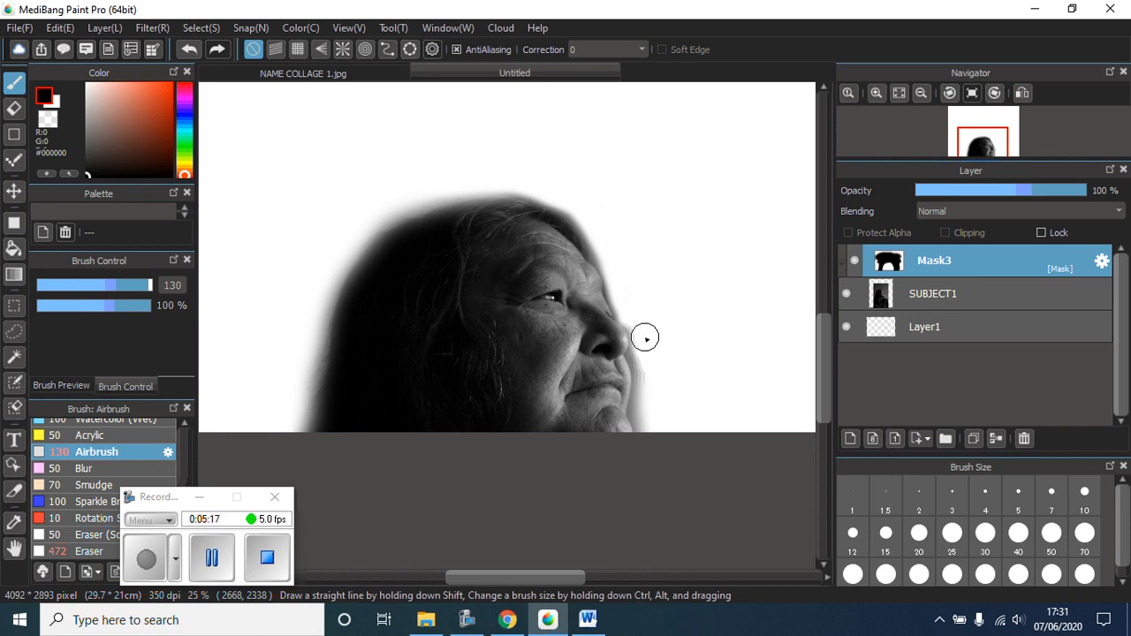
left_click_drag(642, 360, 646, 421)
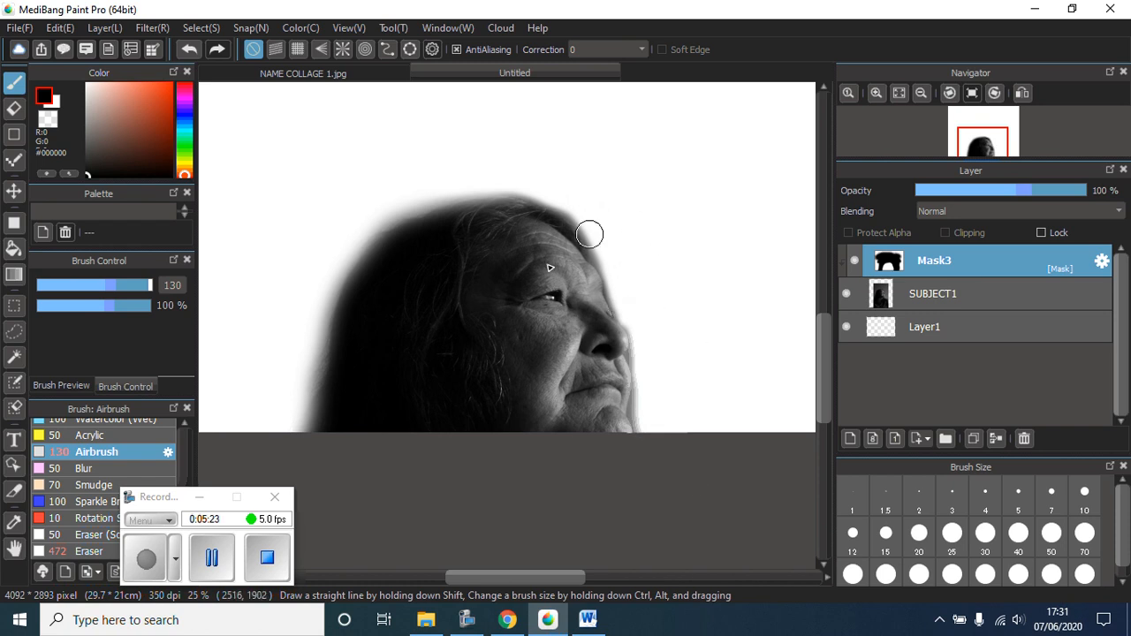
left_click(897, 96)
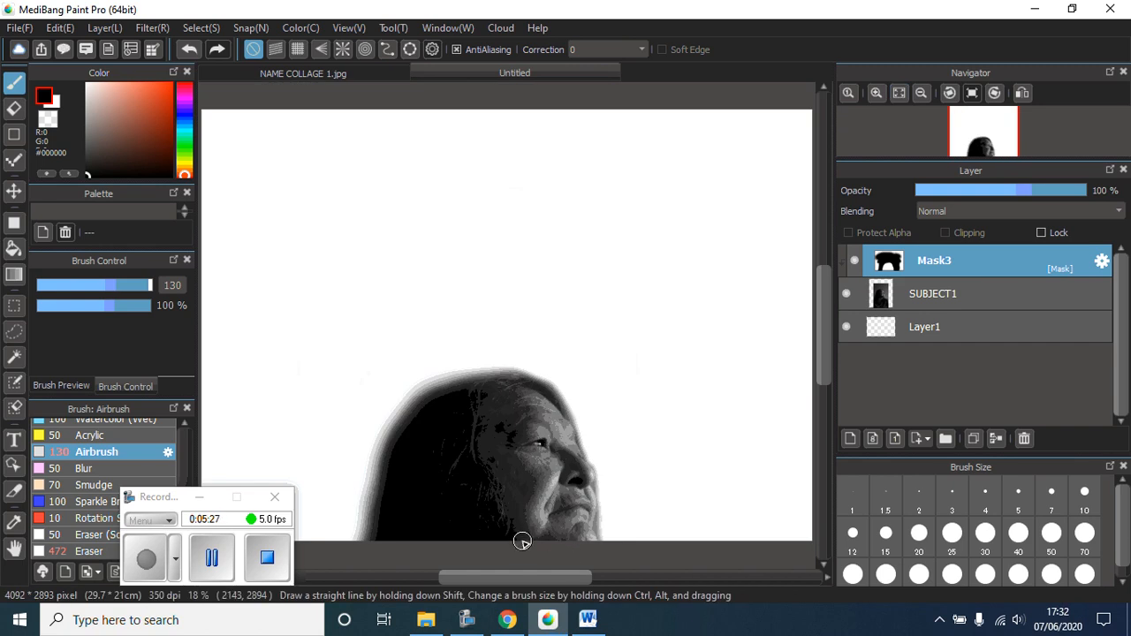
left_click(426, 619)
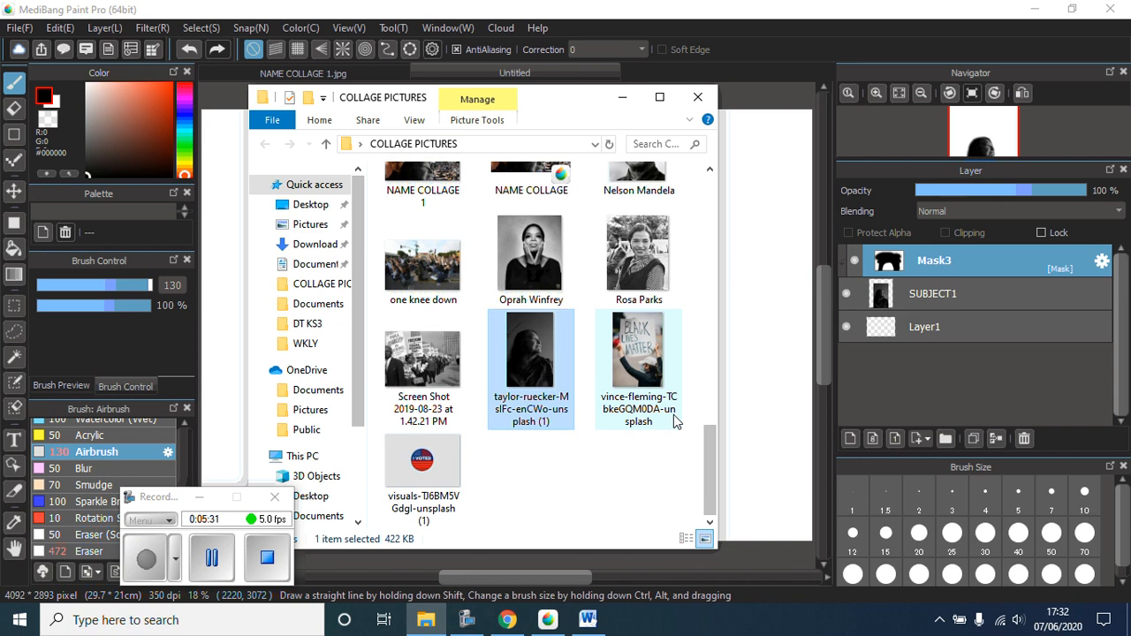
left_click_drag(422, 265, 762, 305)
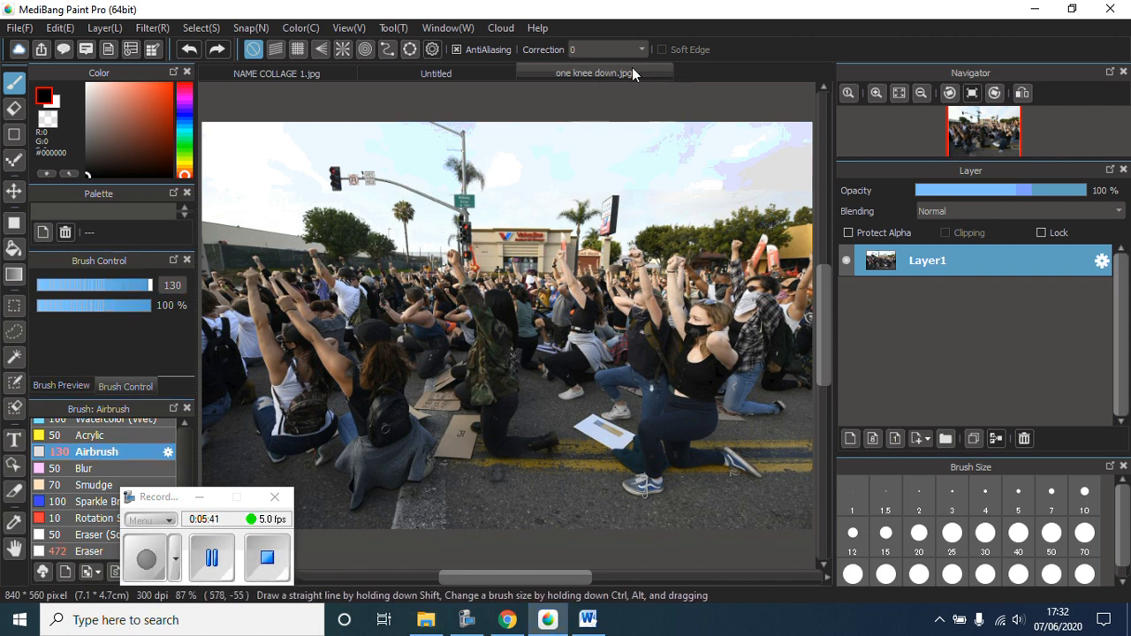
left_click(665, 74)
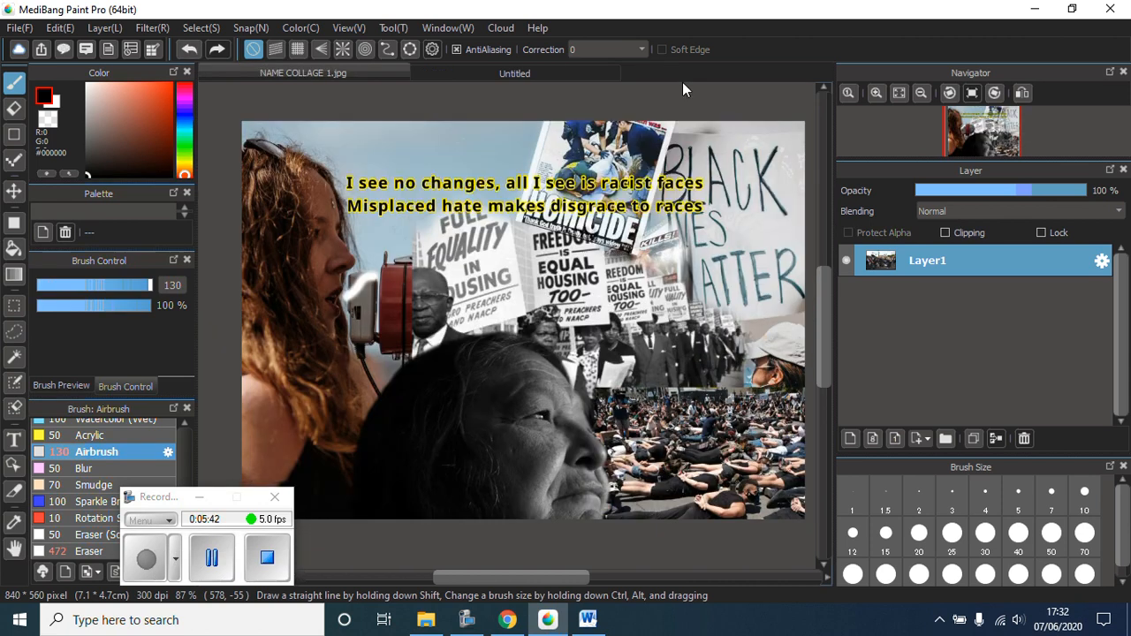
left_click(536, 72)
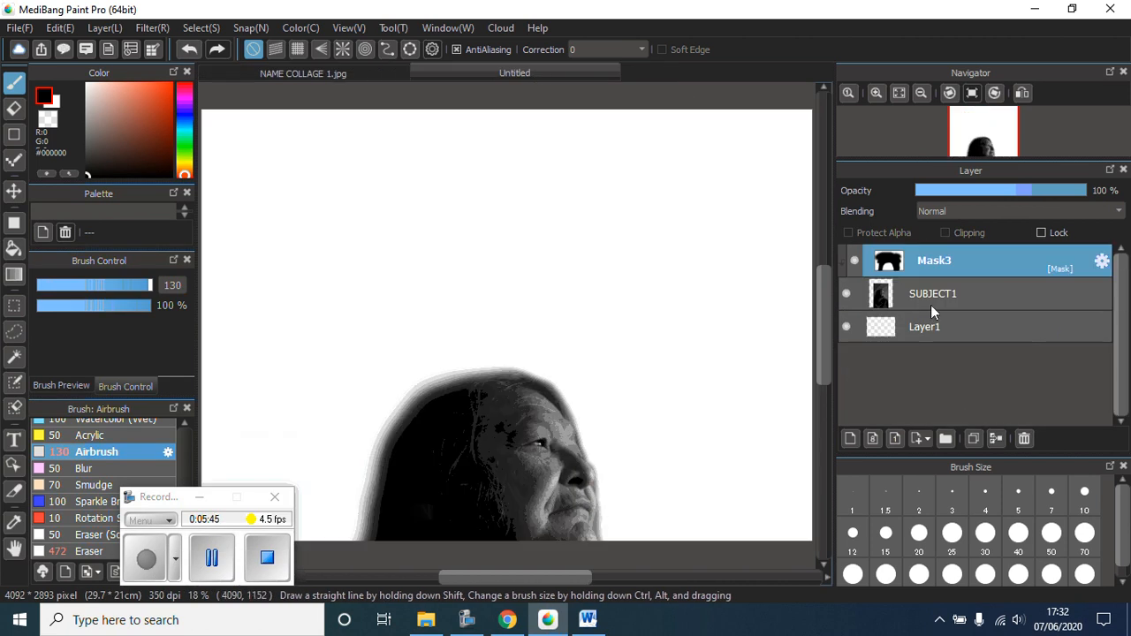
Step: Import the "one knee down" picture from the COLLAGE PICTURES folder into the collage as a new layer
left_click(426, 619)
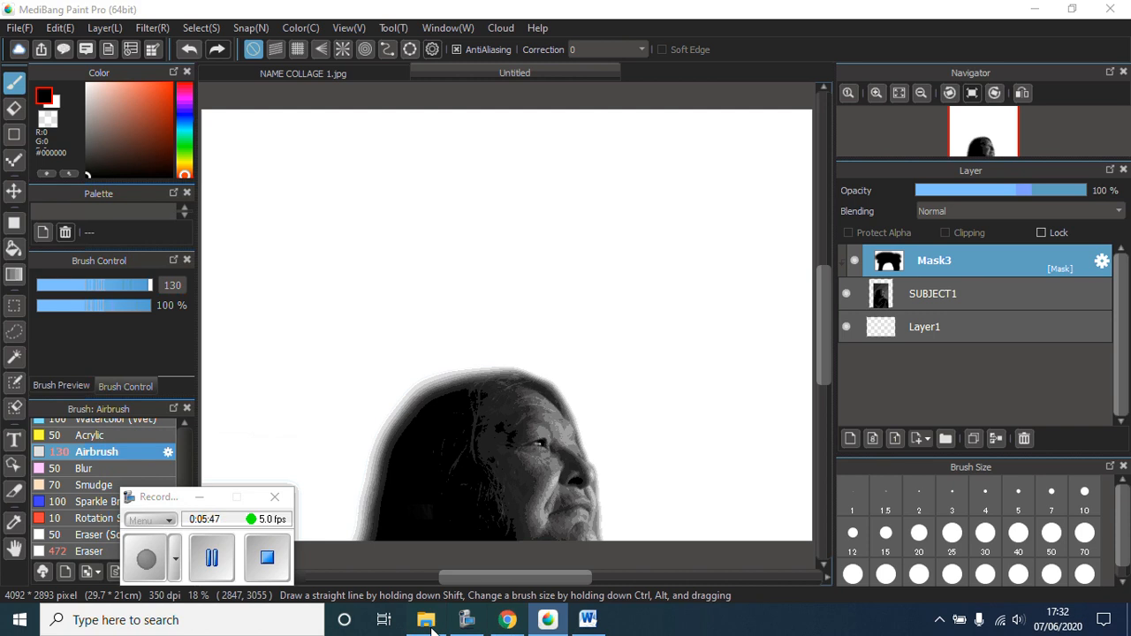
left_click_drag(437, 270, 909, 339)
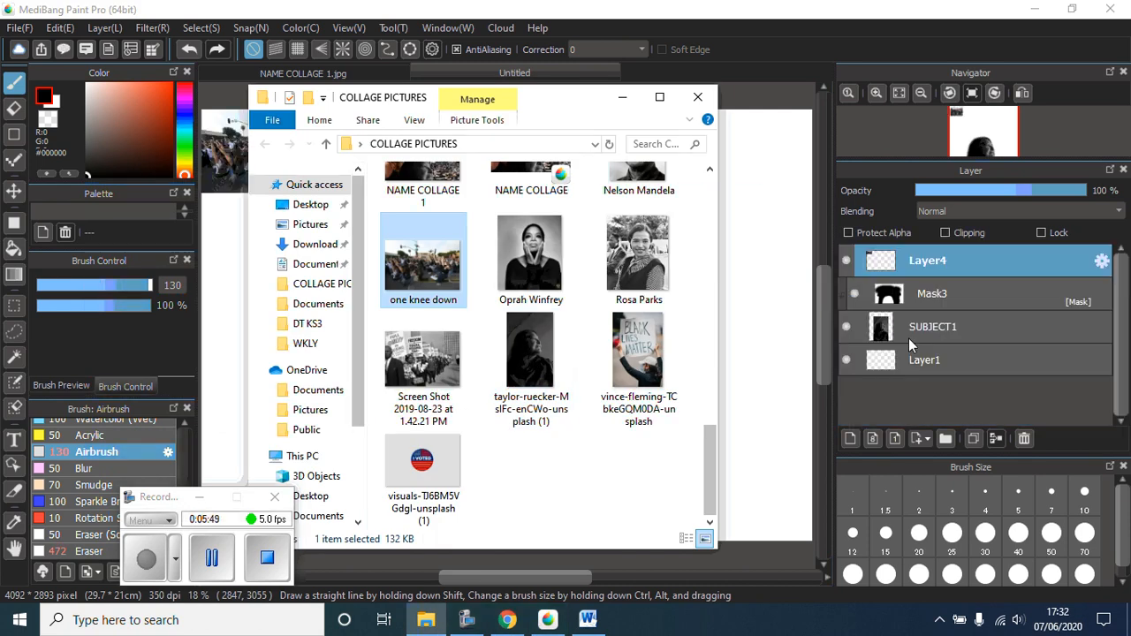
left_click(622, 97)
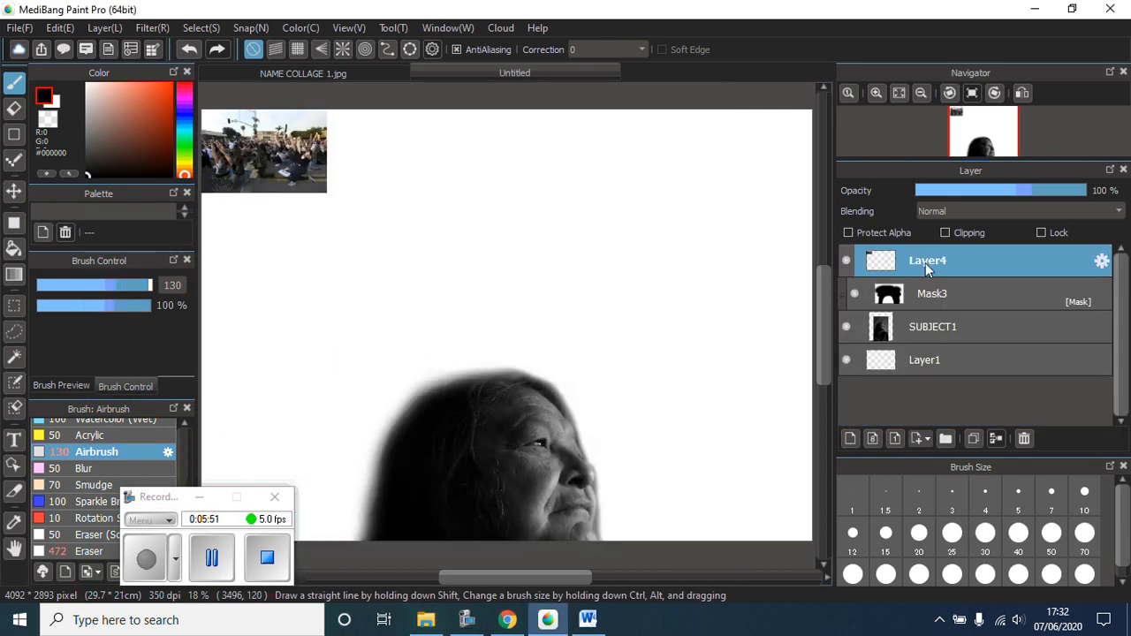
Step: Rename the imported protest picture's layer as PROTEST KNEE
double_click(927, 258)
type("PROET")
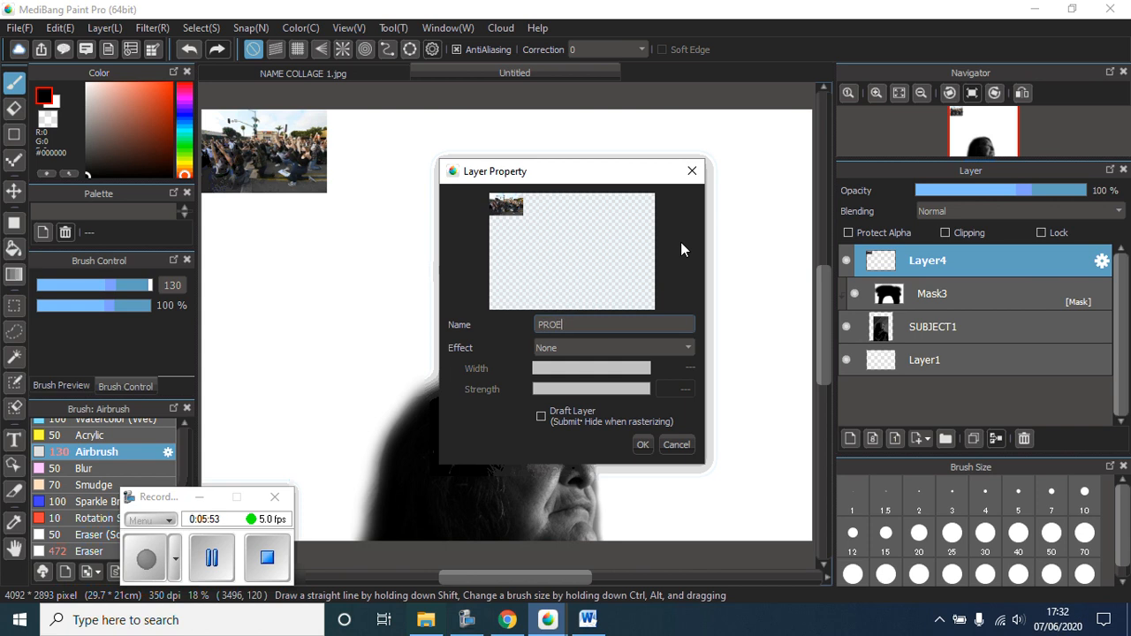
key("BackSpace")
key("BackSpace")
type("TEST KNEE")
key("Return")
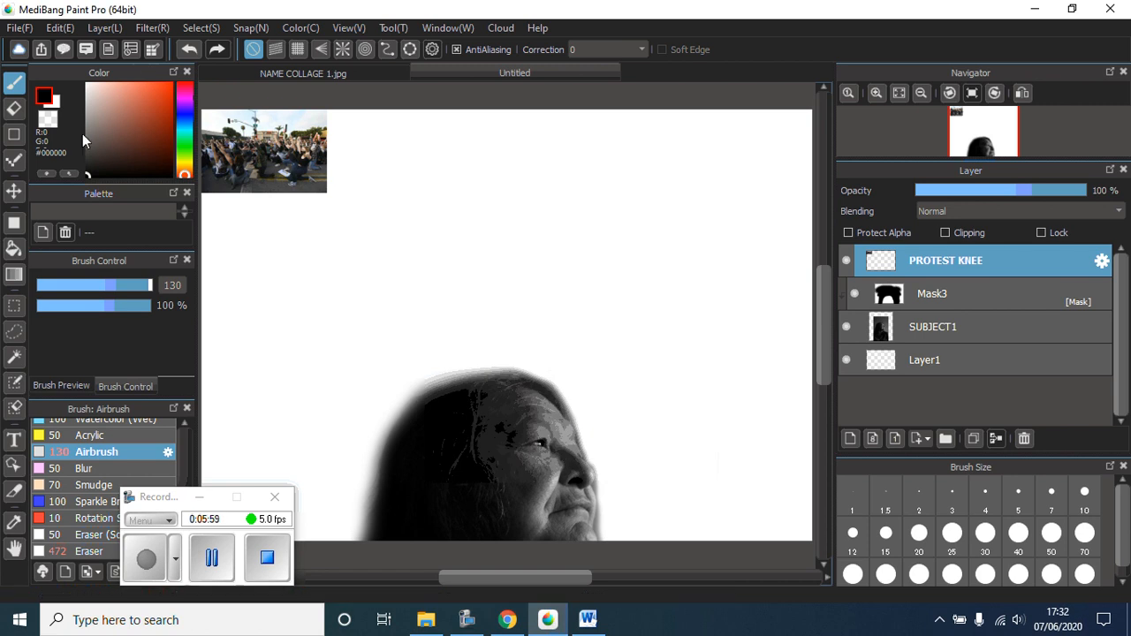
Step: Move the PROTEST KNEE picture away from the page corner and enlarge it to cover most of the page over the portrait
left_click(13, 191)
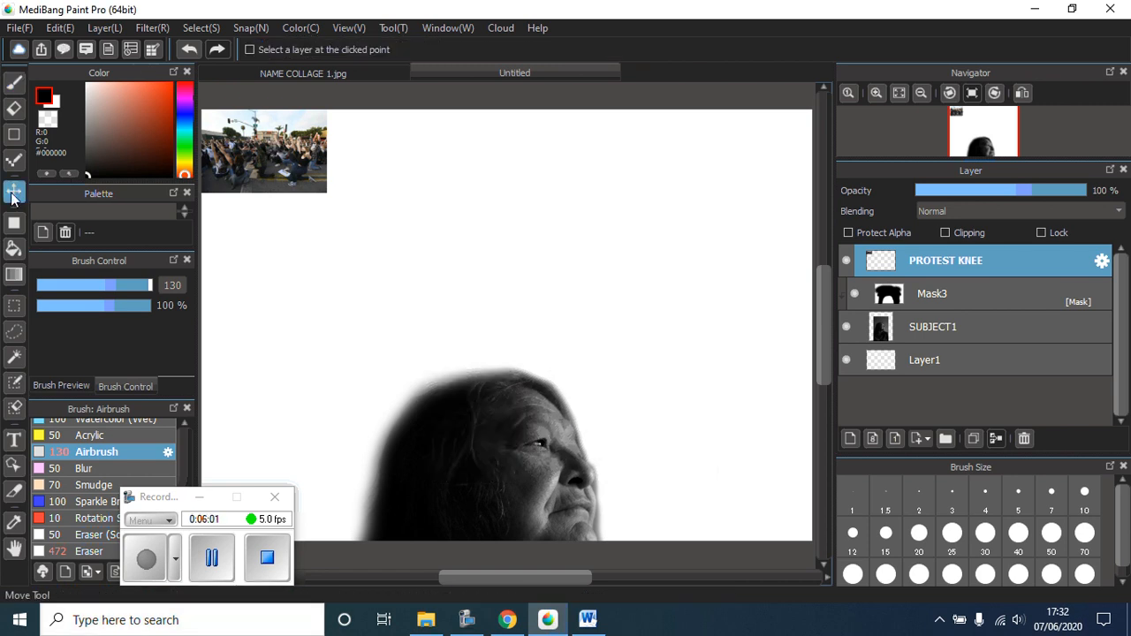
left_click_drag(267, 152, 442, 265)
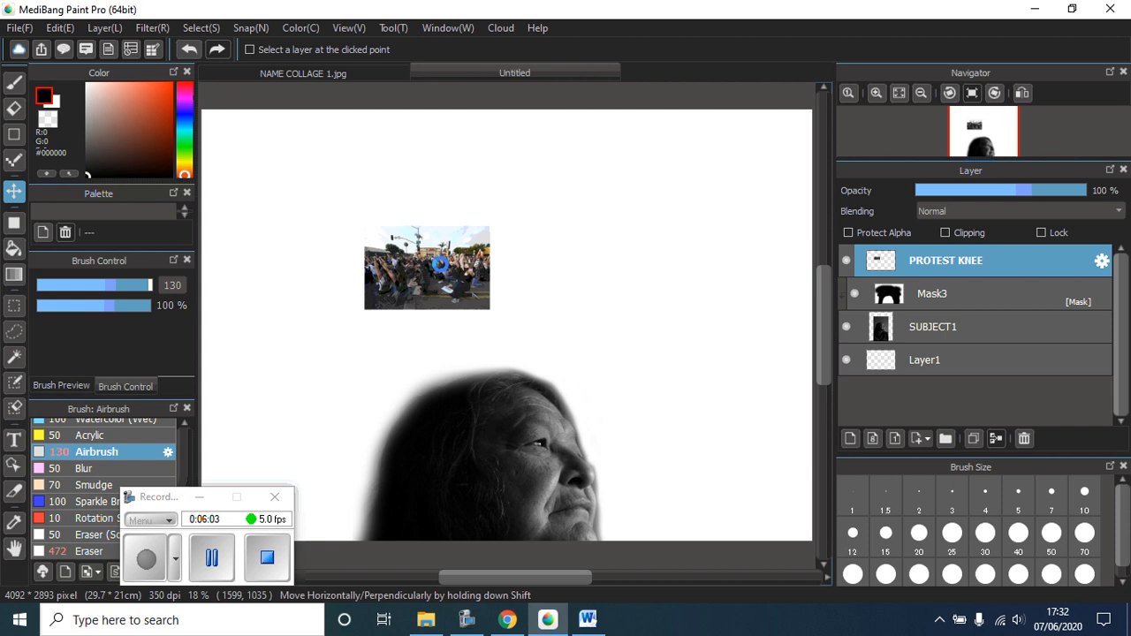
key("ctrl+t")
left_click_drag(489, 191, 722, 101)
left_click_drag(547, 242, 619, 320)
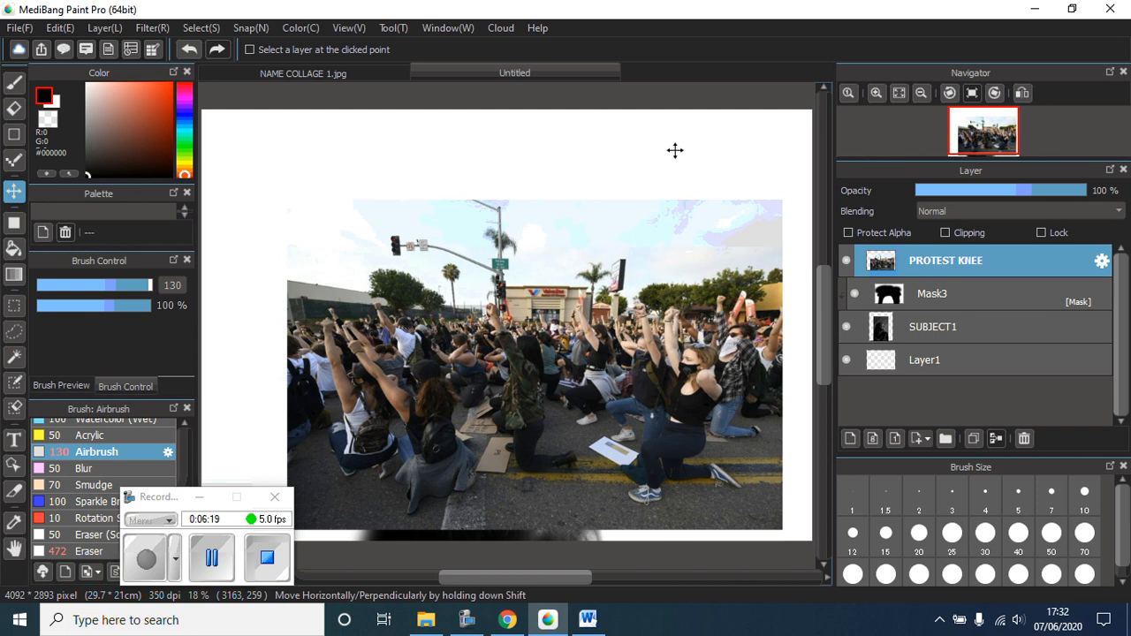
Step: Move the PROTEST KNEE layer beneath SUBJECT1 and its mask, then shift the protest picture into the page's lower-right corner
left_click(928, 332)
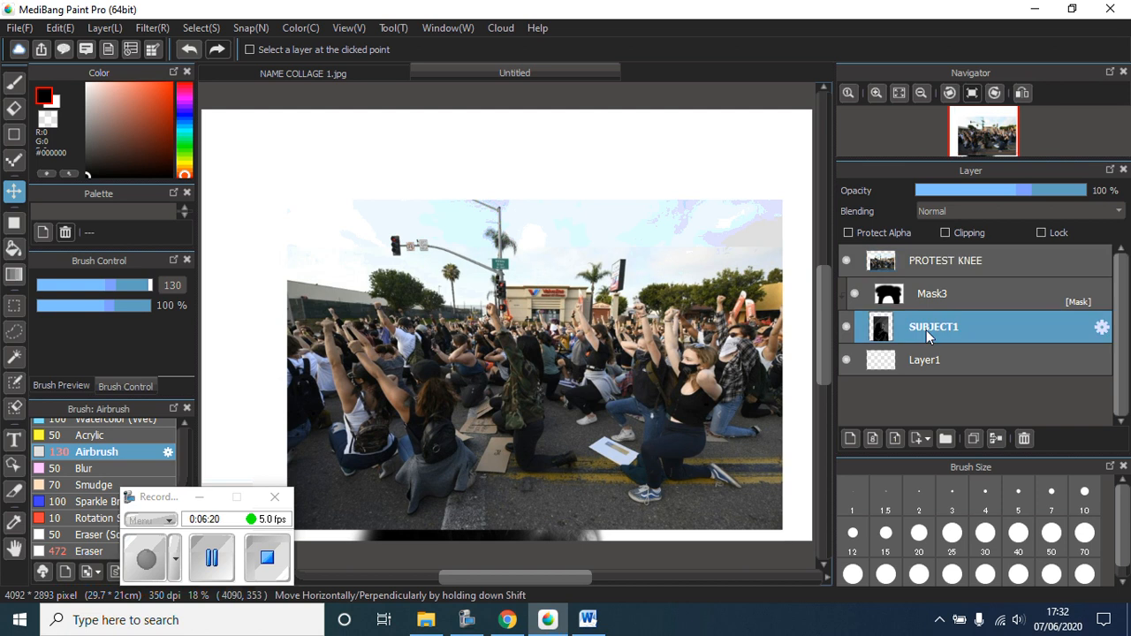
left_click(928, 263)
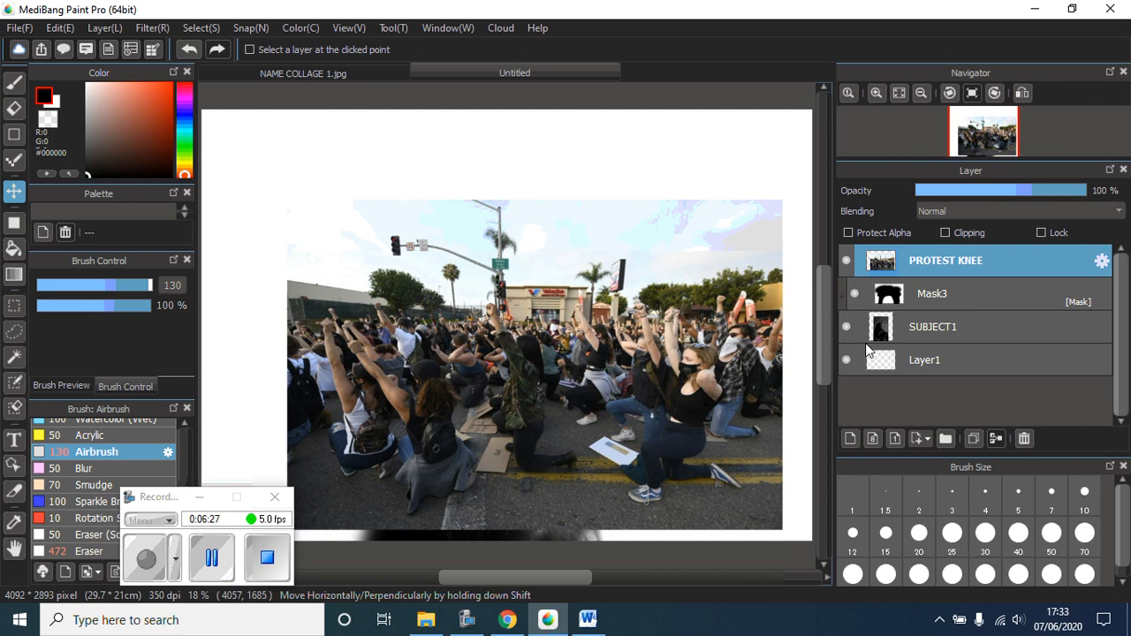
left_click_drag(979, 265, 971, 319)
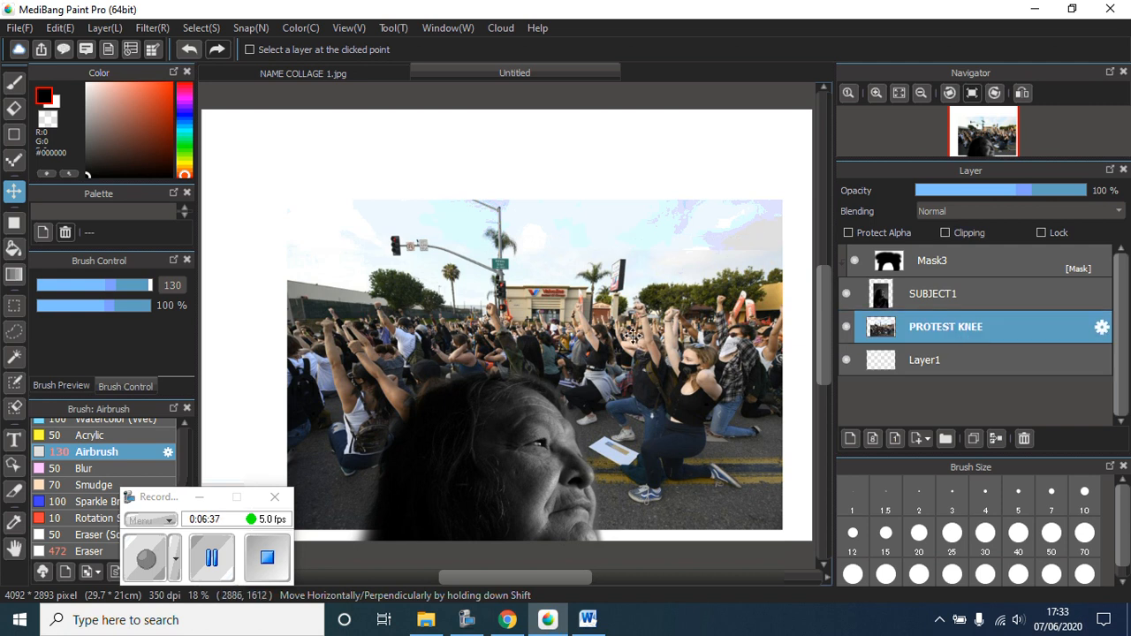
left_click_drag(625, 278, 652, 297)
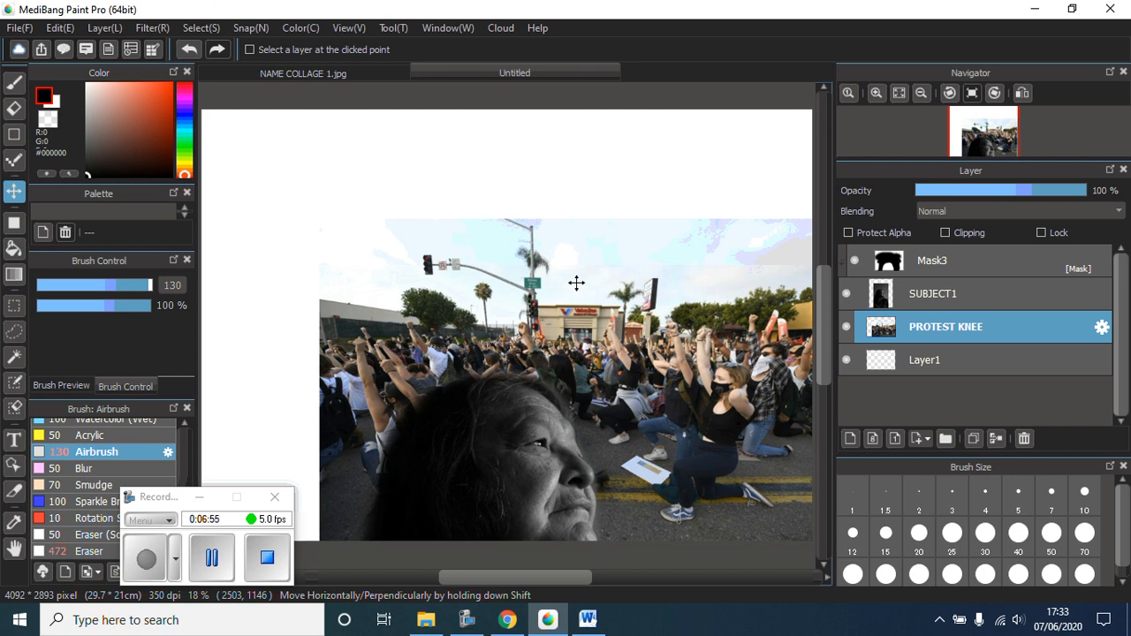
Step: Darken the PROTEST KNEE picture with a Levels adjustment of its input midtones
left_click(144, 29)
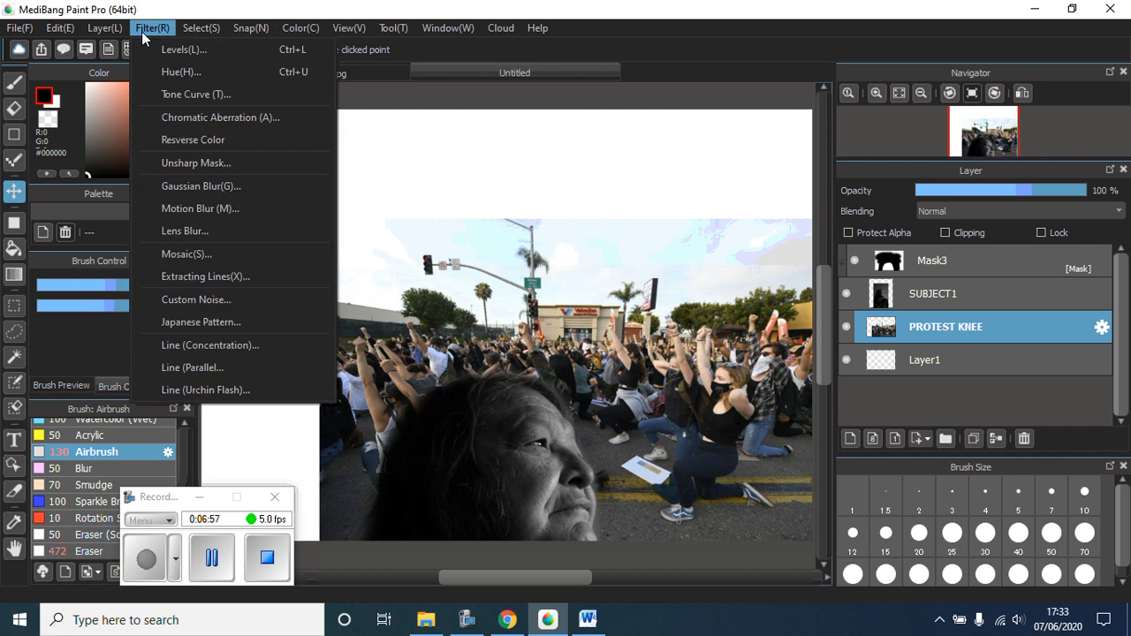
left_click(161, 48)
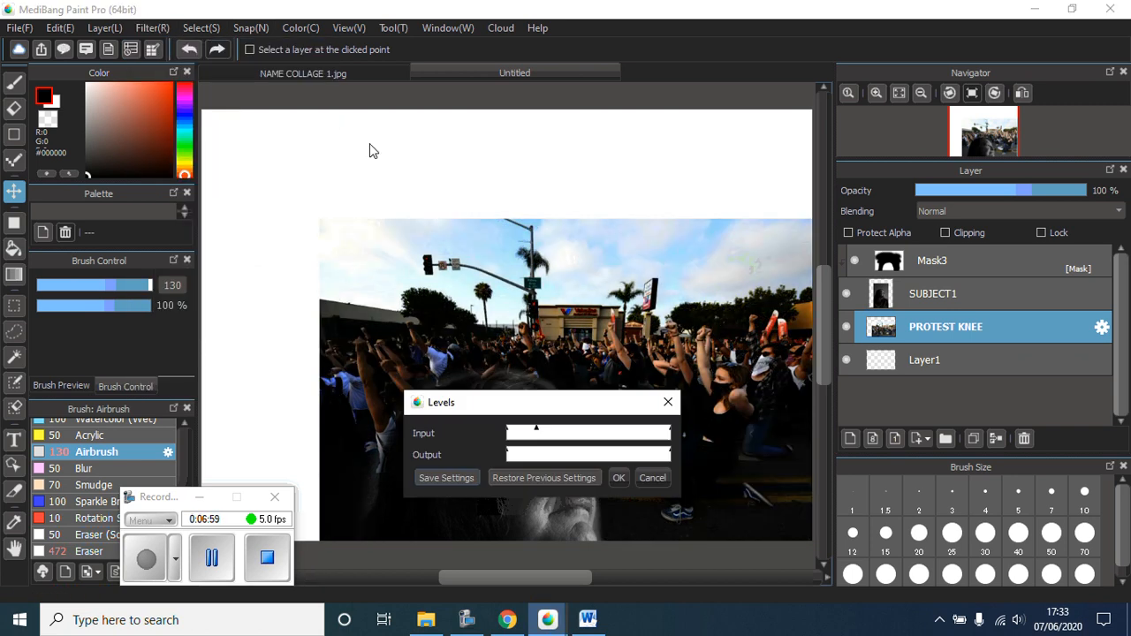
mouse_move(537, 430)
left_mouse_down()
mouse_move(632, 431)
mouse_move(566, 434)
mouse_move(546, 461)
mouse_move(505, 217)
mouse_move(565, 139)
left_mouse_up()
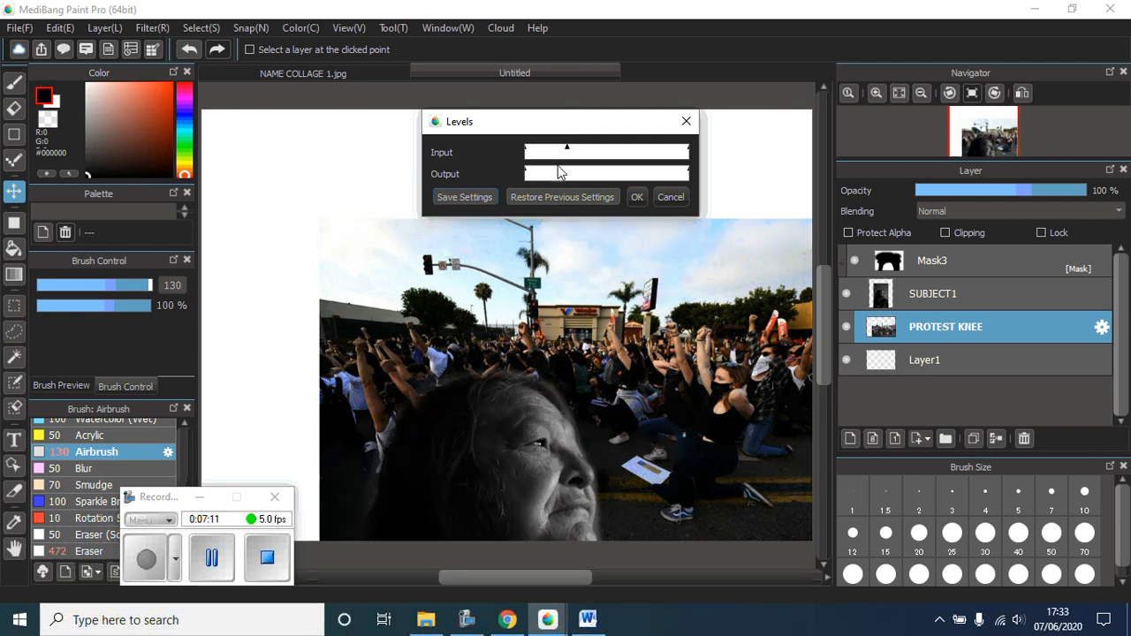
left_click_drag(526, 176, 492, 183)
left_click(633, 202)
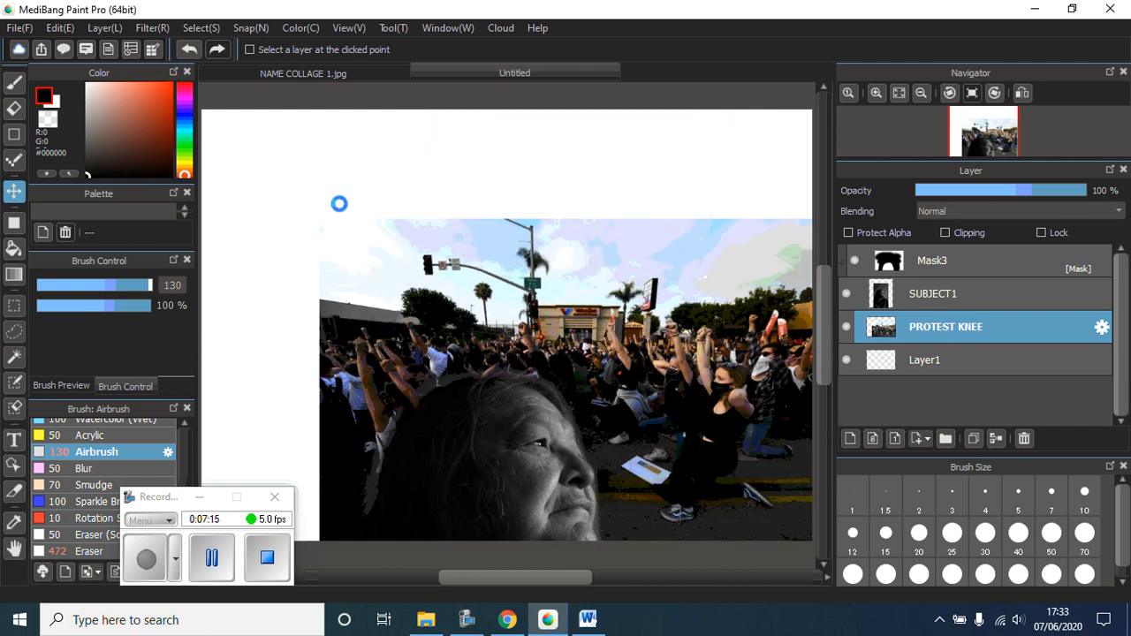
Step: Adjust the PROTEST KNEE picture's colour to saturation +35 and brightness -4
left_click(144, 29)
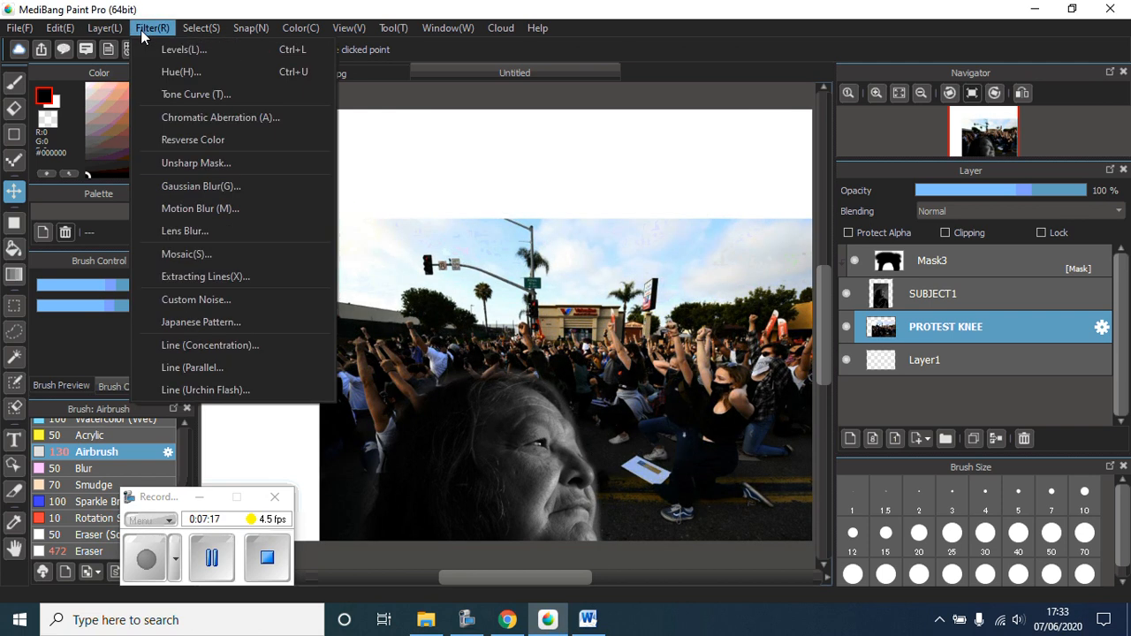
left_click(181, 71)
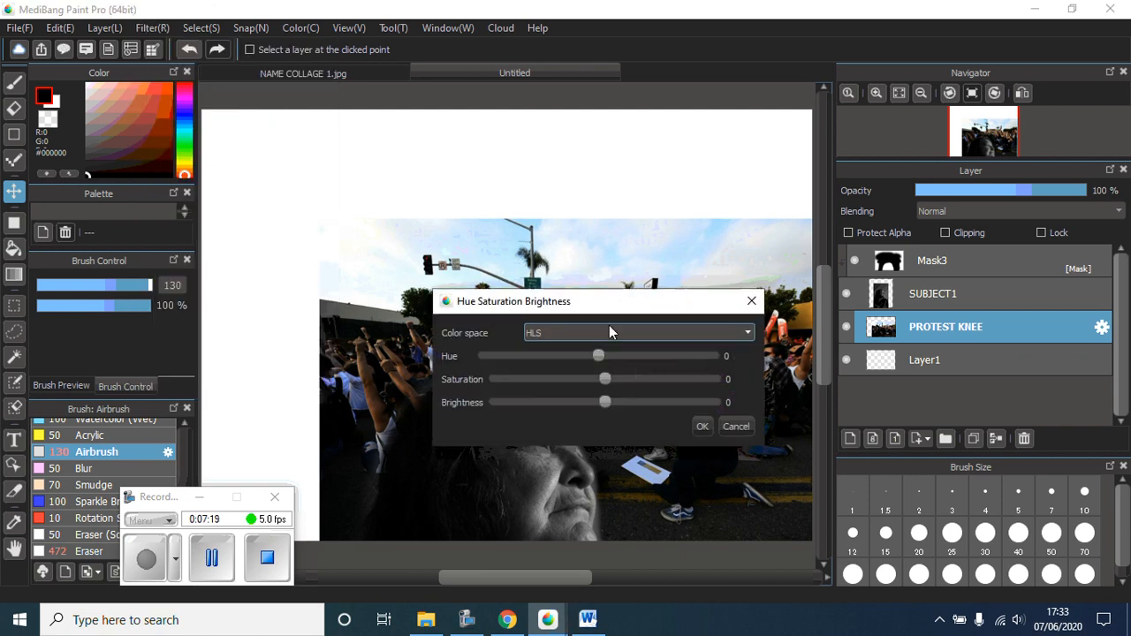
left_click_drag(607, 385, 635, 384)
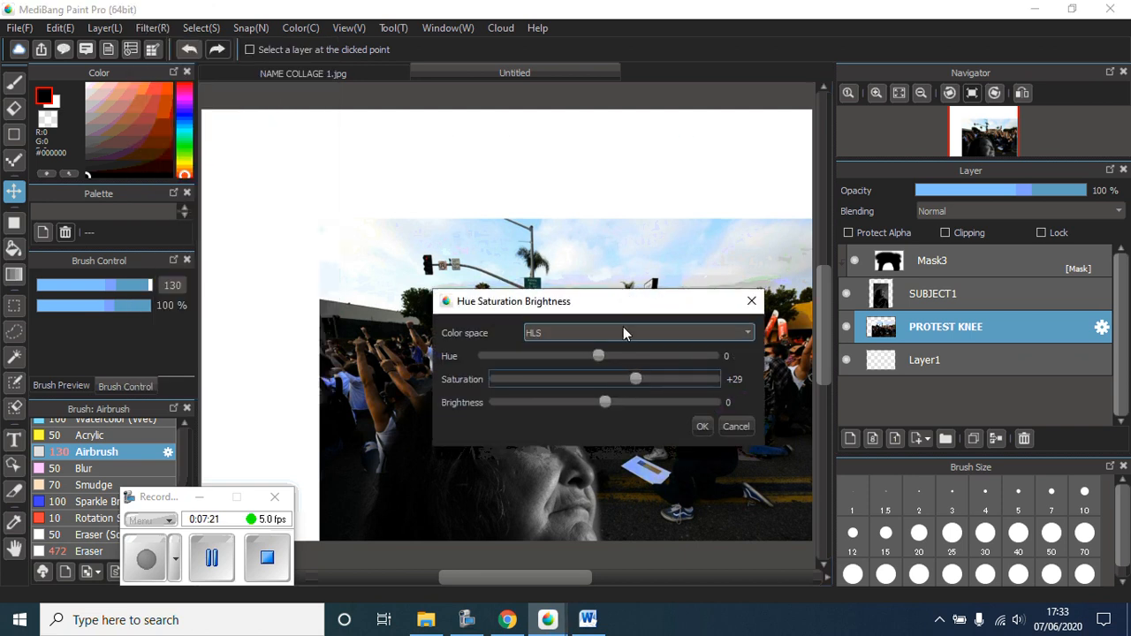
left_click_drag(623, 327, 523, 436)
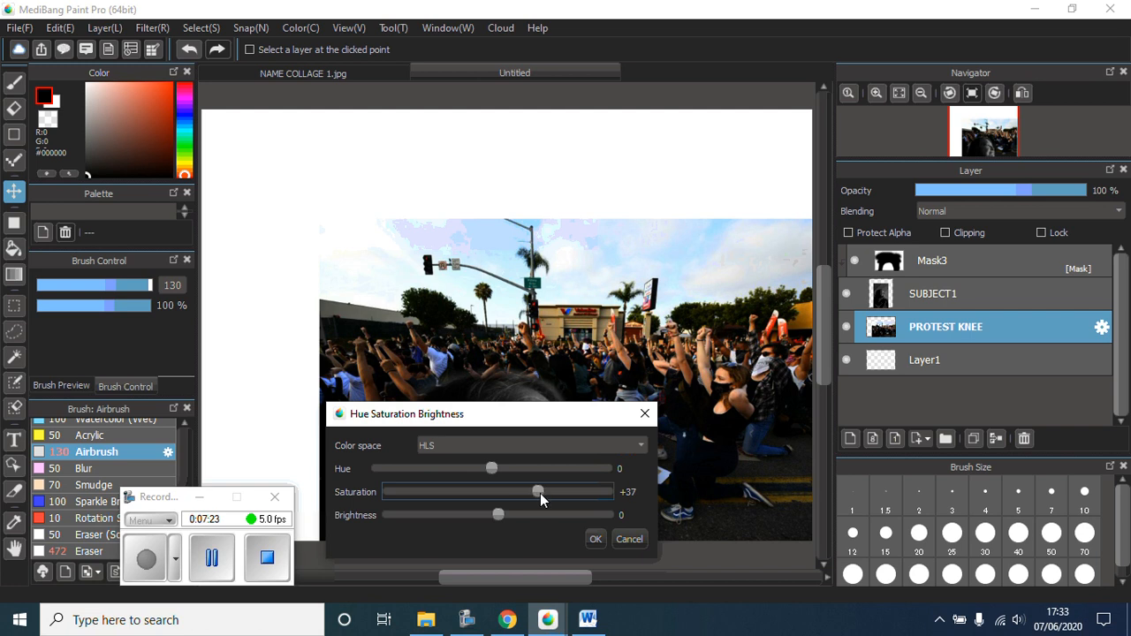
left_click_drag(542, 499, 494, 525)
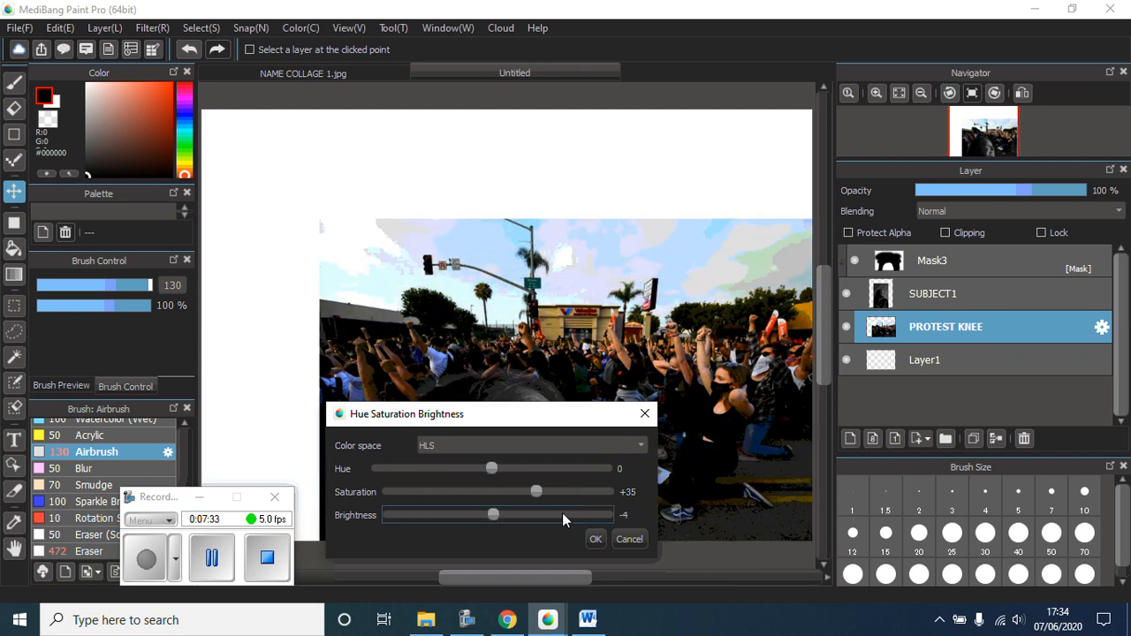
left_click(596, 539)
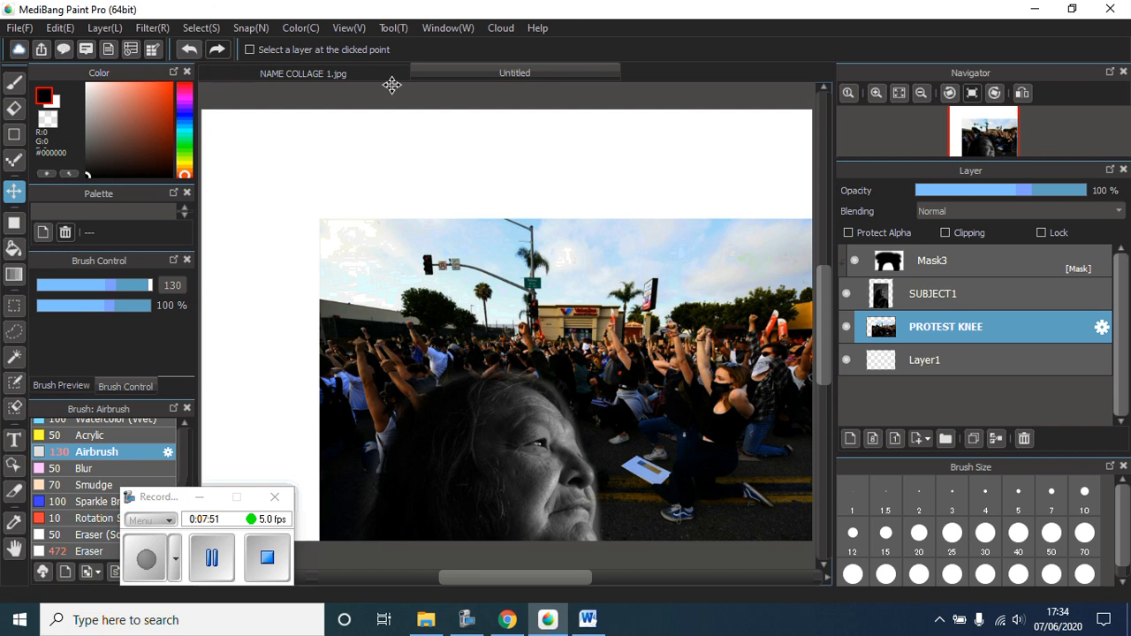
Step: Switch to the NAME COLLAGE 1.jpg document and delete its "I see no changes" lyric text layer
left_click(349, 76)
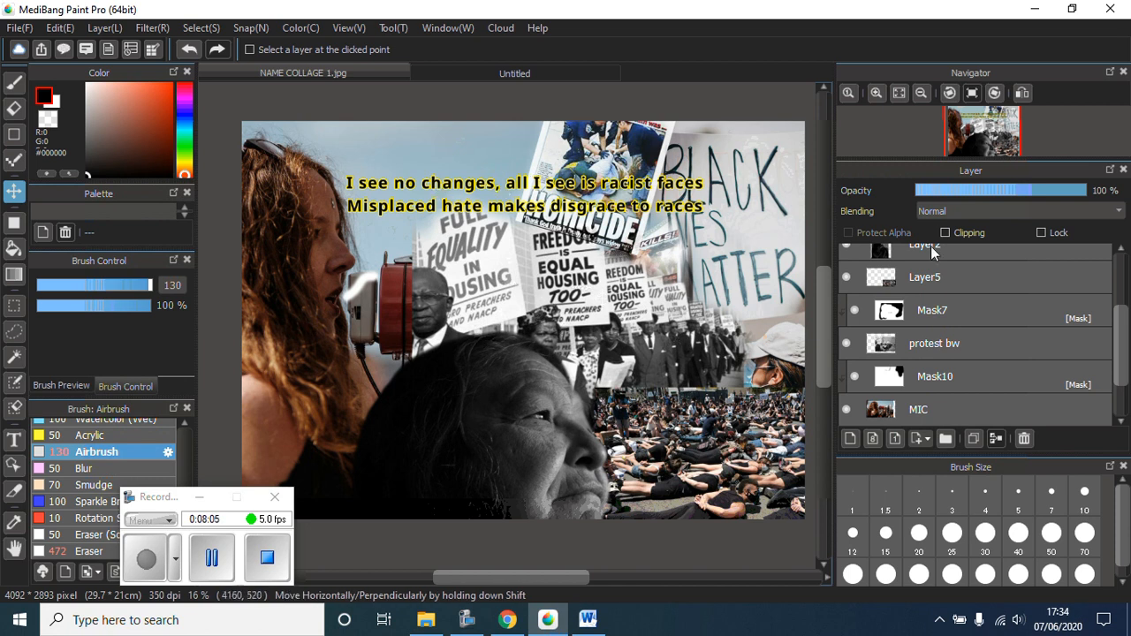
scroll(953, 338, "up", 3)
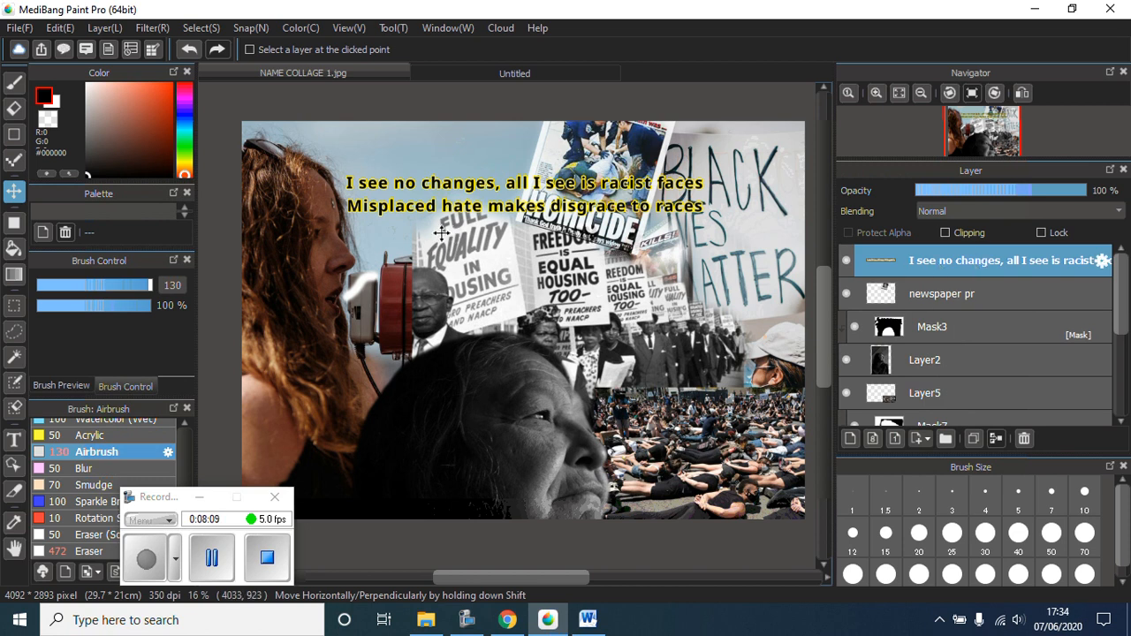
left_click(1024, 440)
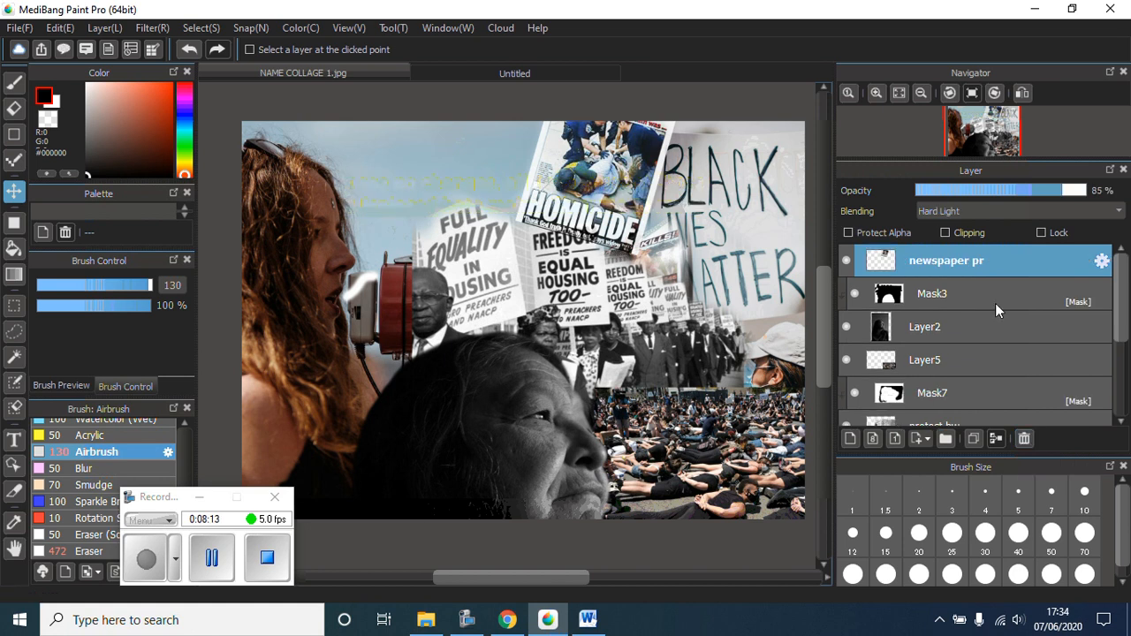
Step: Start a new text with the Text tool in the sky just beside the red-haired woman's head
left_click(15, 444)
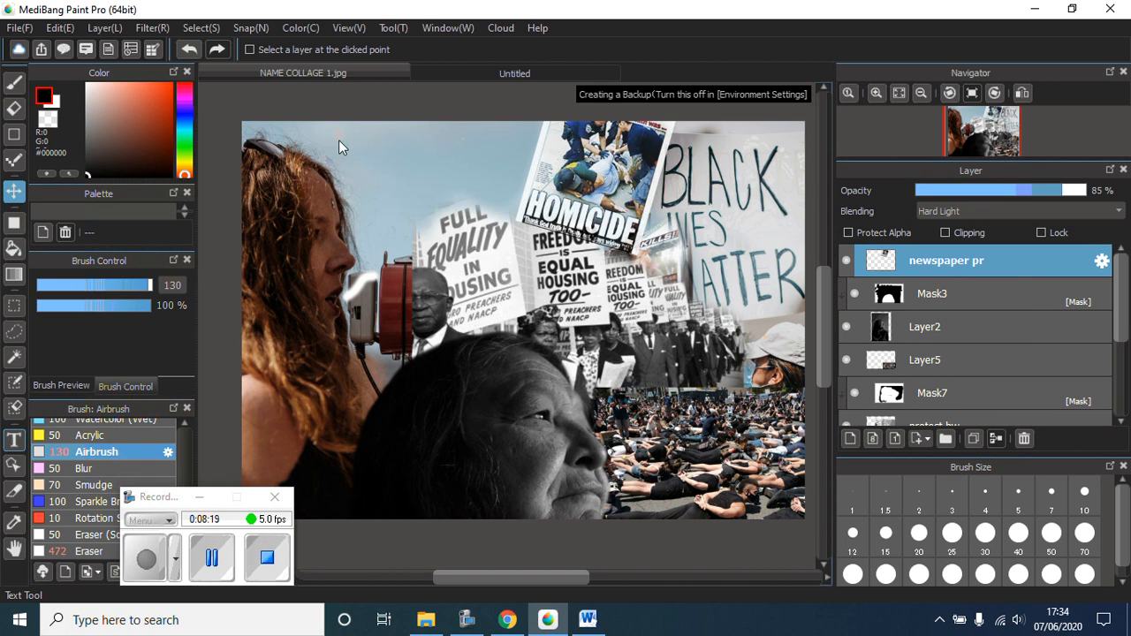
left_click(13, 446)
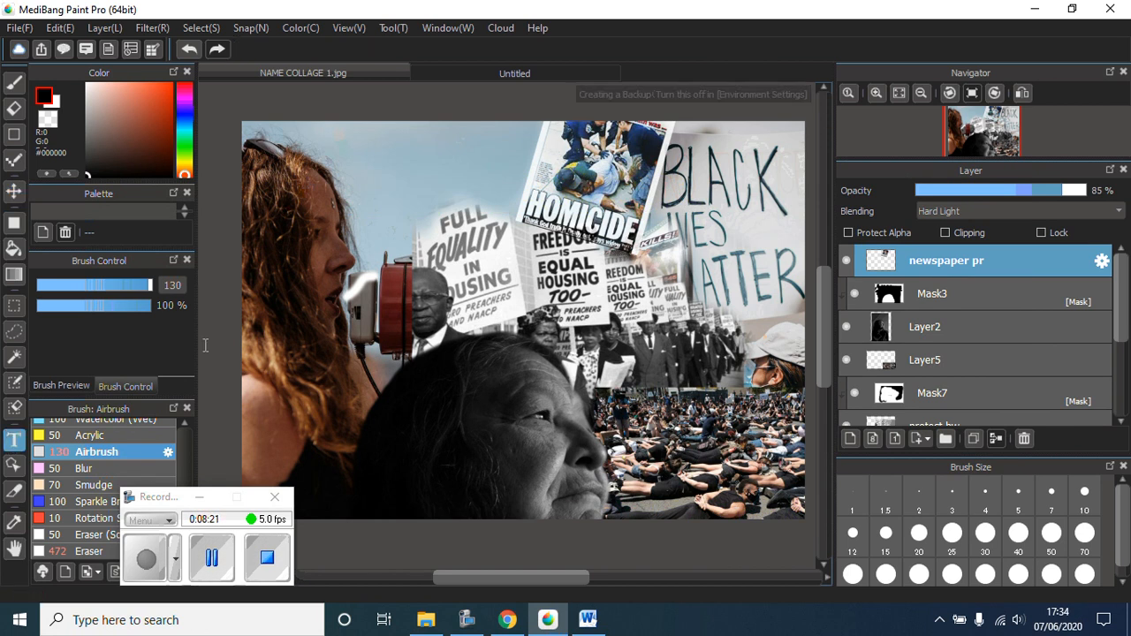
left_click(339, 150)
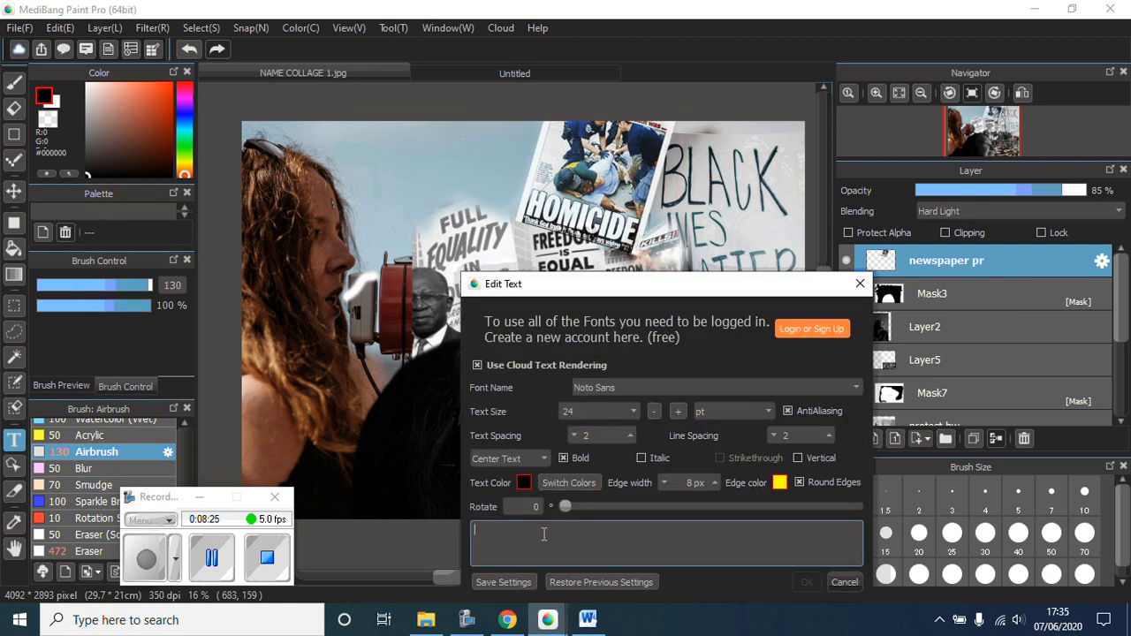
Step: Switch to the Word document and look through its protest quotes for a short slogan
left_click(588, 620)
scroll(517, 325, "down", 1)
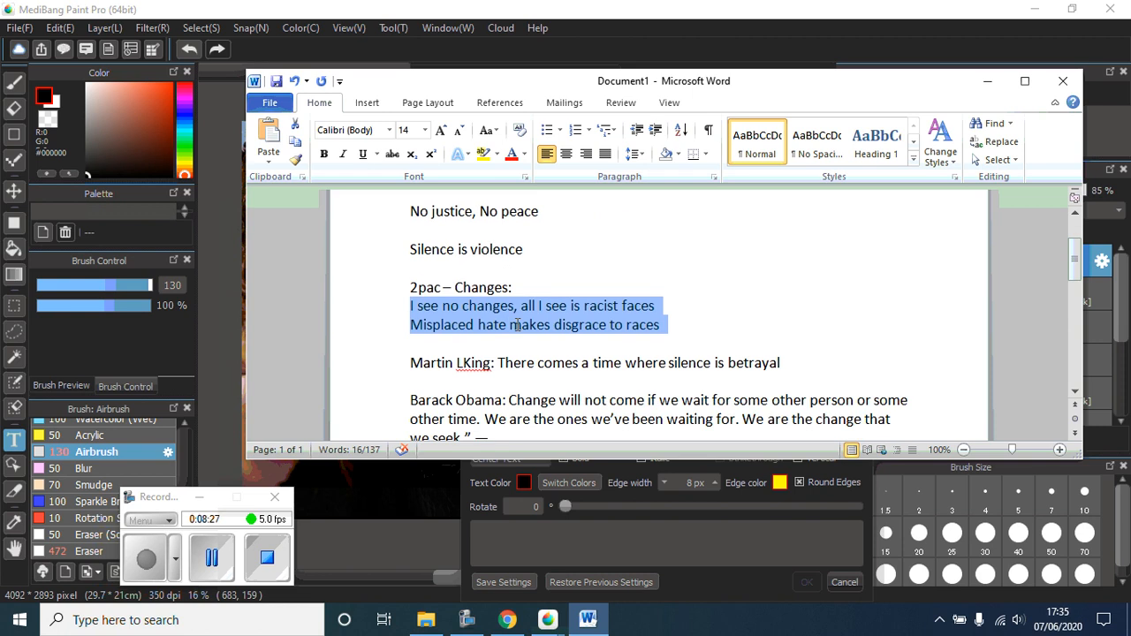
scroll(517, 324, "up", 2)
scroll(521, 320, "down", 6)
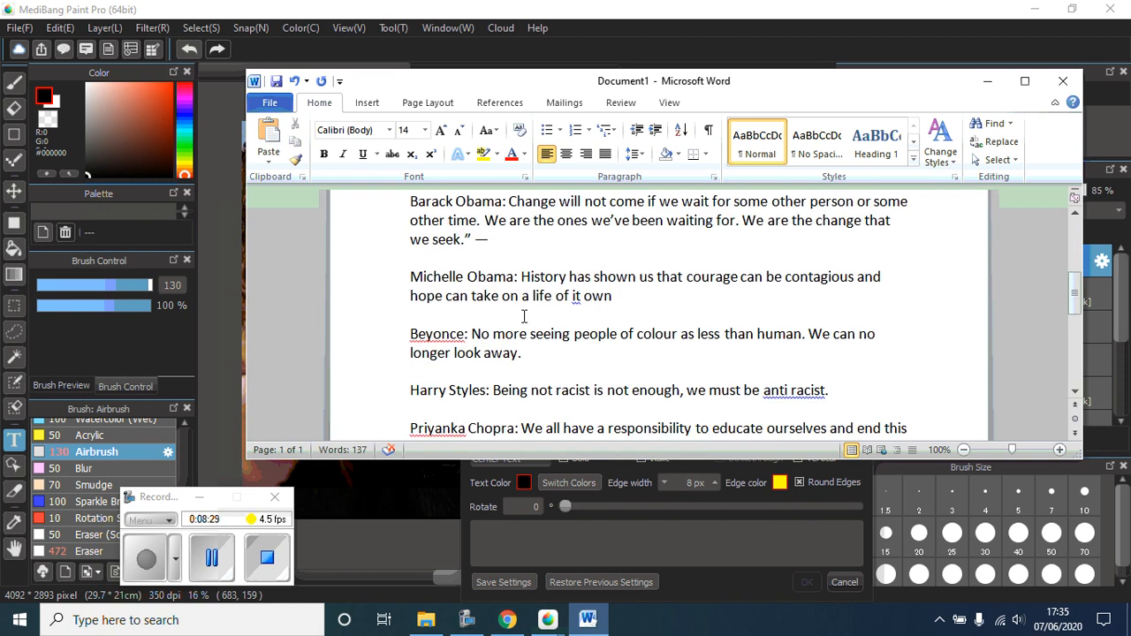
scroll(524, 316, "up", 8)
key("Up")
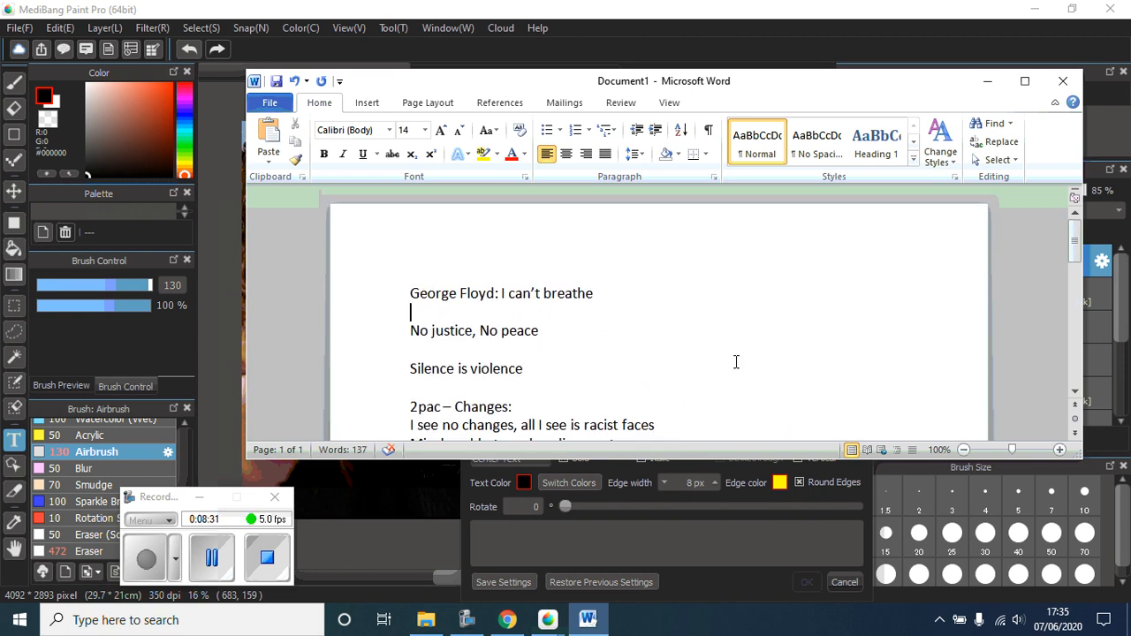
left_click(988, 81)
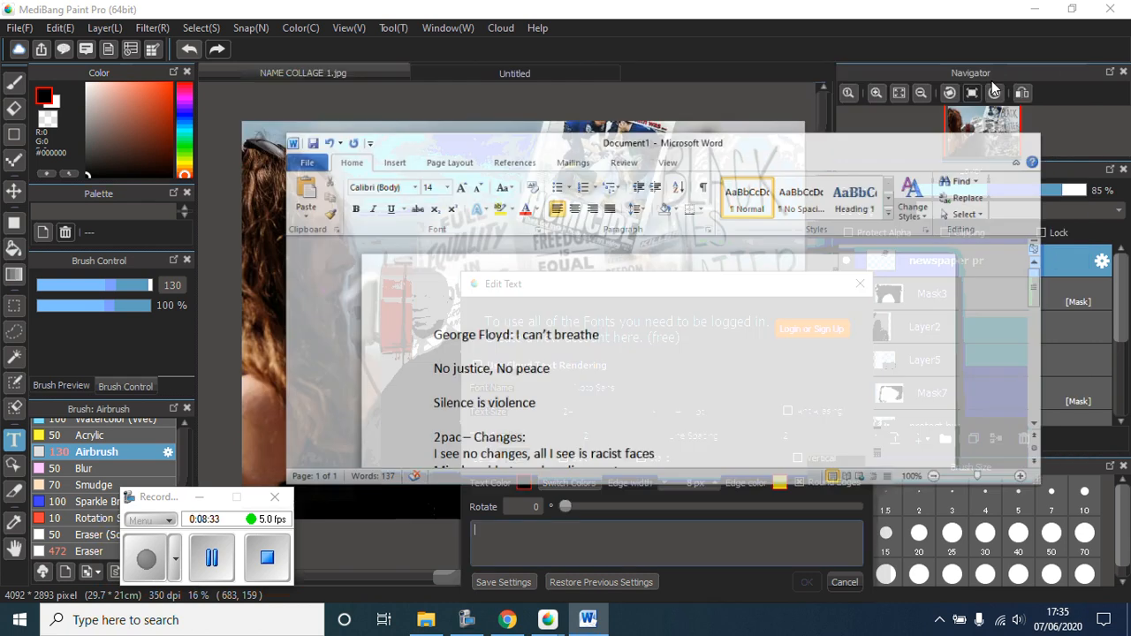
type("NO JUS")
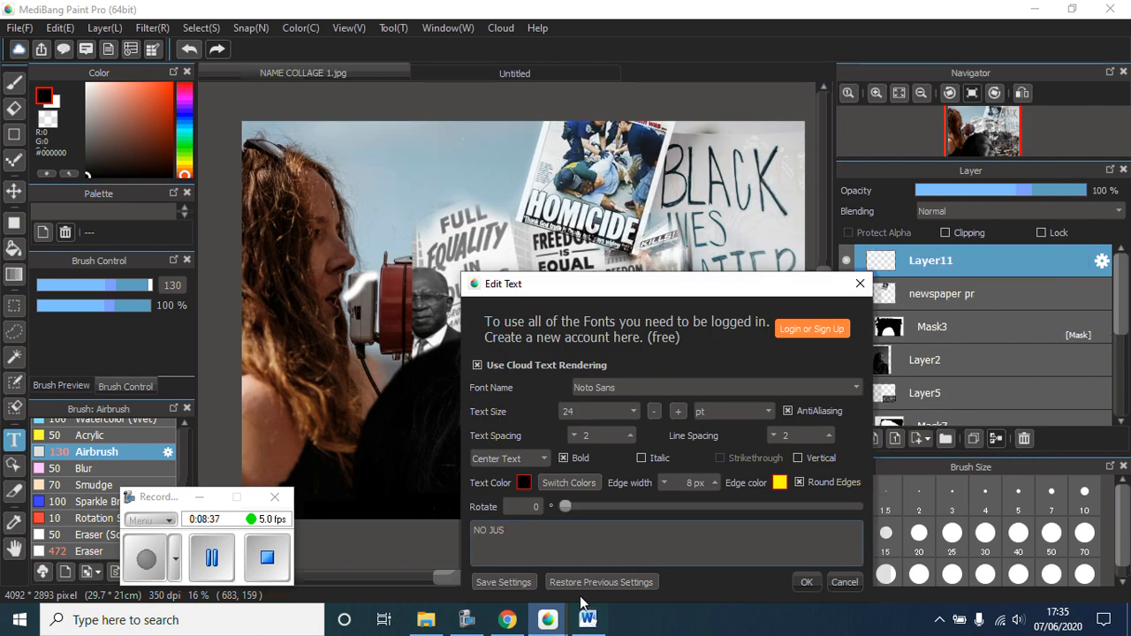
type("TICE")
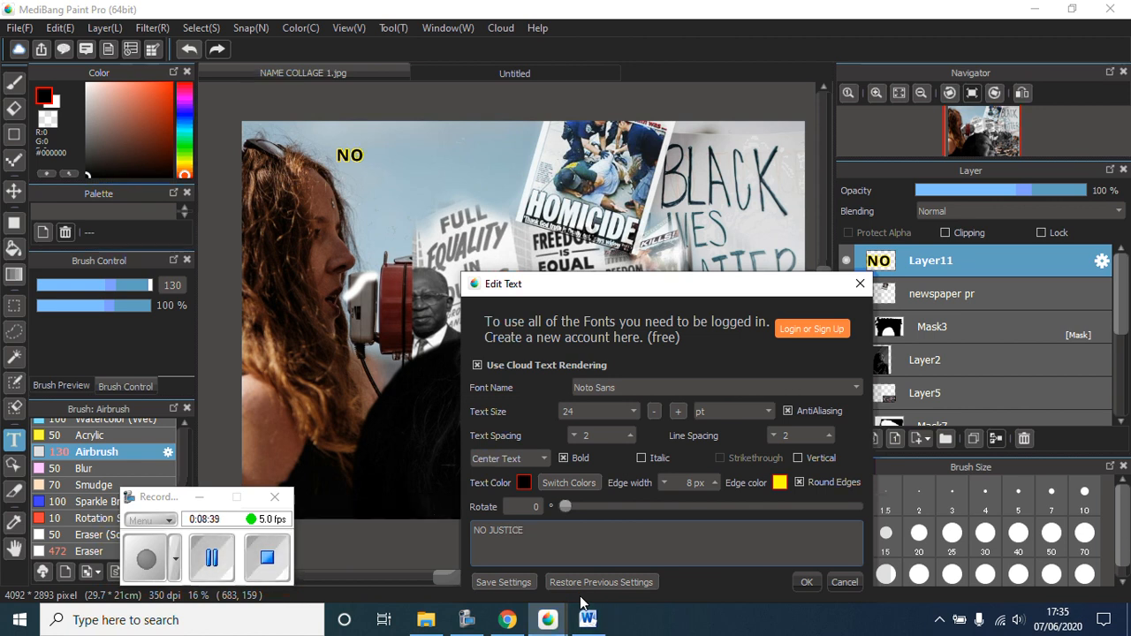
key("BackSpace")
key("BackSpace")
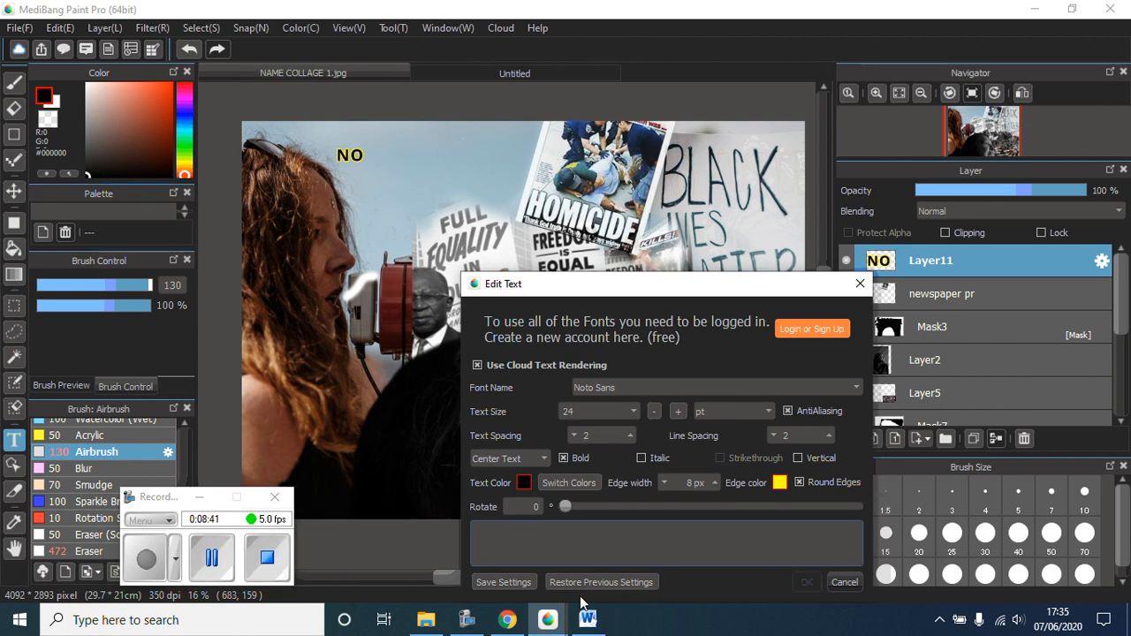
Step: Copy "No justice, No peace" from the Word document and paste it into the new text's content
left_click(587, 619)
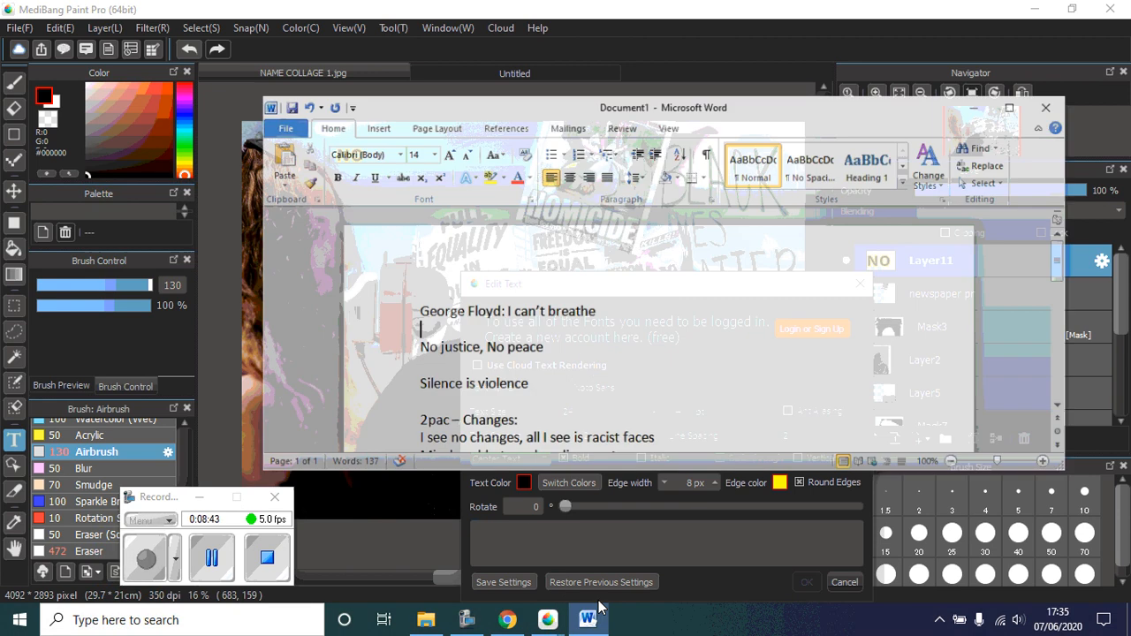
left_click_drag(545, 329, 412, 329)
key("ctrl+c")
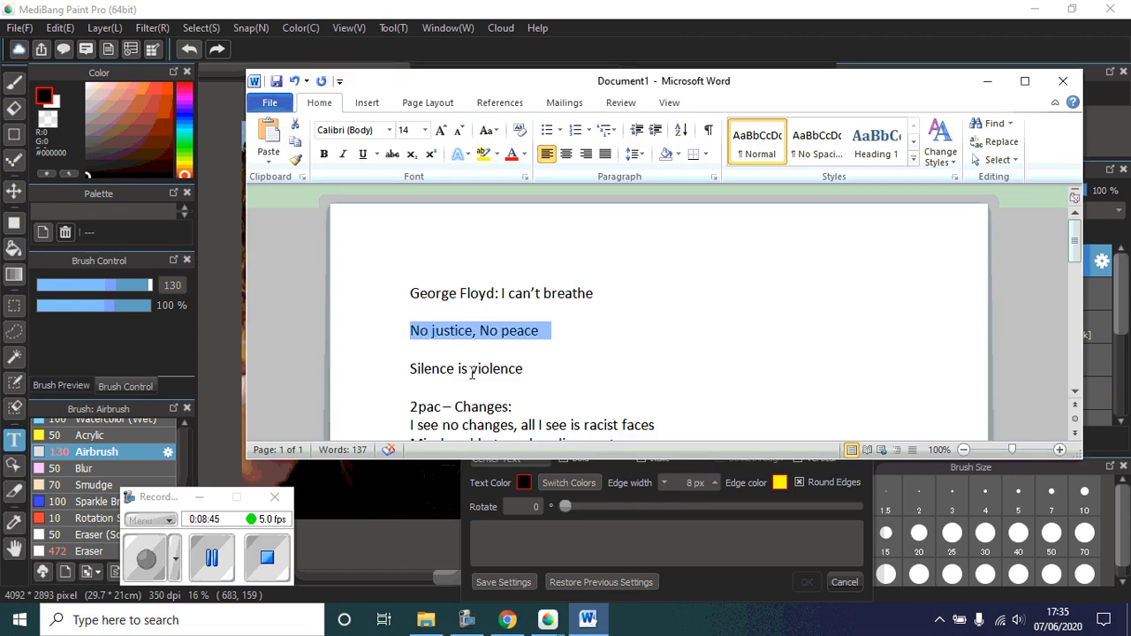
left_click(606, 538)
key("ctrl+v")
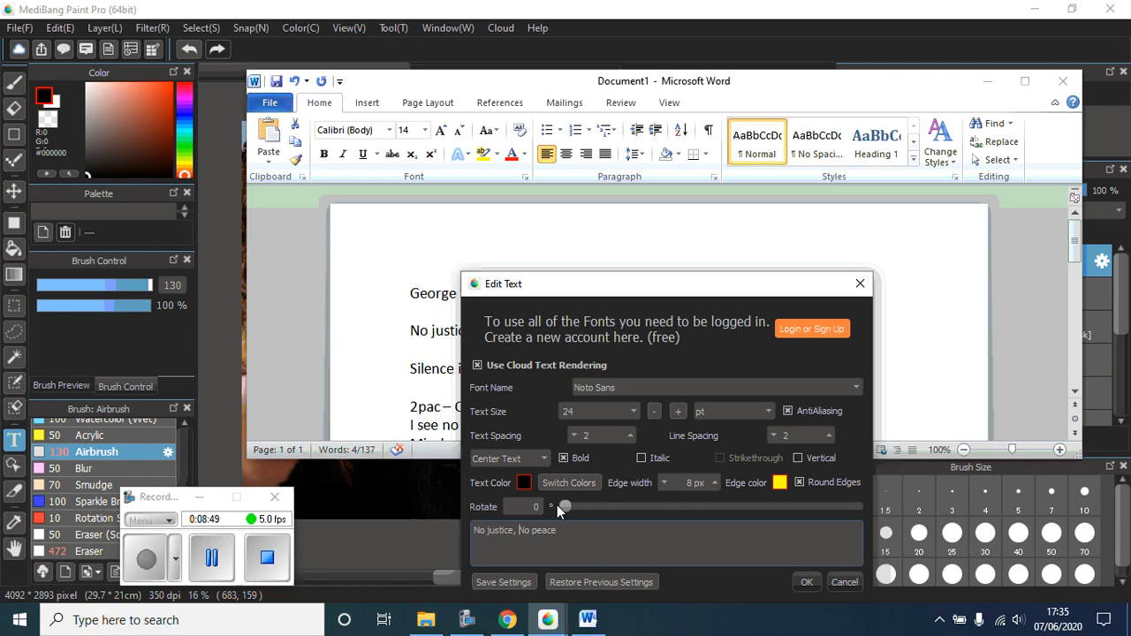
Step: Split the slogan into two lines, "No justice" and "No peace", without the comma, and put the Word document away
key("Return")
key("BackSpace")
key("BackSpace")
key("BackSpace")
key("Return")
left_click(987, 81)
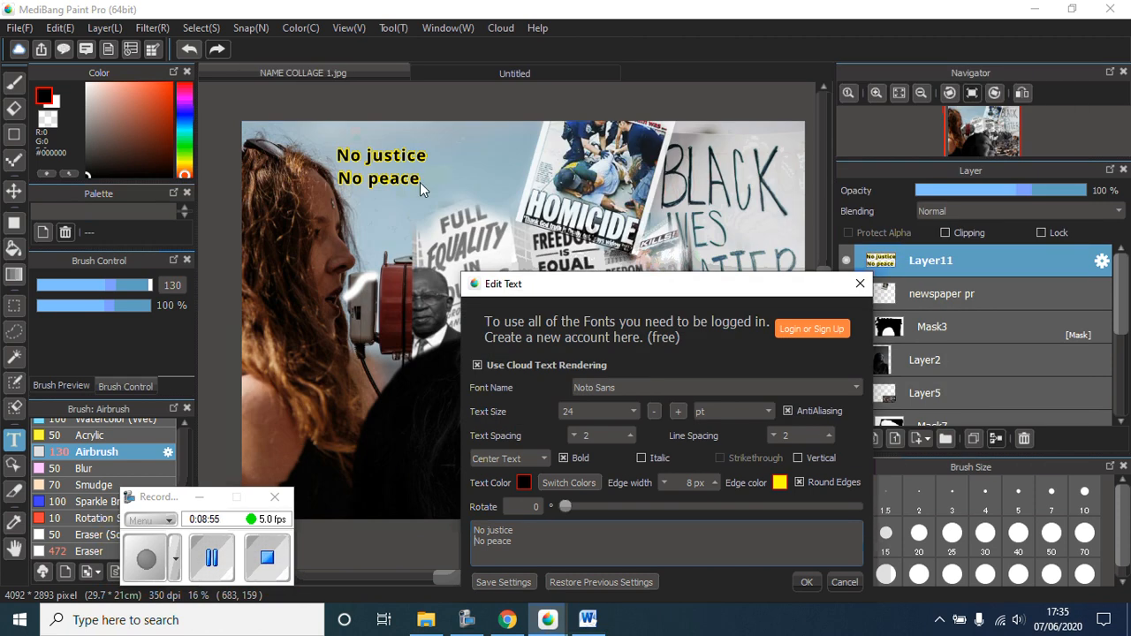
Step: Change the slogan's edge colour to bright blue and set its edge width to 2 px
left_click_drag(571, 284, 664, 212)
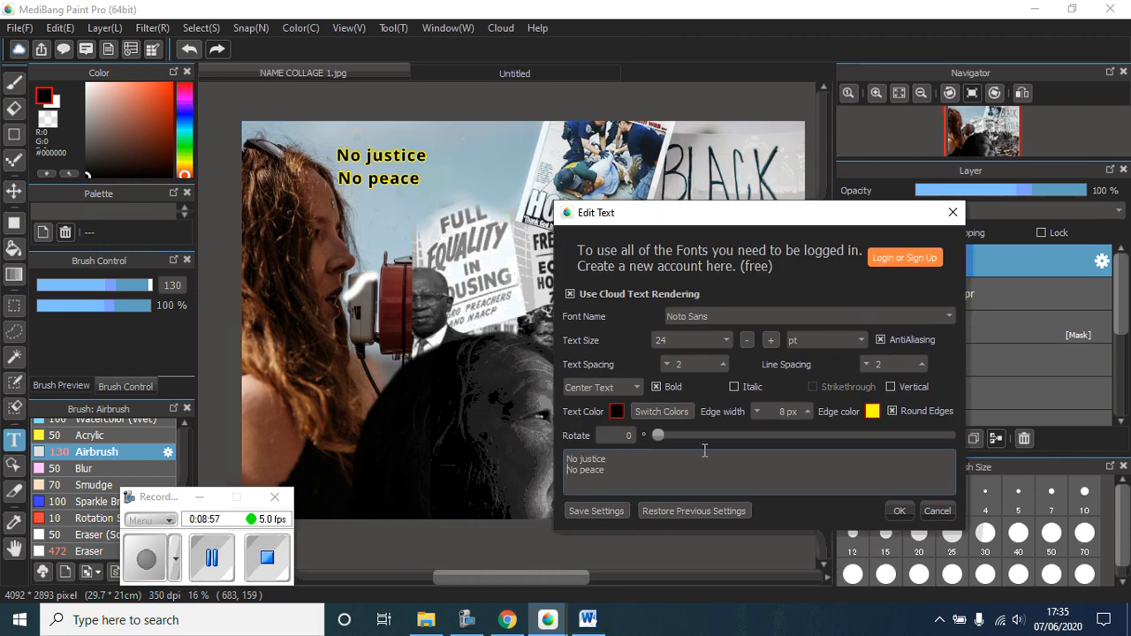
left_click(873, 412)
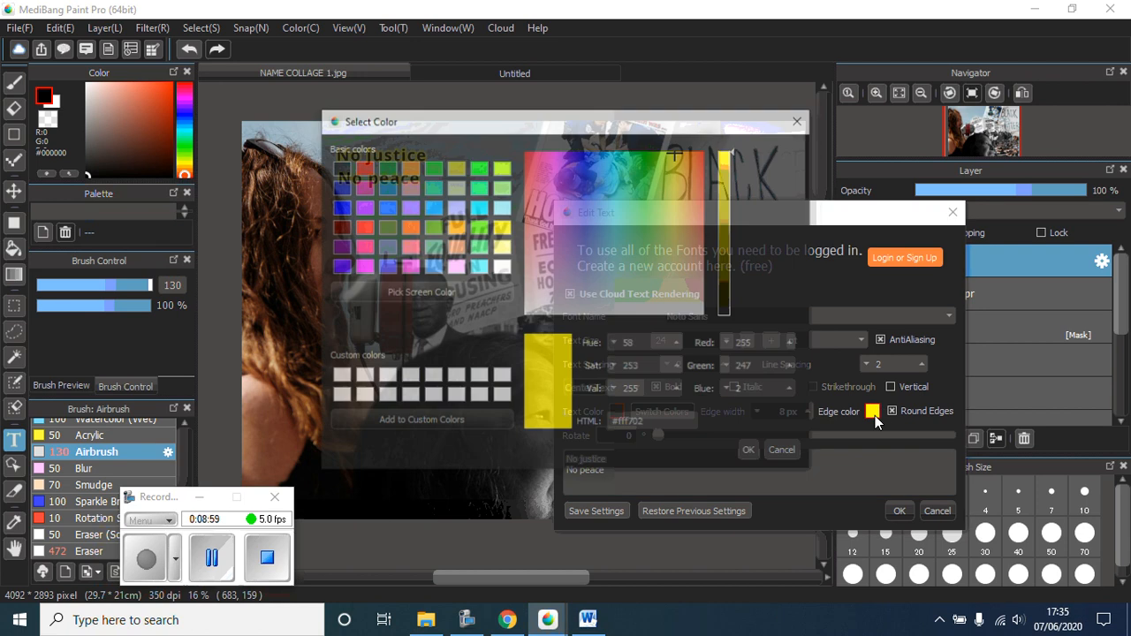
left_click_drag(662, 118, 862, 208)
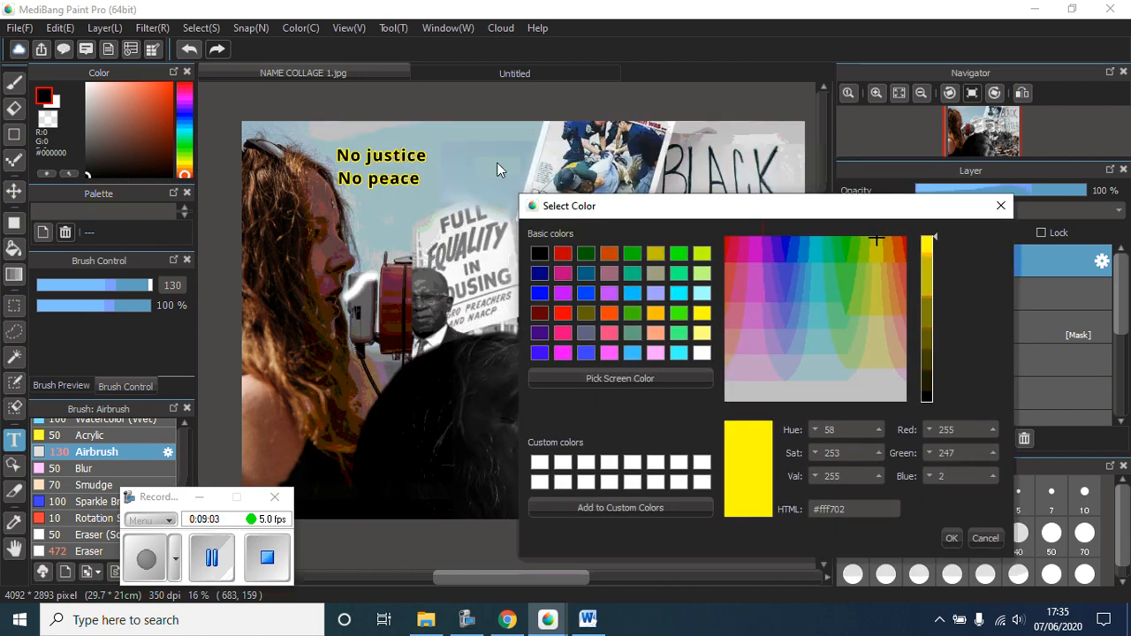
left_click(539, 276)
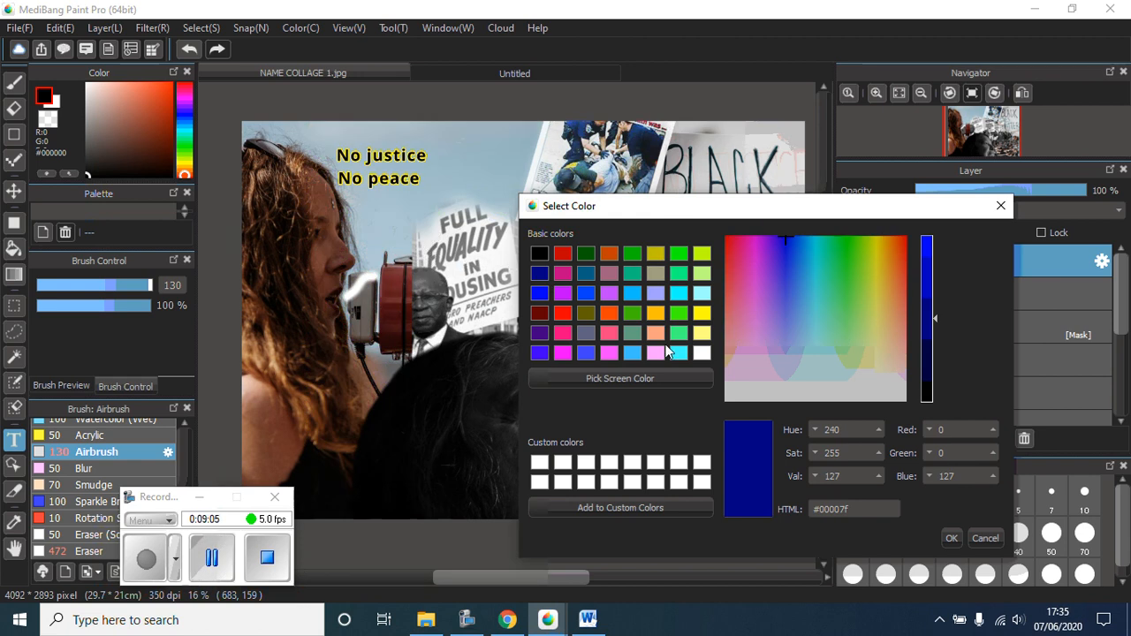
left_click(541, 295)
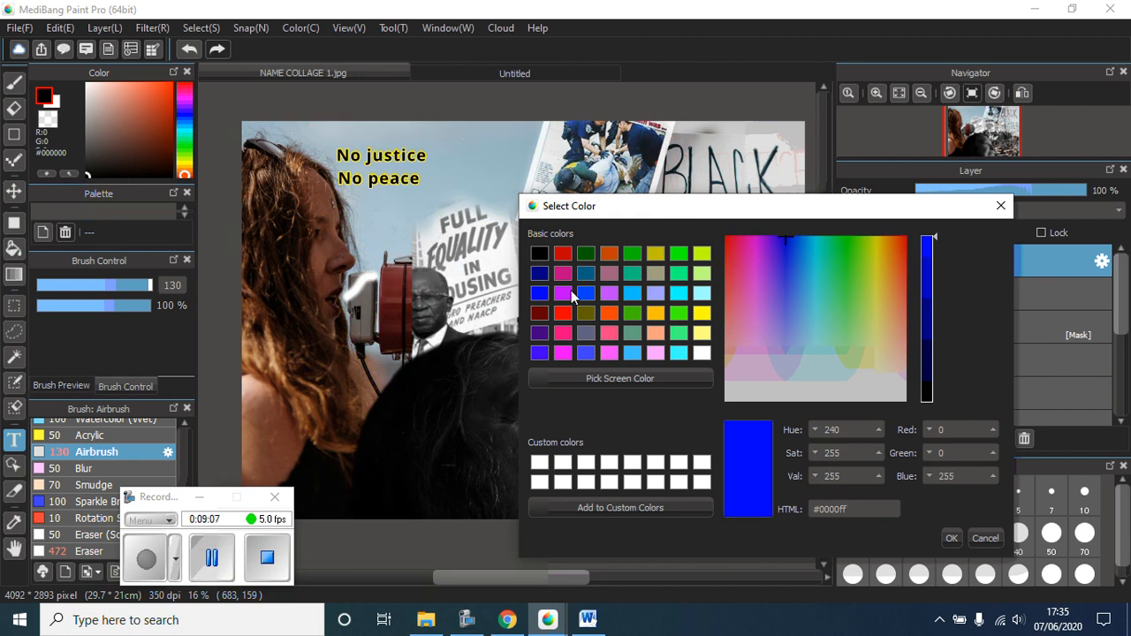
left_click(589, 294)
left_click(983, 541)
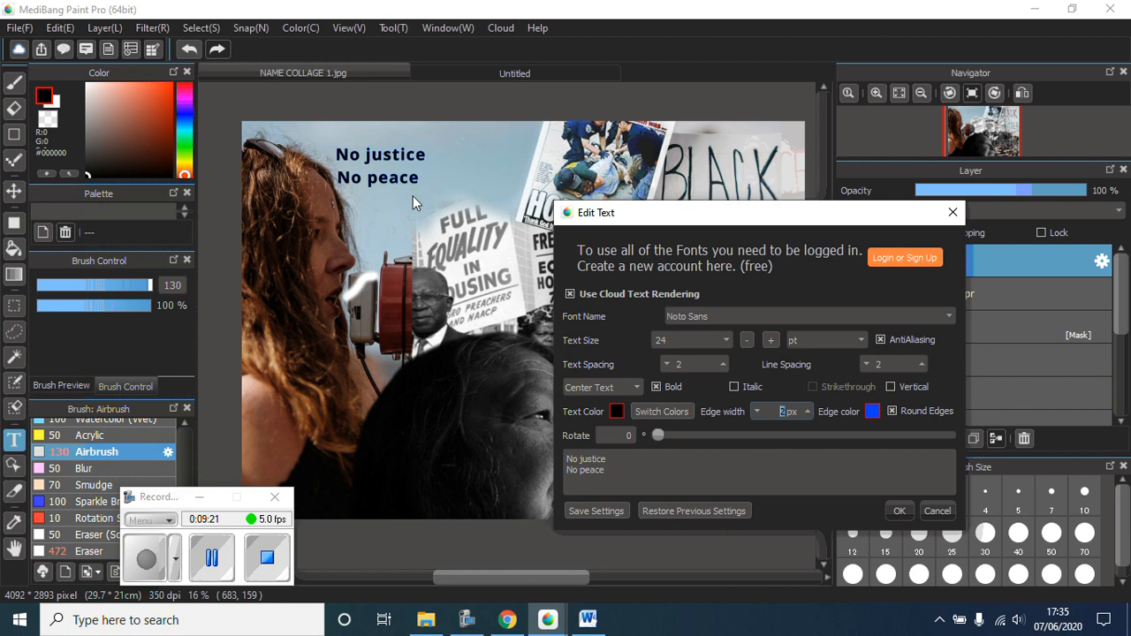
Step: Set the slogan's text spacing to 7 and its text size to 30 pt
left_click(713, 475)
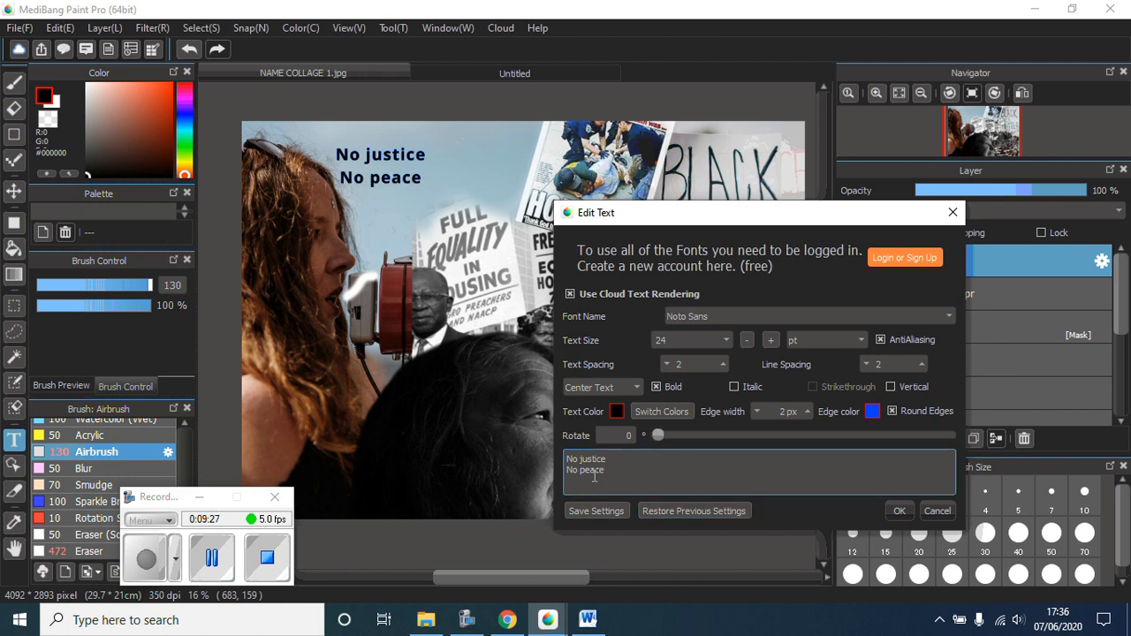
left_click_drag(625, 476, 546, 457)
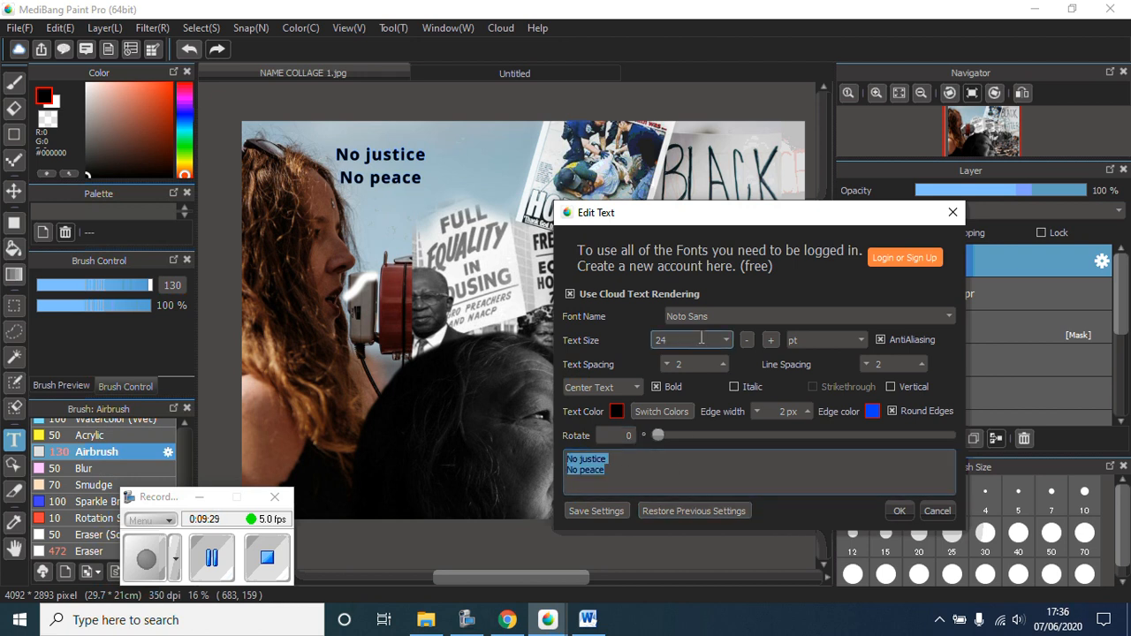
left_click(705, 460)
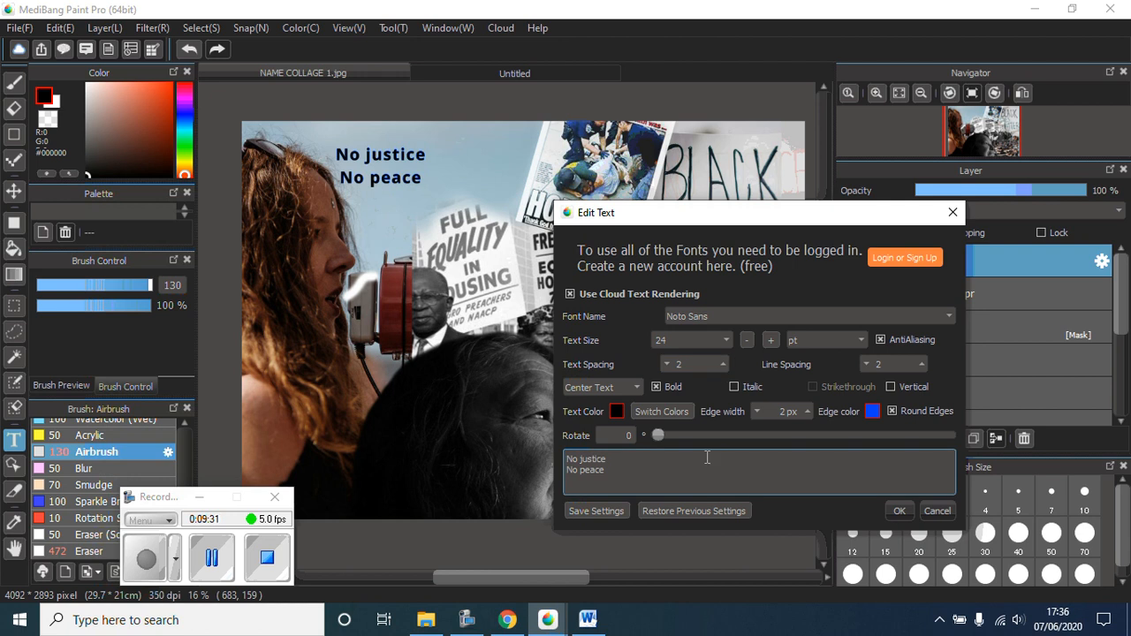
left_click(724, 364)
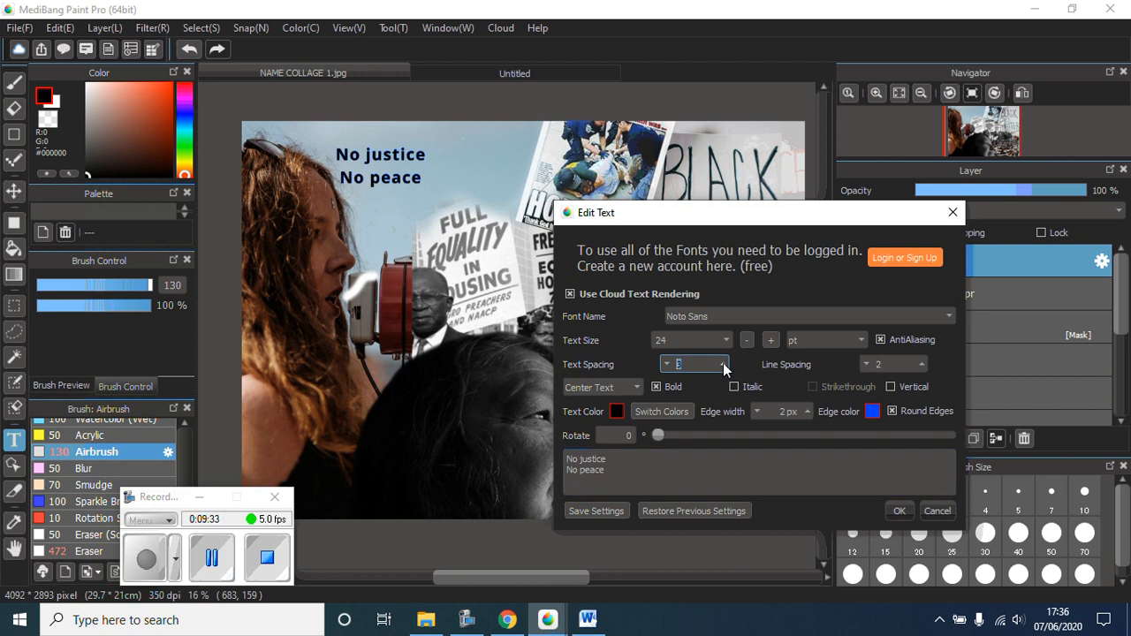
left_click(723, 363)
left_click(723, 363)
left_click(669, 465)
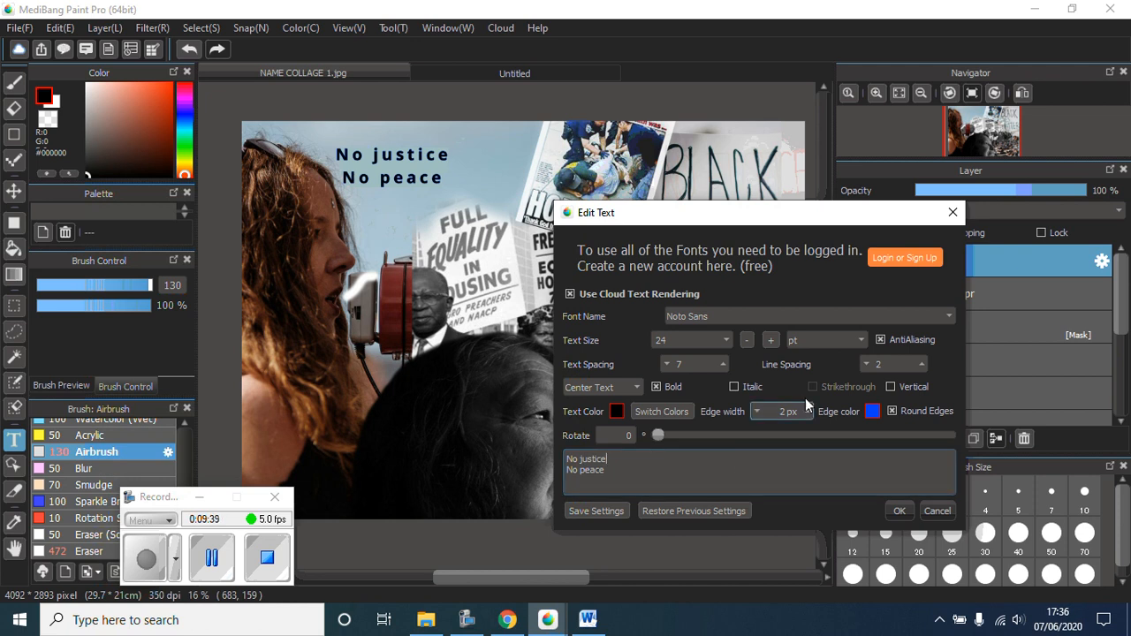
left_click(725, 341)
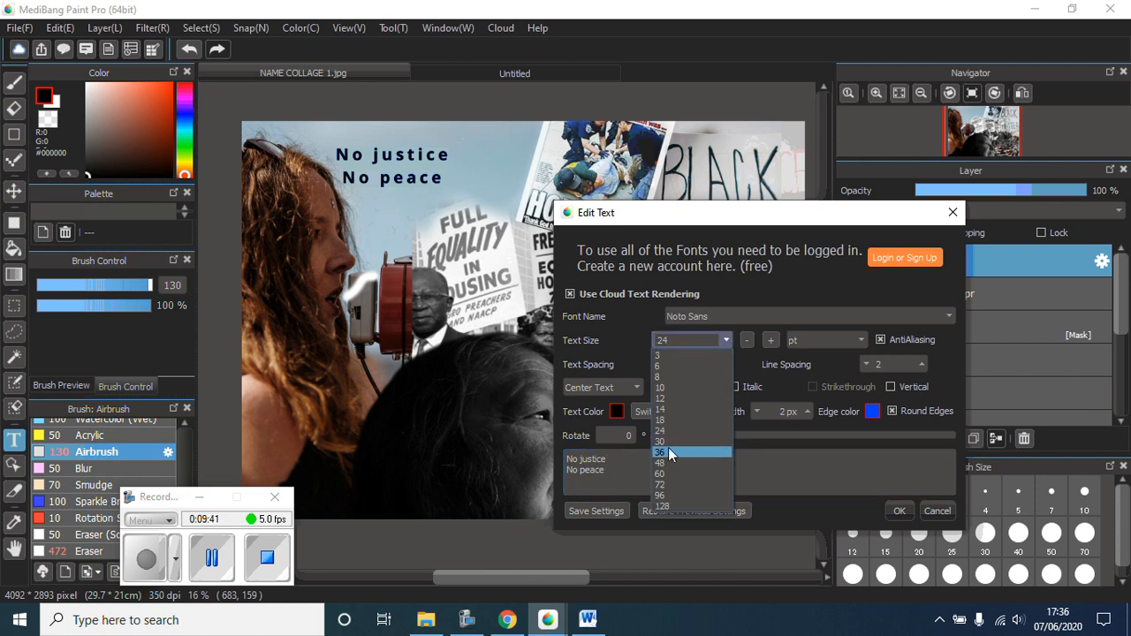
left_click(670, 441)
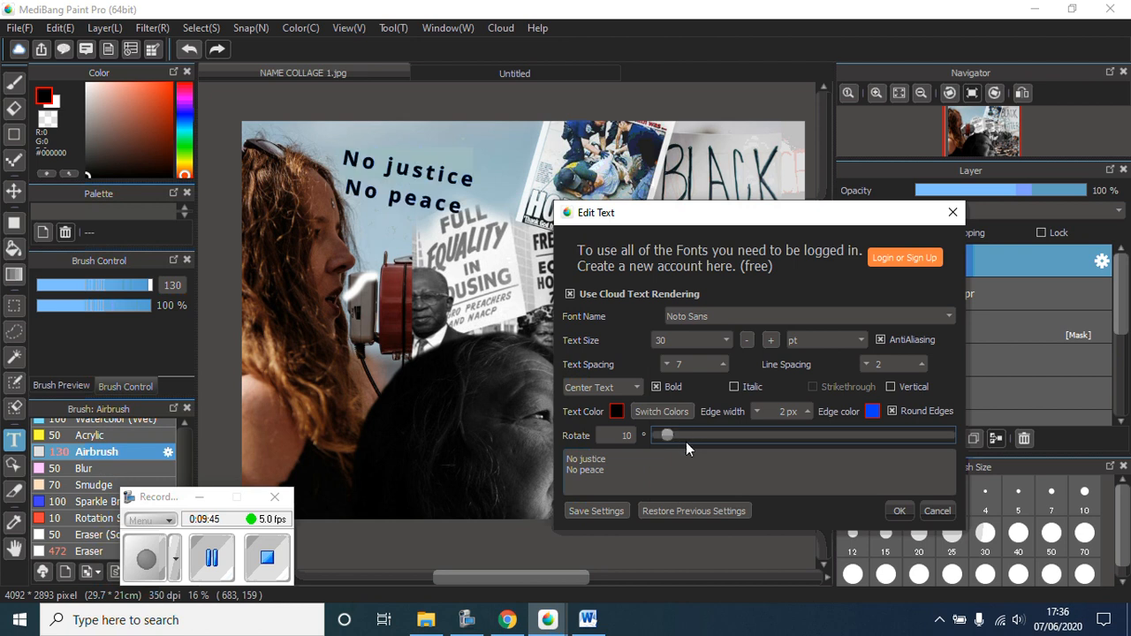
Step: Try out the slogan's rotation through a full 360 degrees and return it to 0
left_click_drag(676, 437, 688, 437)
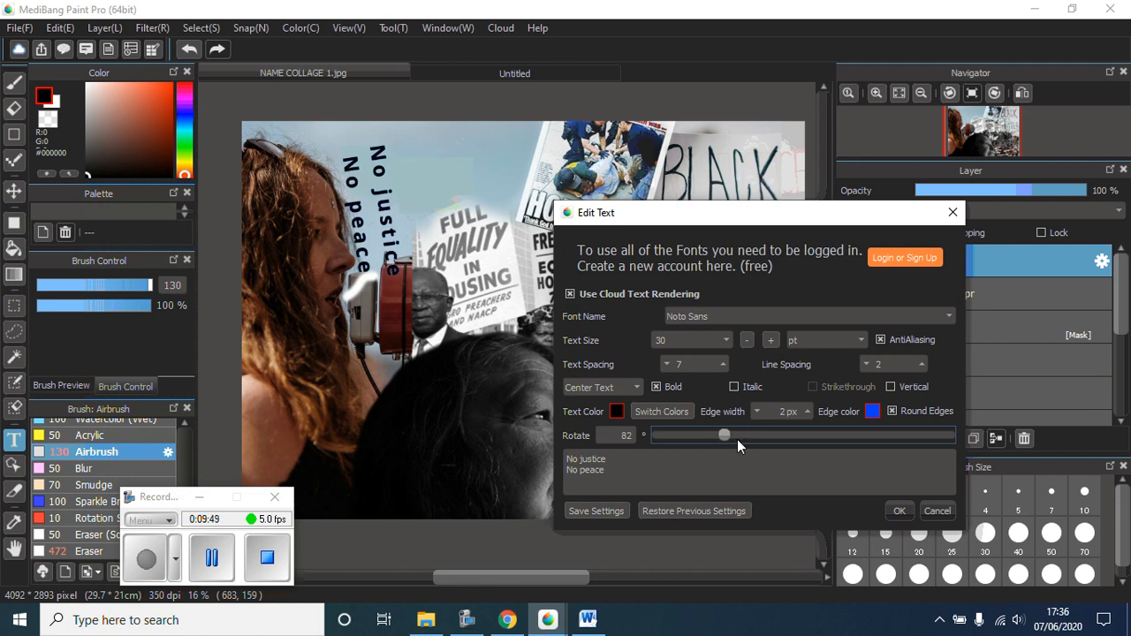
left_click_drag(737, 440, 969, 446)
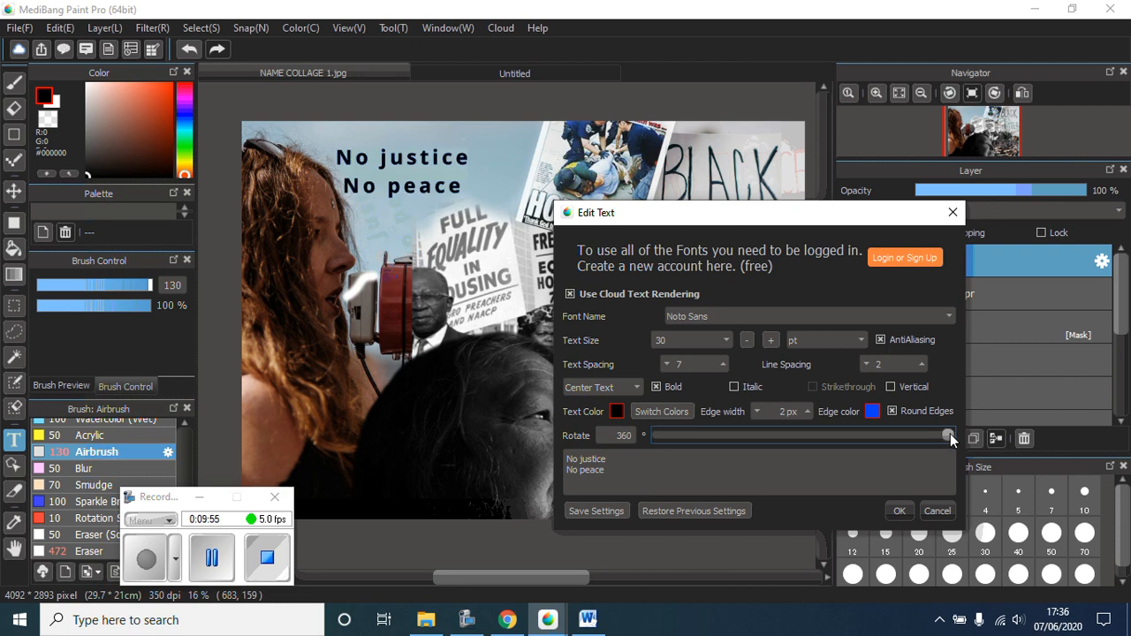
left_click_drag(954, 435, 642, 442)
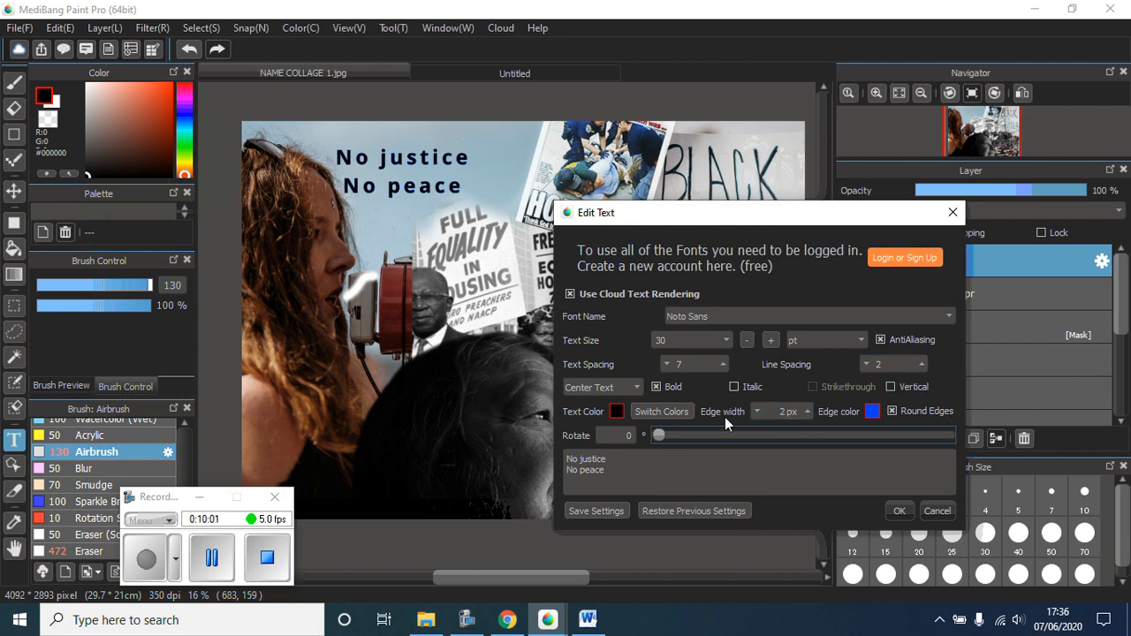
Step: Apply the text settings and reposition the slogan in the sky between the red-haired woman's head and the newspaper
left_click(899, 511)
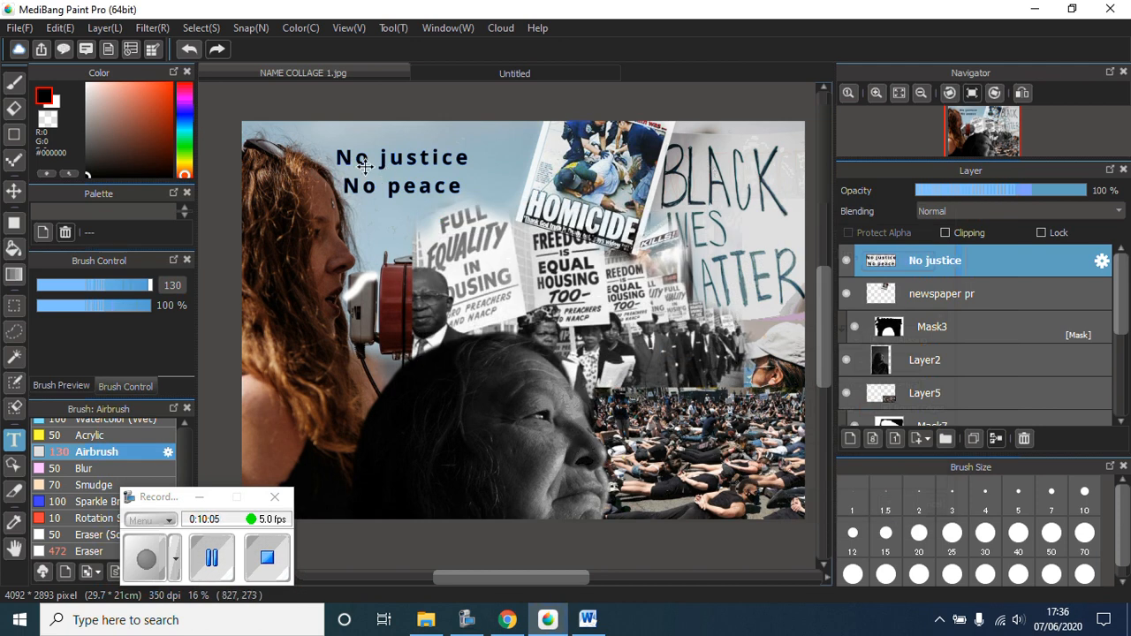
left_click_drag(365, 166, 452, 376)
left_click_drag(473, 257, 387, 168)
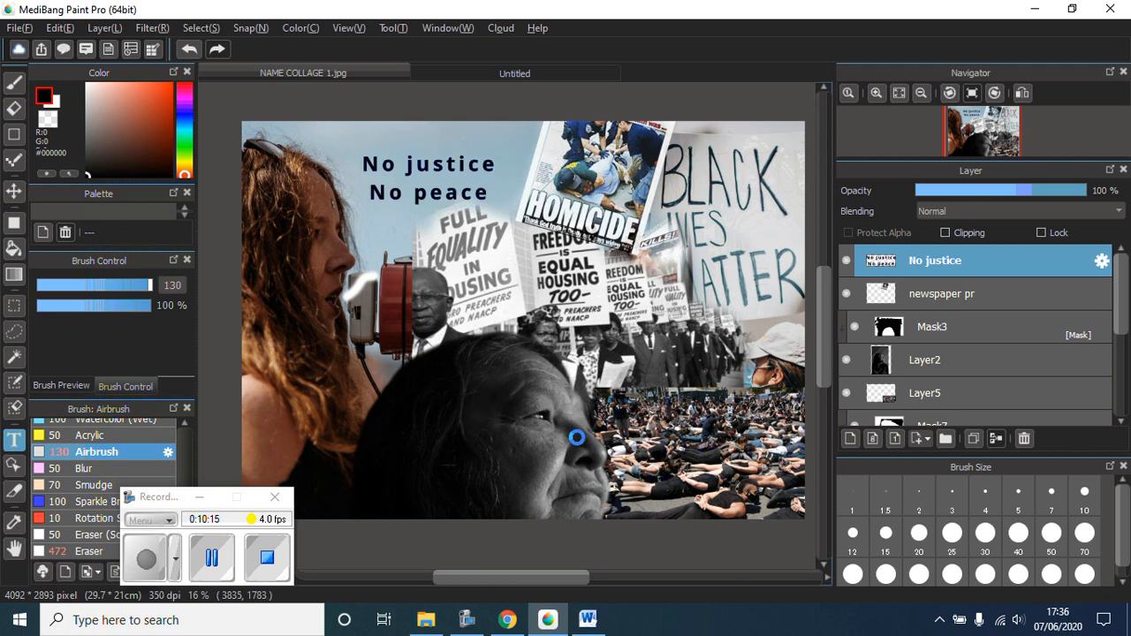
scroll(576, 437, "down", 1)
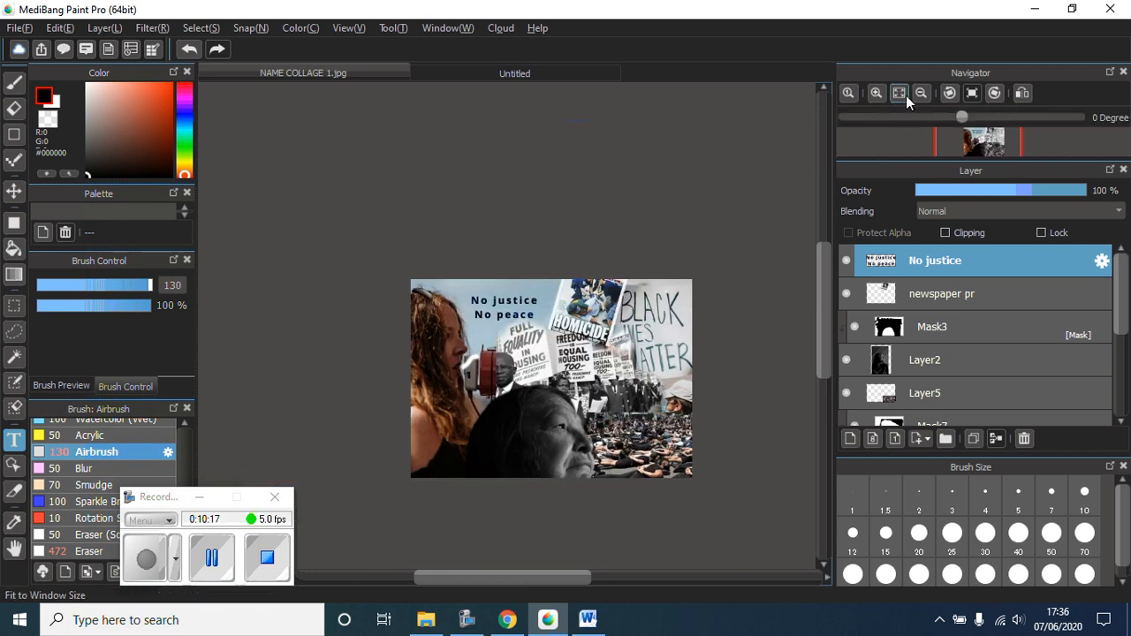
left_click(899, 93)
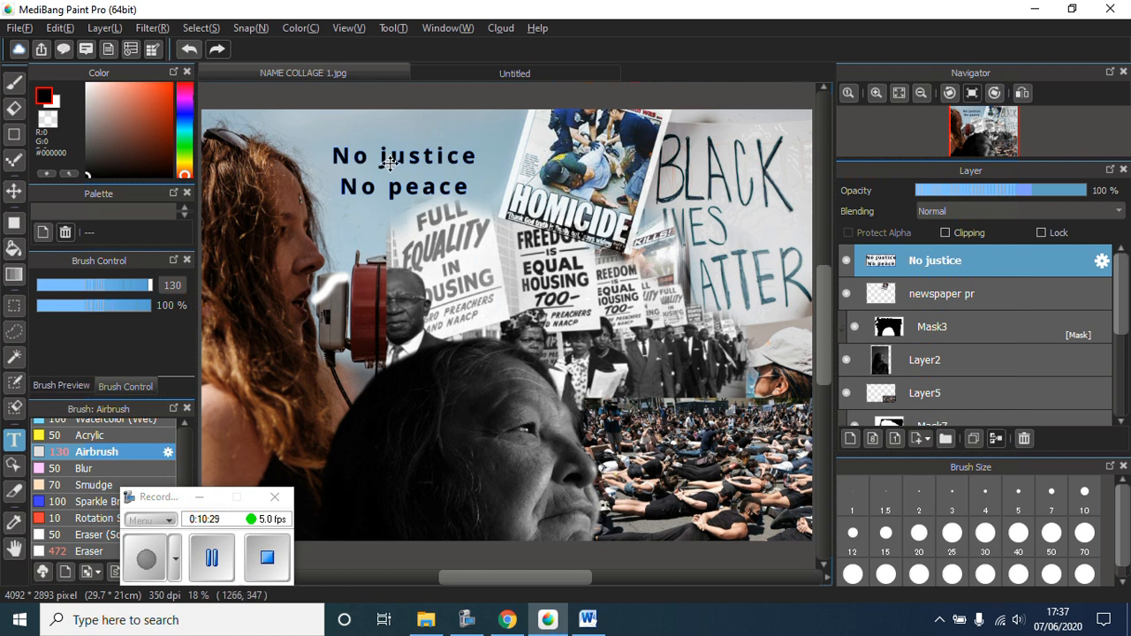
Step: Start saving the untitled kneeling-protest document in COLLAGE PICTURES as MediBang Paint Pro (*.mdp), reusing the existing name NAME COLLAGE
left_click(464, 76)
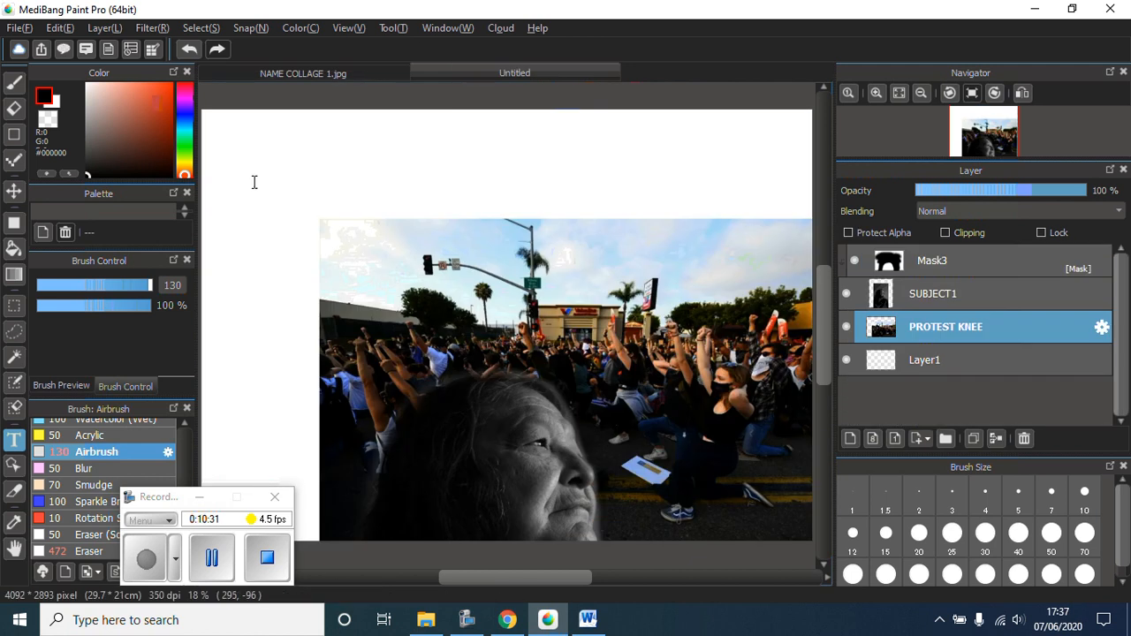
left_click(20, 29)
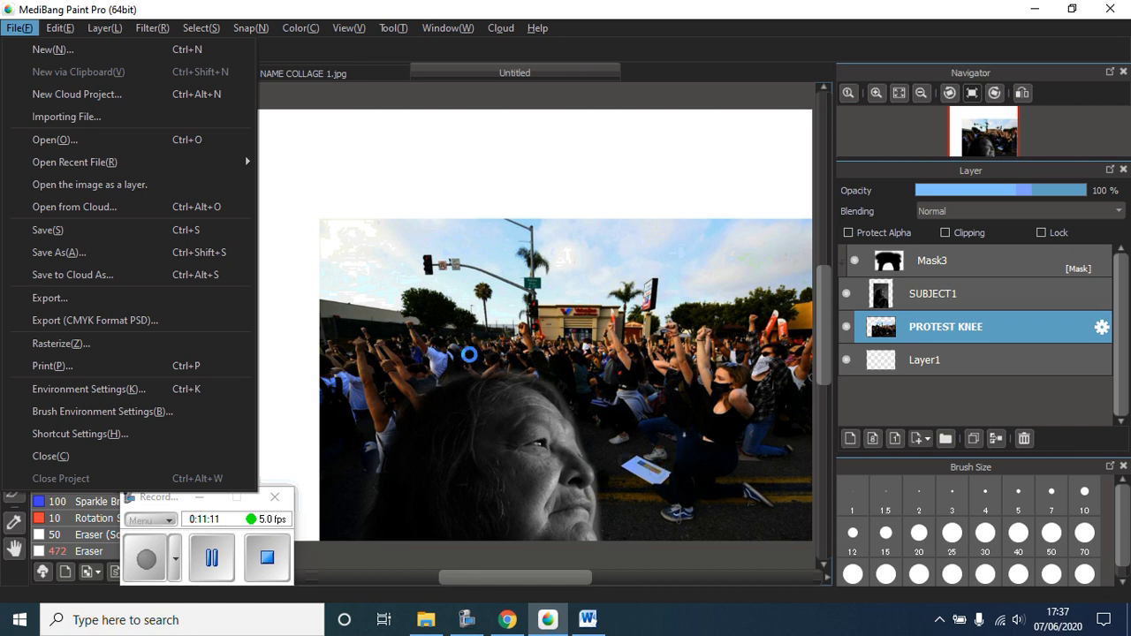
left_click(107, 234)
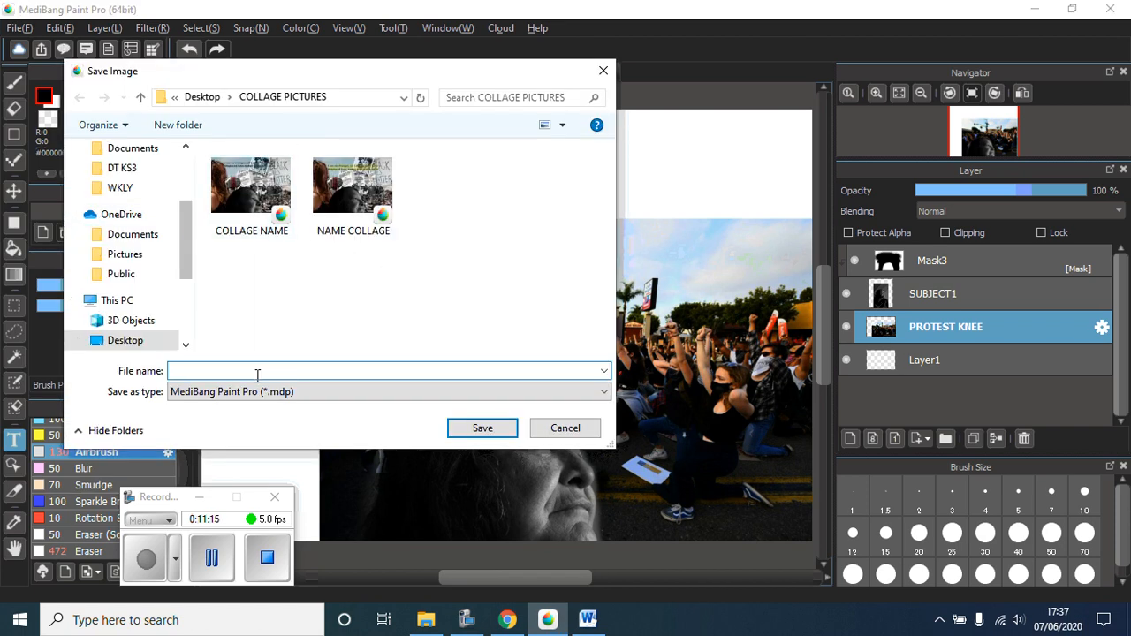
left_click(251, 187)
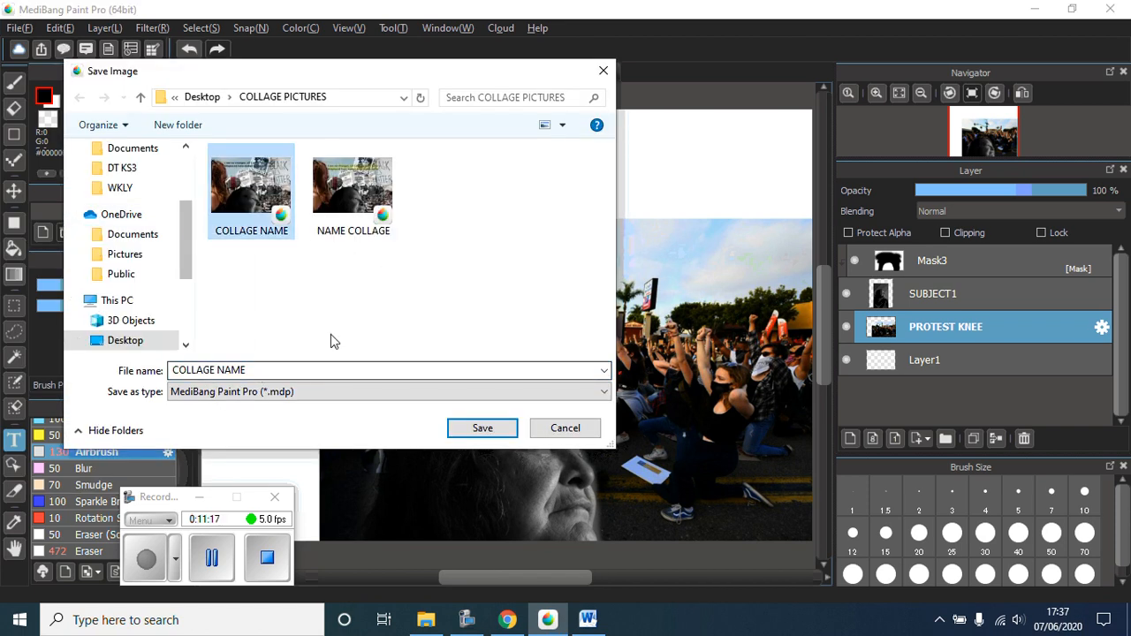
left_click(353, 188)
left_click(323, 370)
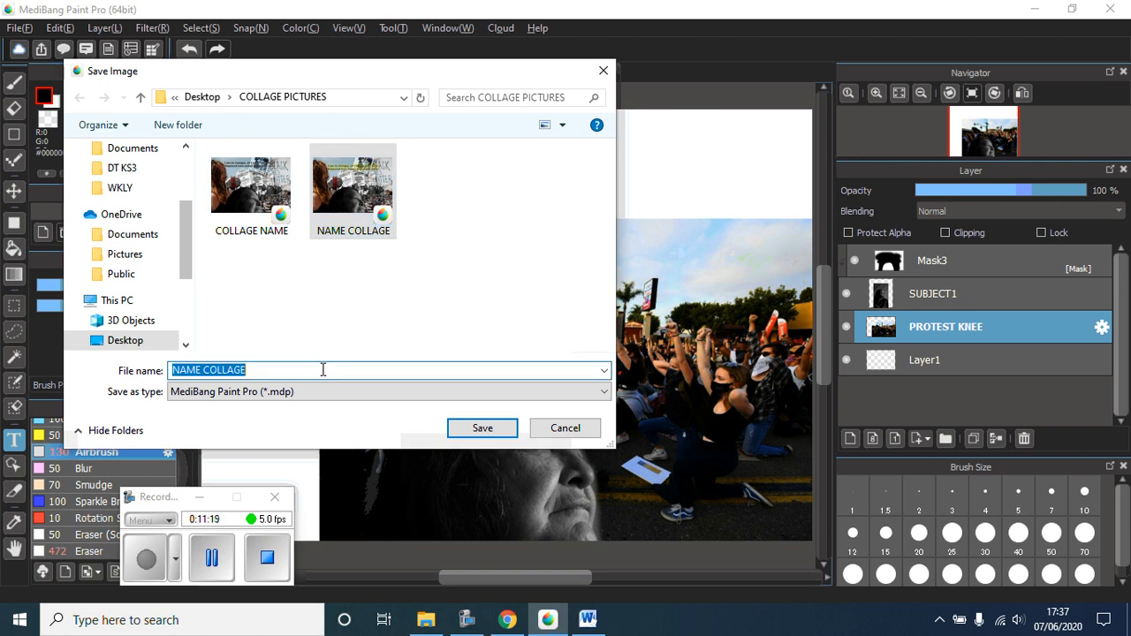
left_click(325, 370)
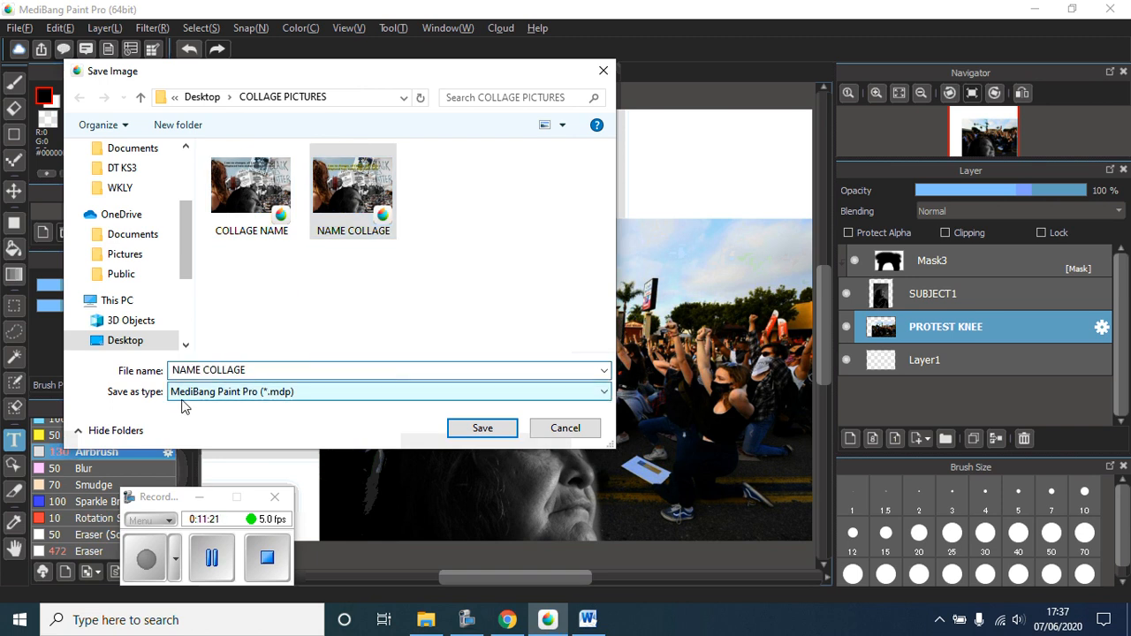
left_click(255, 391)
left_click(237, 409)
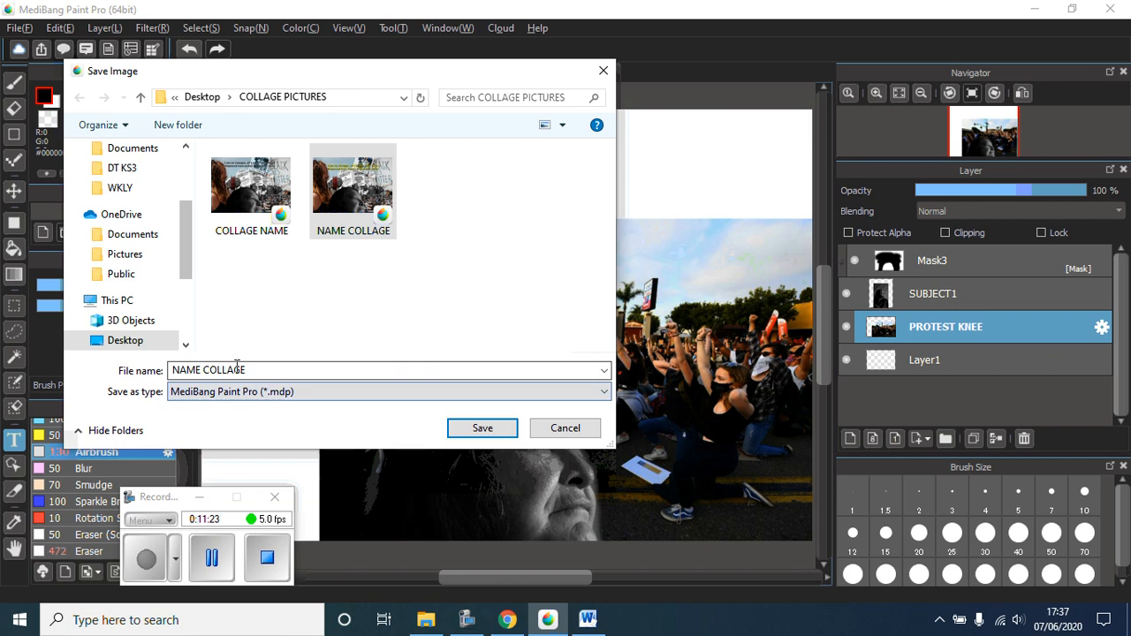
Step: Extend the file name to NAME COLLAGE BLM and save the document
left_click(328, 370)
left_click(282, 368)
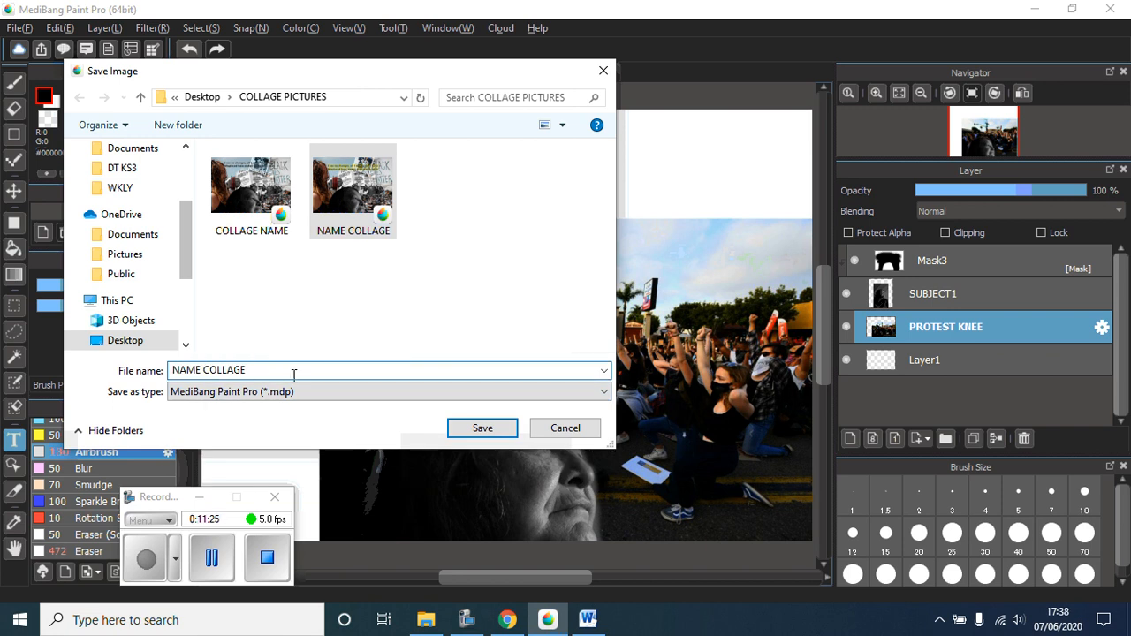
type("1")
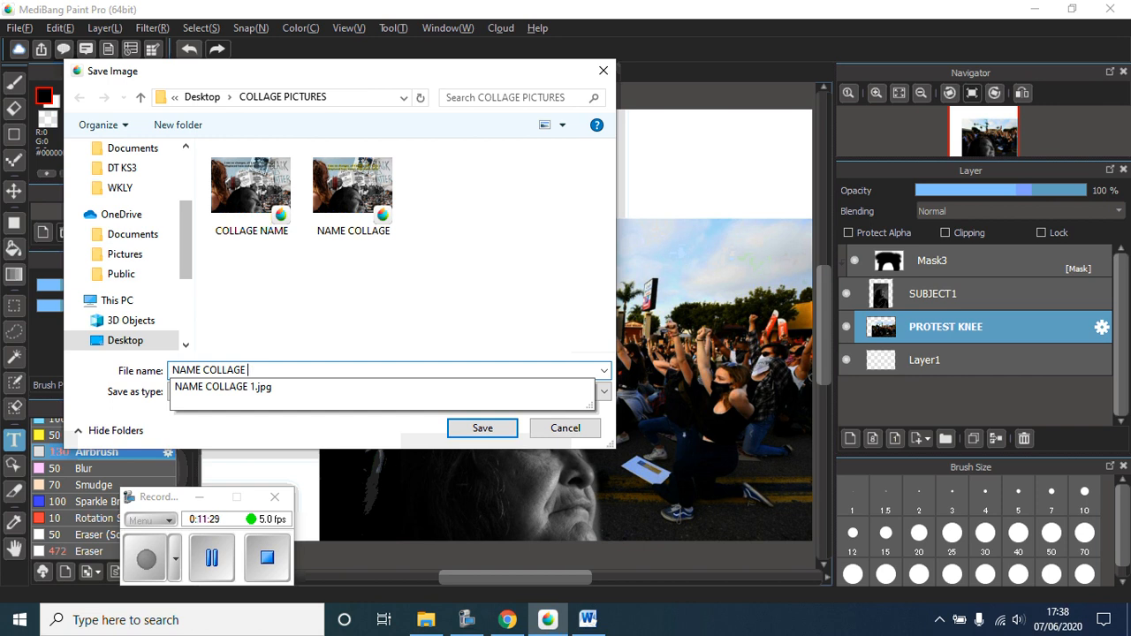
type("B")
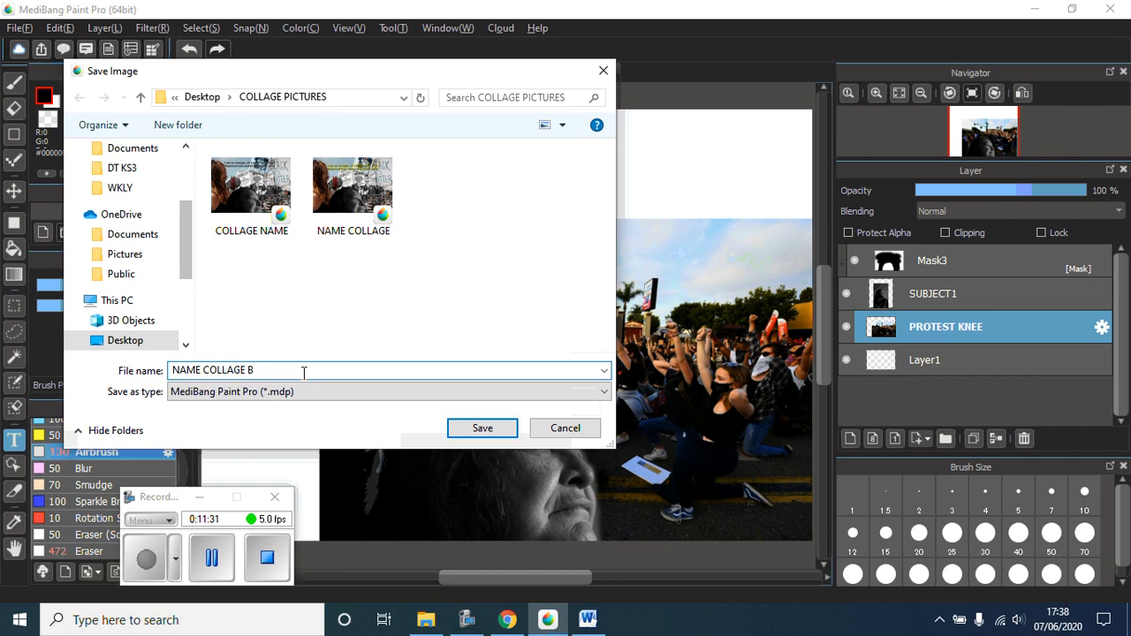
type("LM")
key("Return")
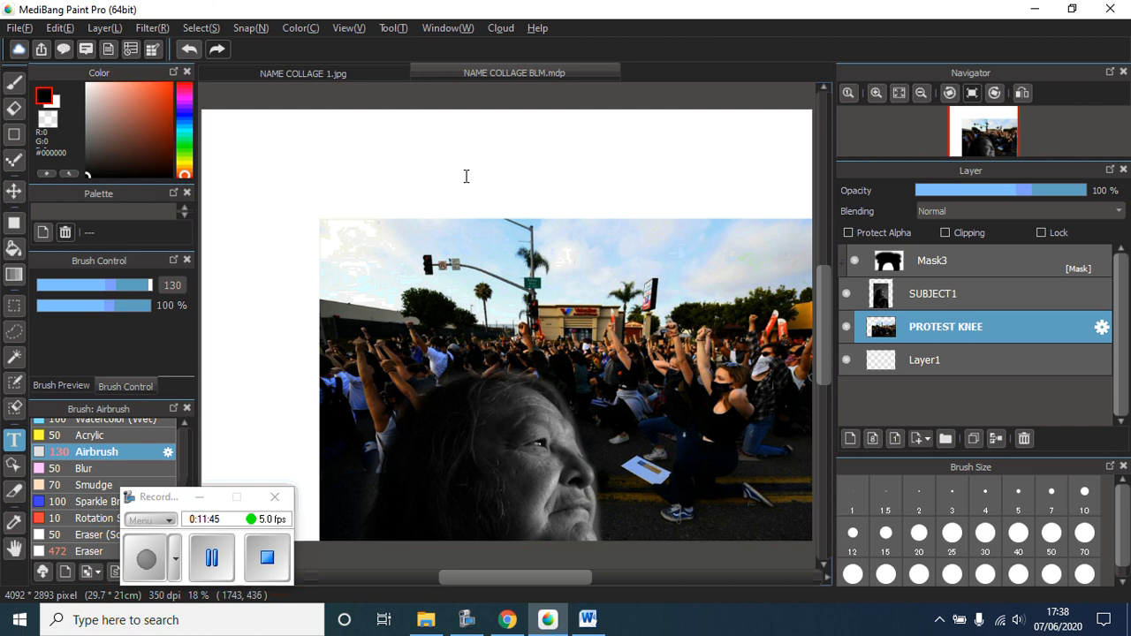
Step: Save a flattened JPEG (*.jpg) copy of NAME COLLAGE BLM at quality 95
left_click(16, 32)
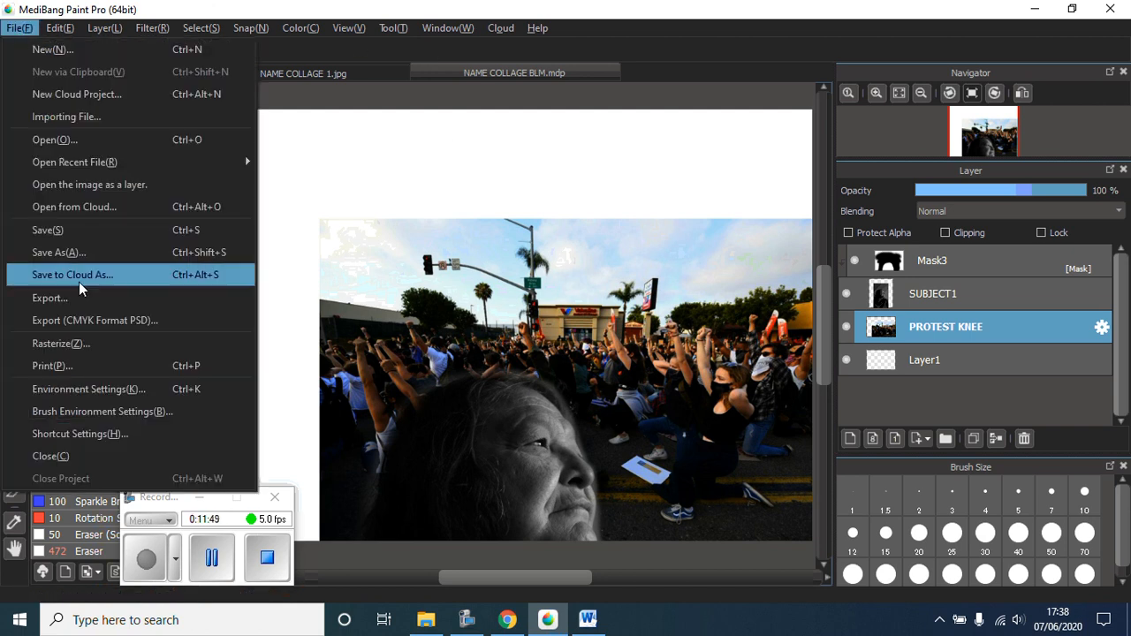
left_click(126, 260)
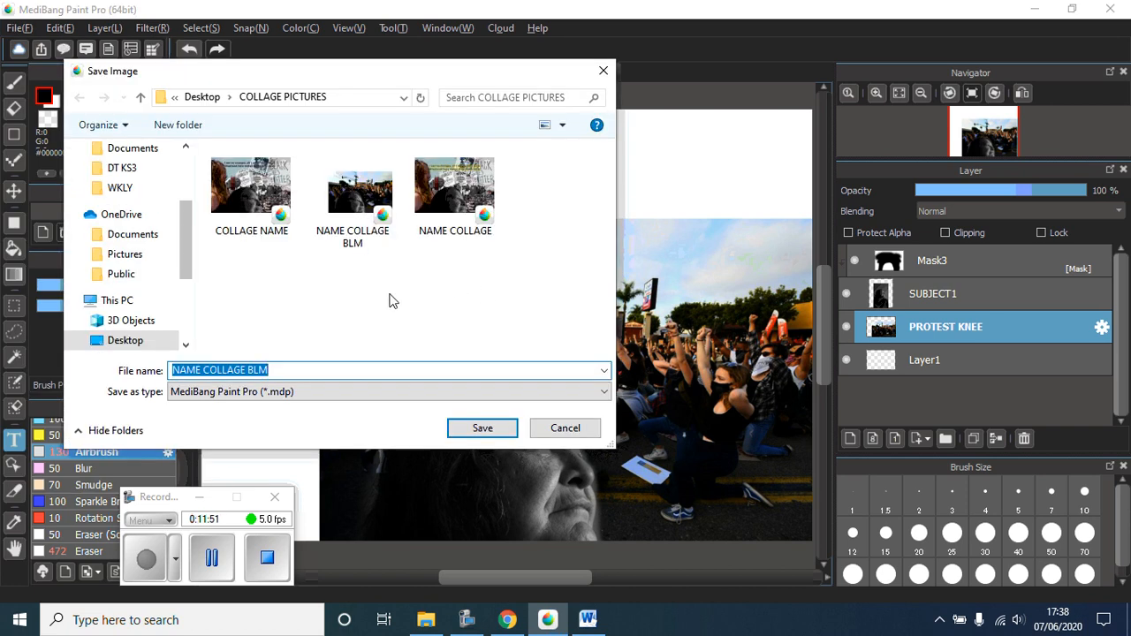
left_click(225, 398)
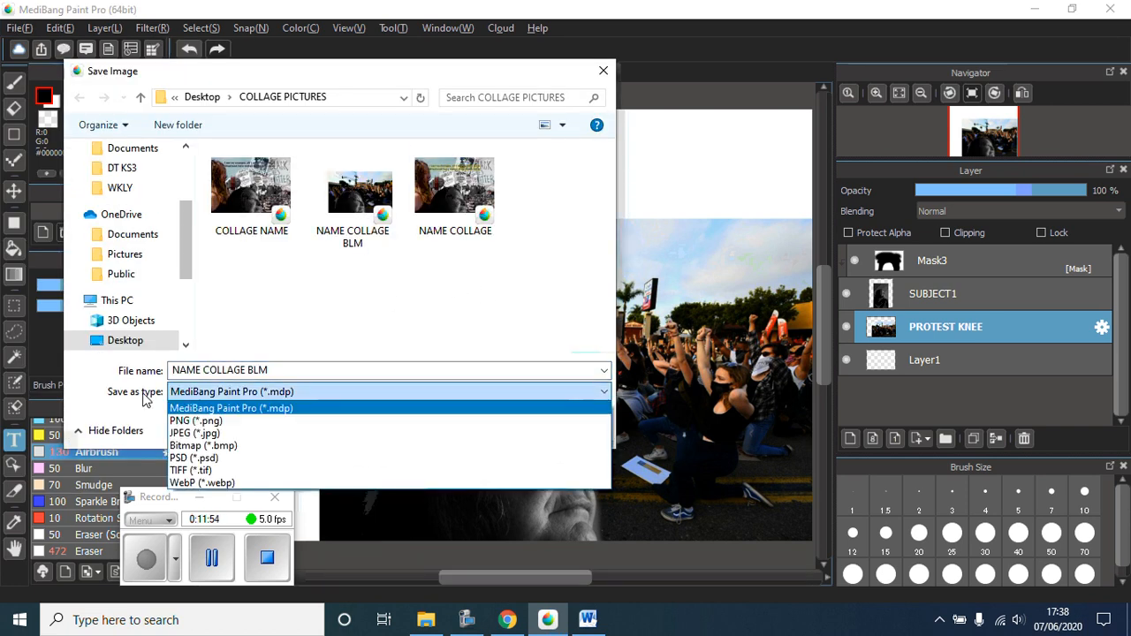
left_click(216, 433)
left_click(482, 428)
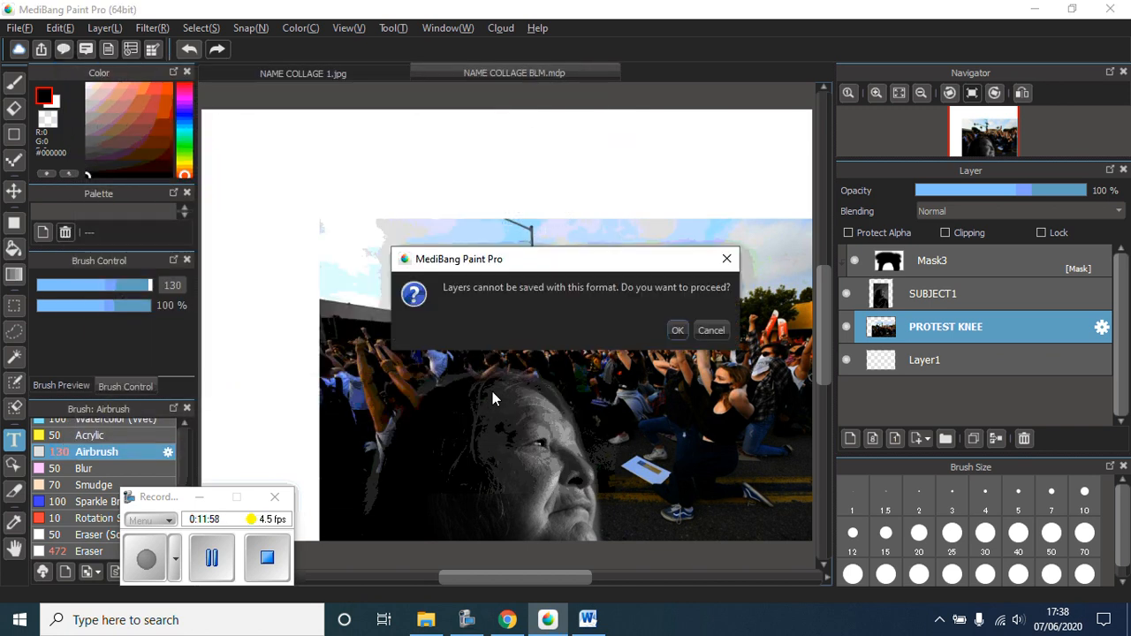
left_click(678, 332)
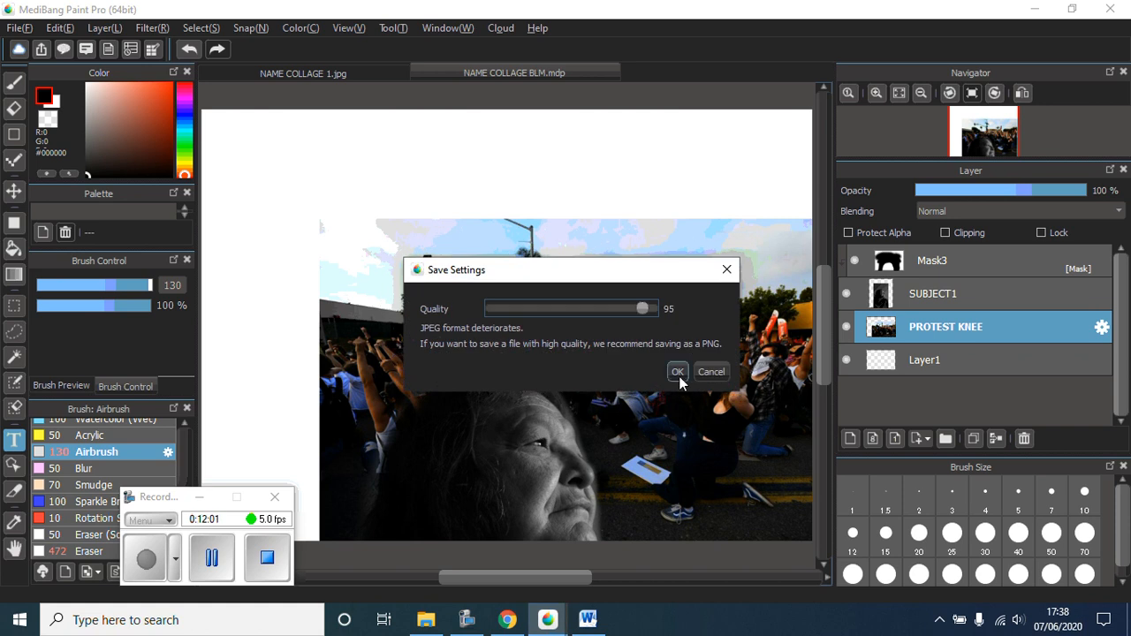
left_click(677, 371)
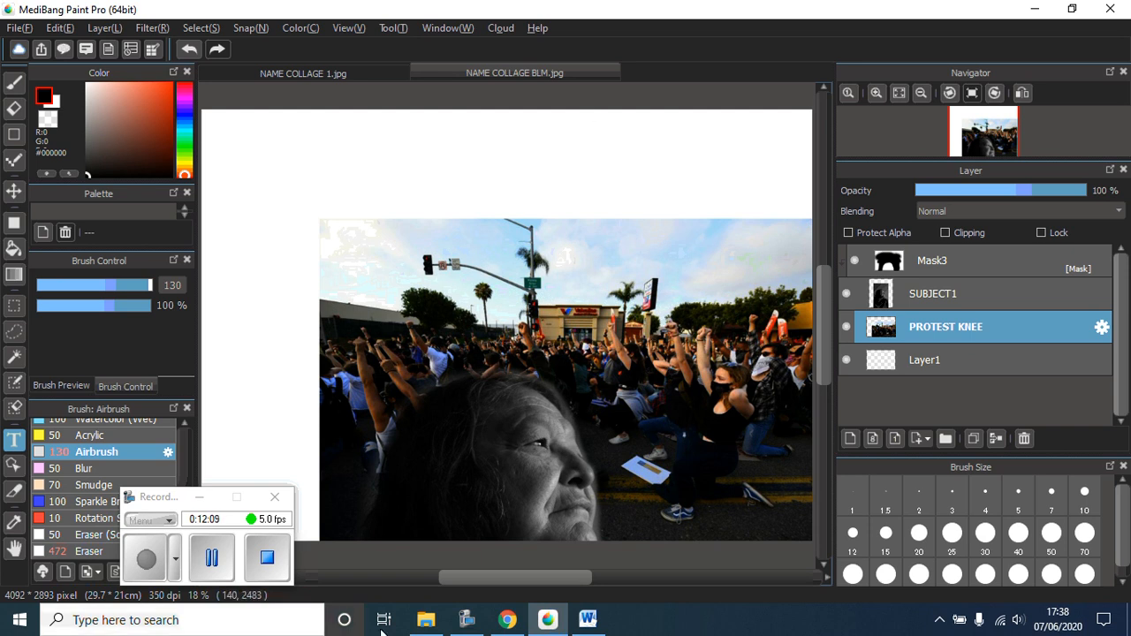
Step: Look at the saved files in the COLLAGE PICTURES folder in File Explorer, and return to the NAME COLLAGE 1 document
left_click(426, 619)
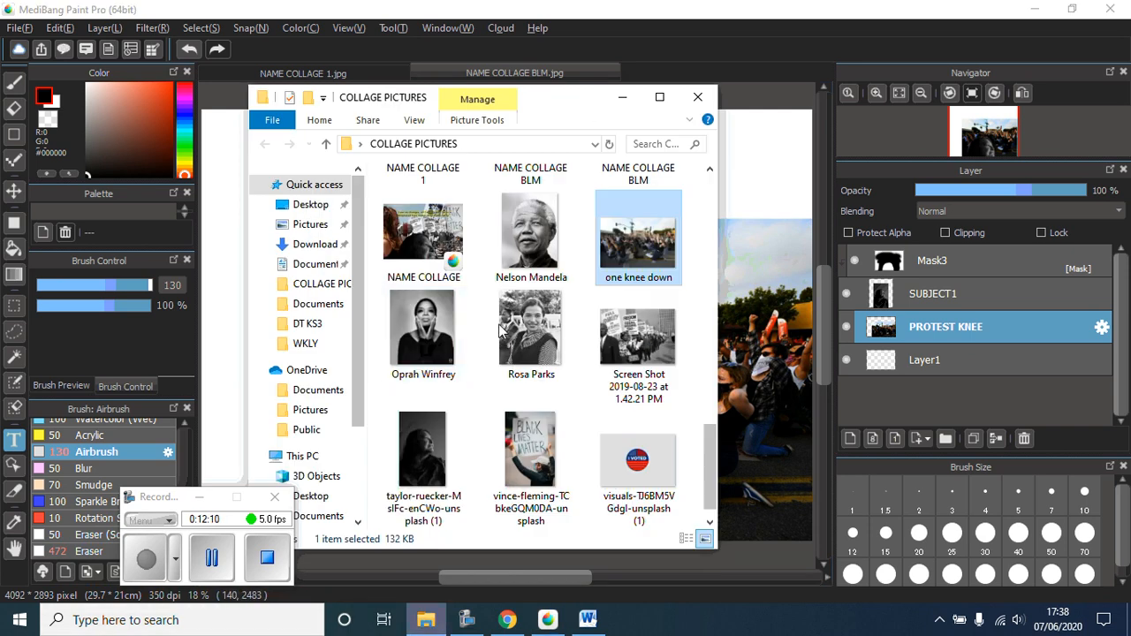
left_click(835, 8)
left_click(331, 73)
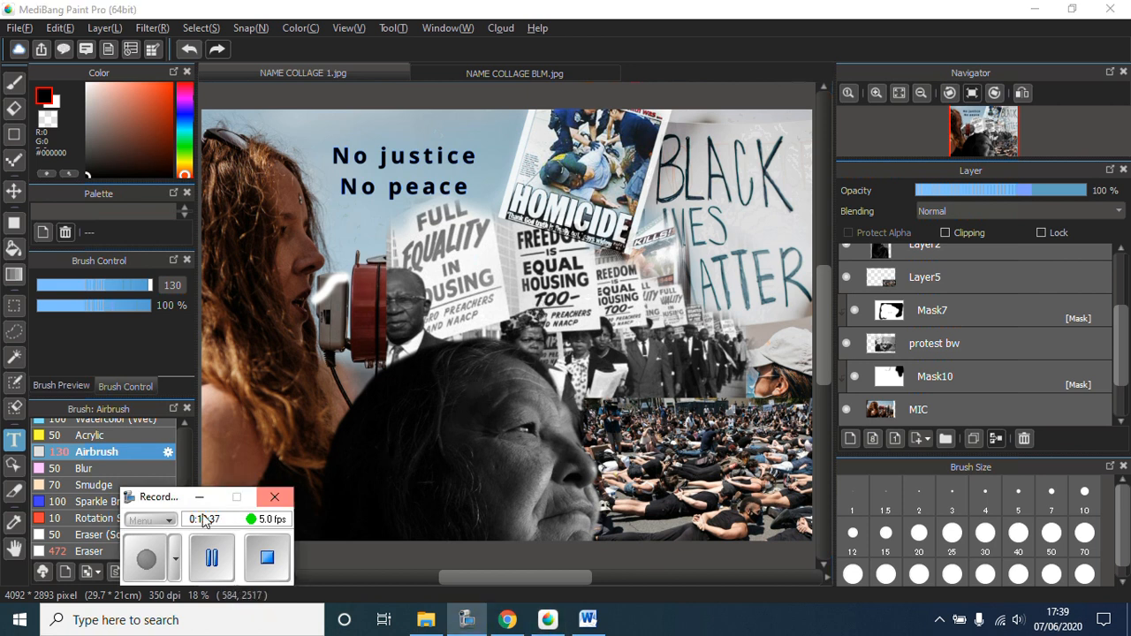
left_click_drag(174, 497, 424, 412)
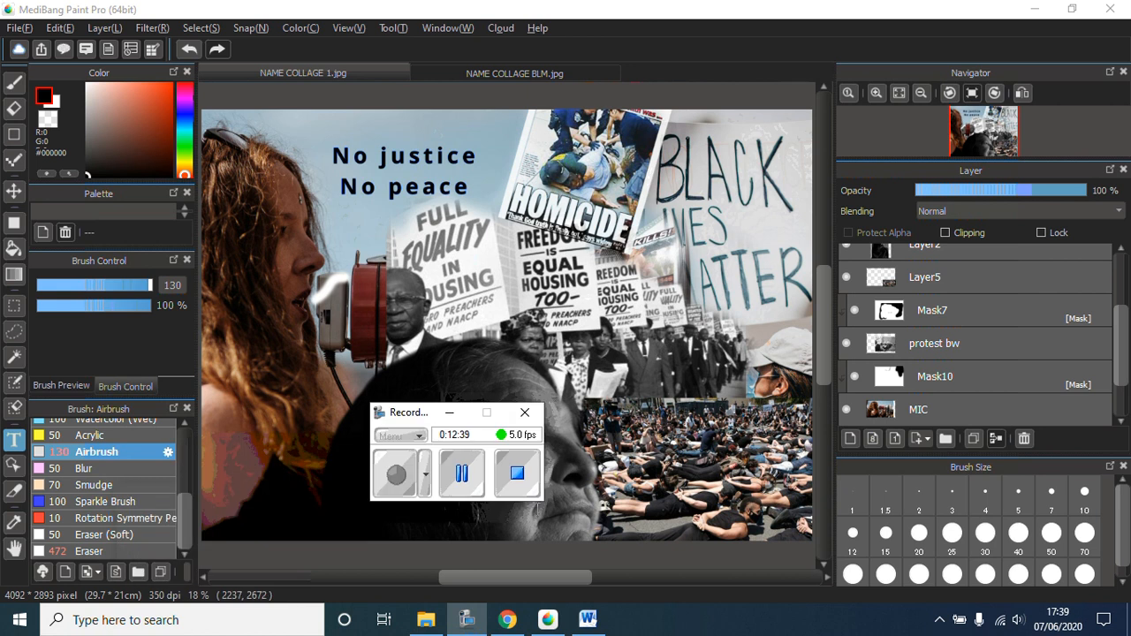